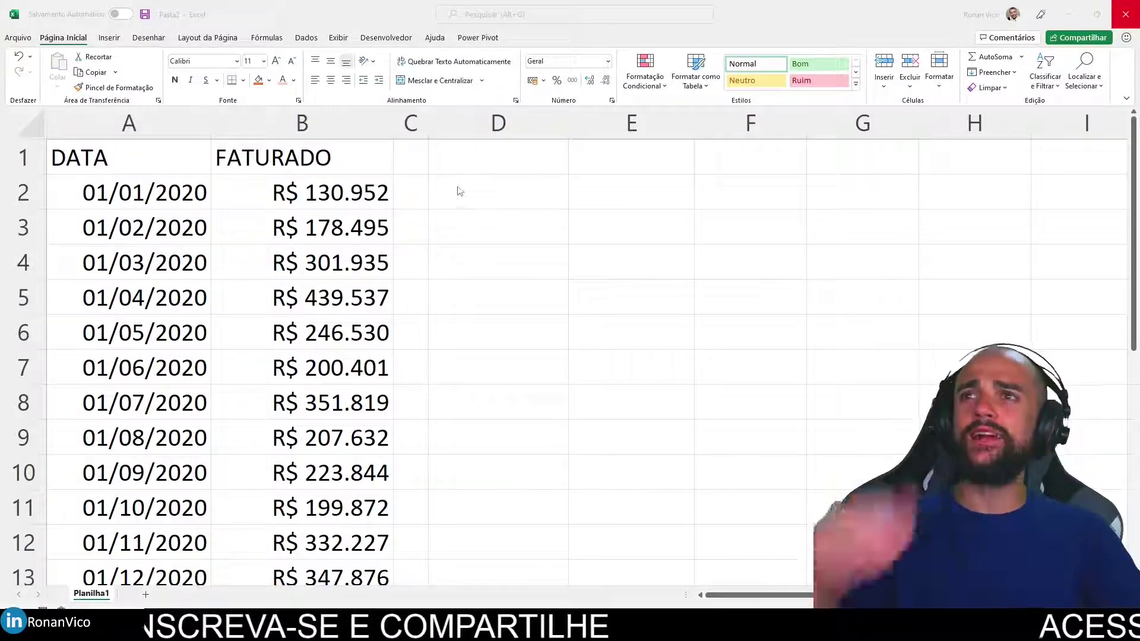
click(641, 177)
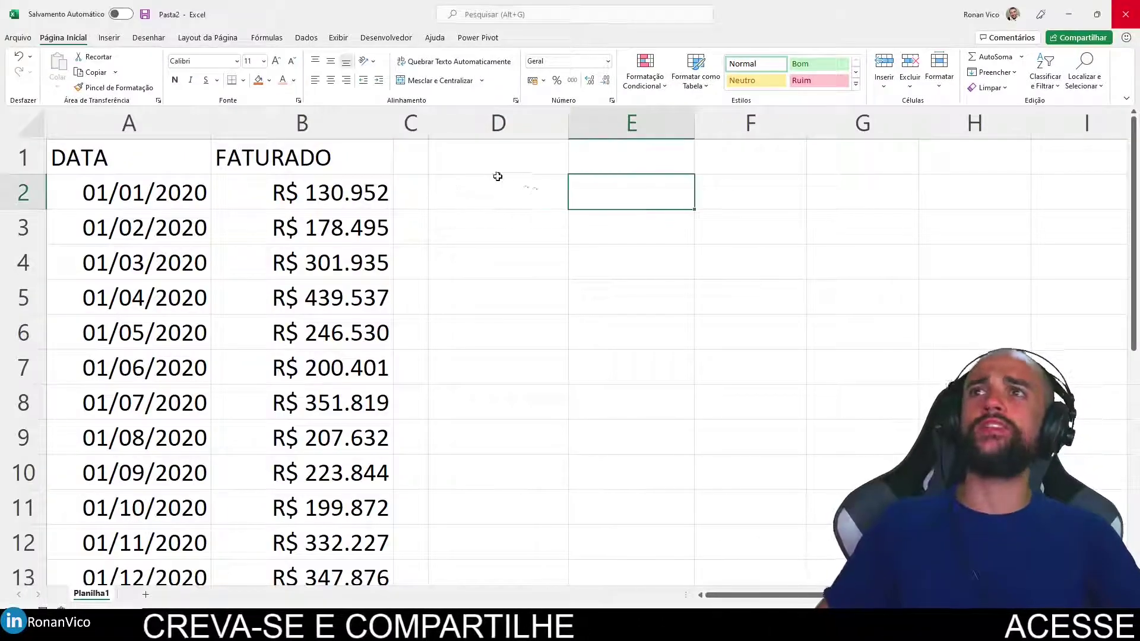
click(515, 160)
text(=SCAN)
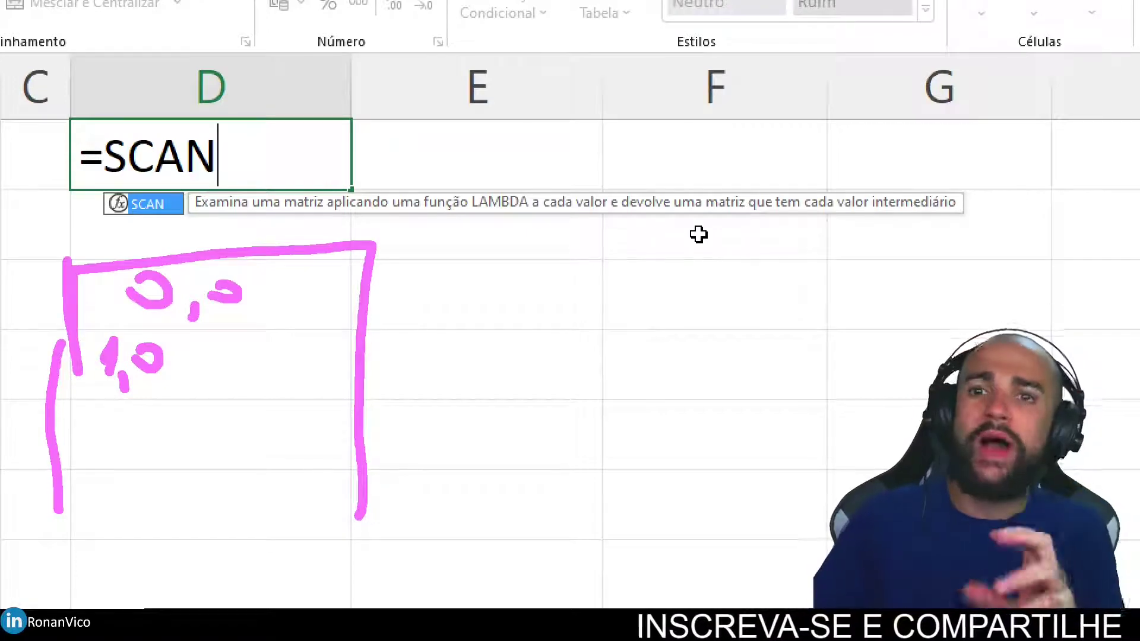
key(Escape)
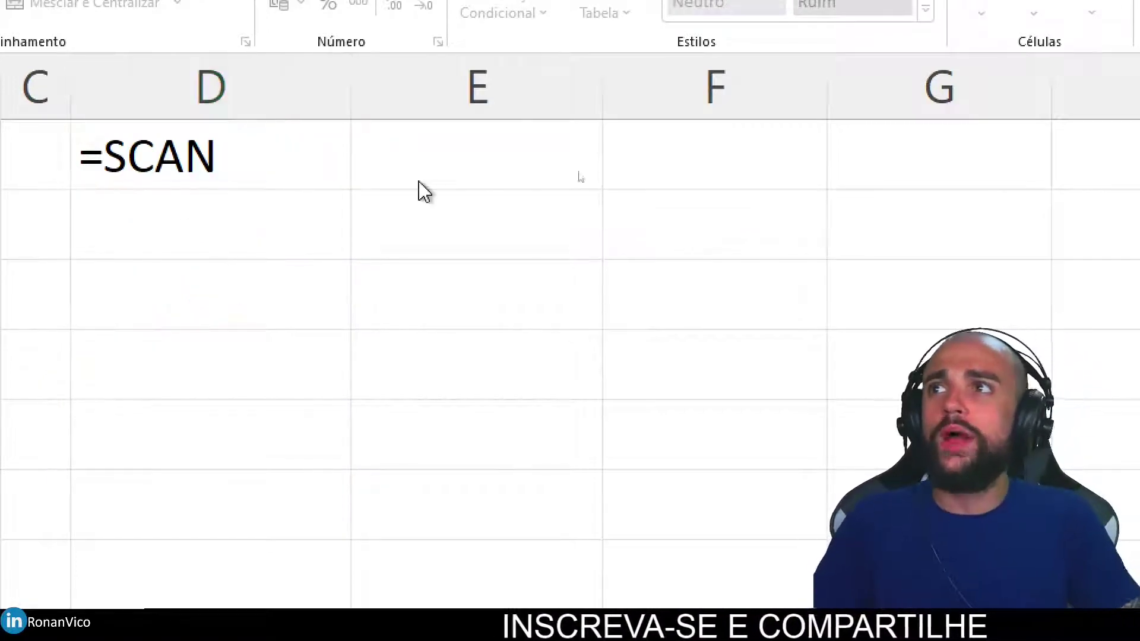
double_click(257, 168)
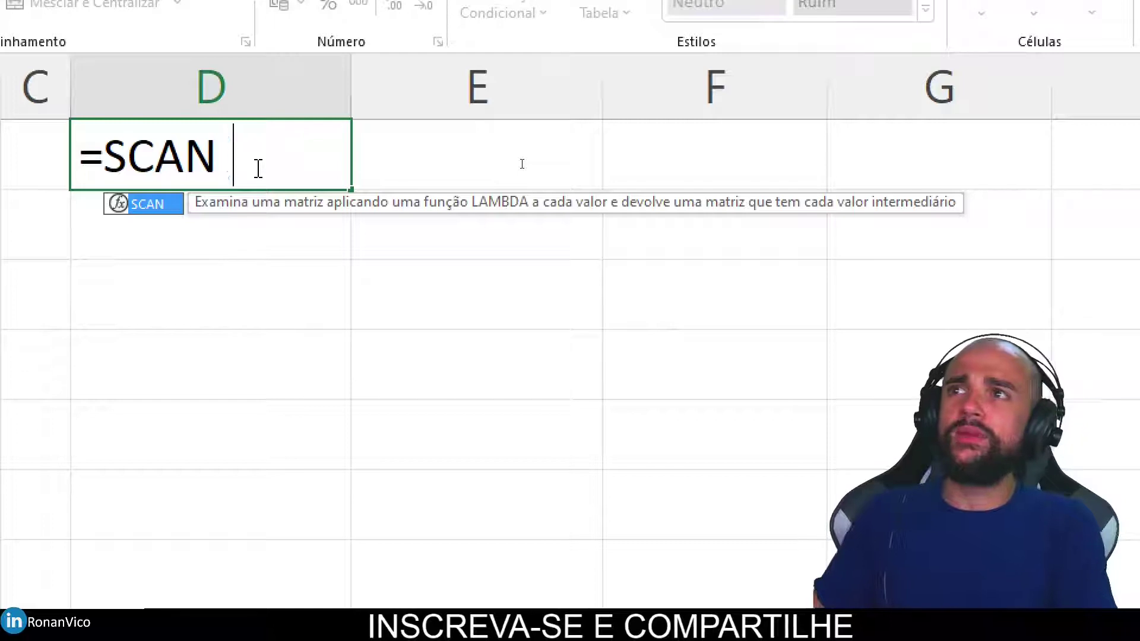
text(()
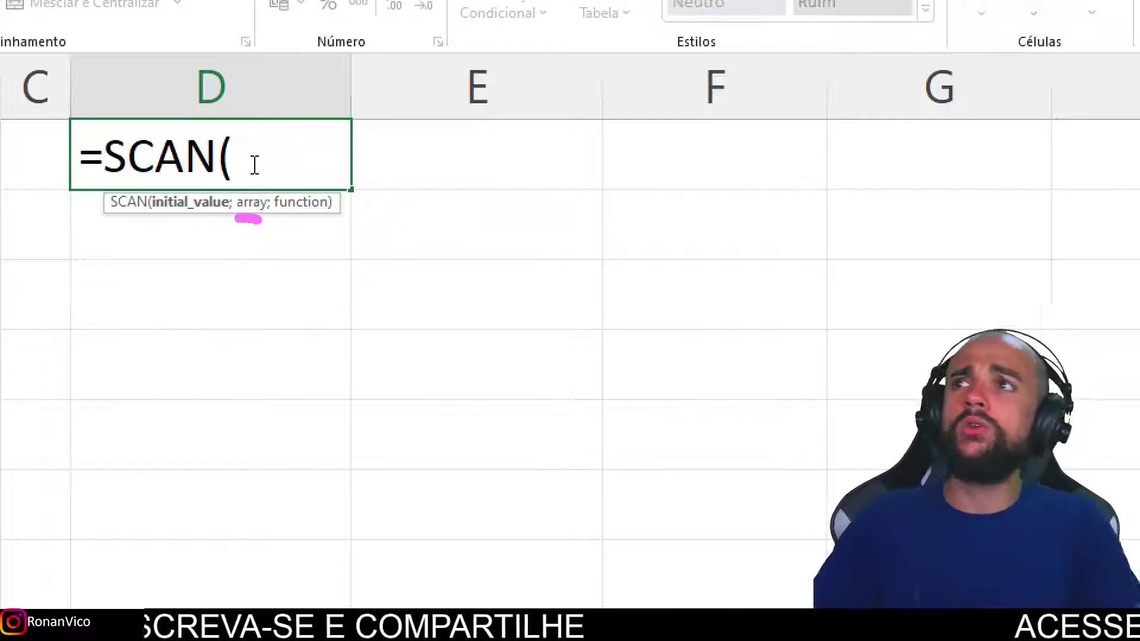
key(Escape)
click(285, 175)
key(BackSpace)
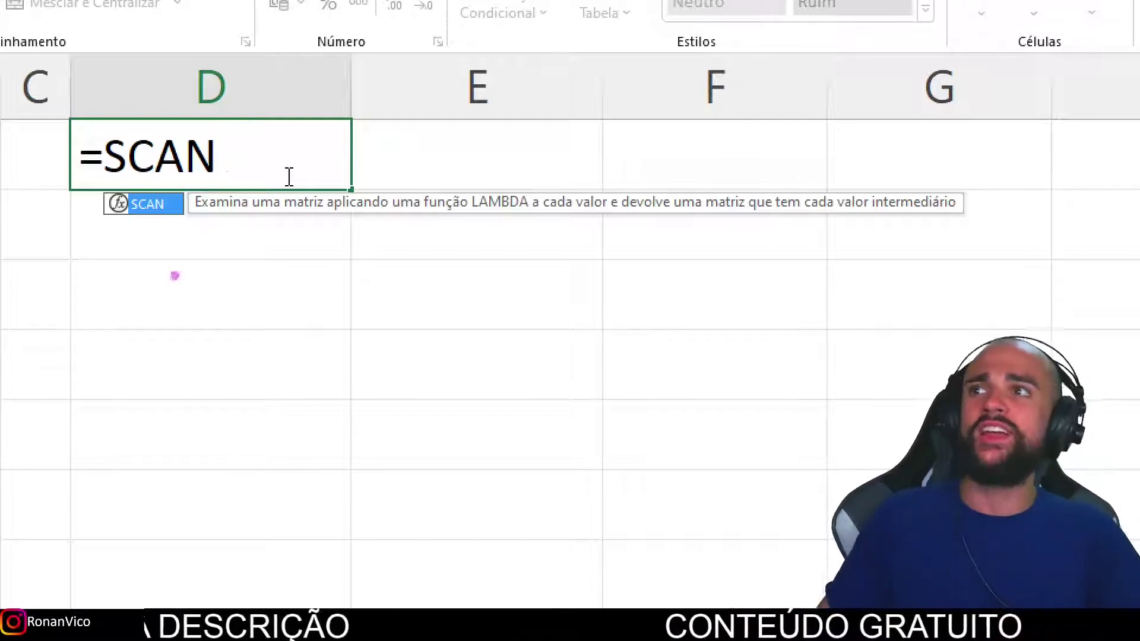
mouse_move(63, 275)
mouse_down()
mouse_move(290, 275)
mouse_move(364, 401)
mouse_move(371, 545)
mouse_up()
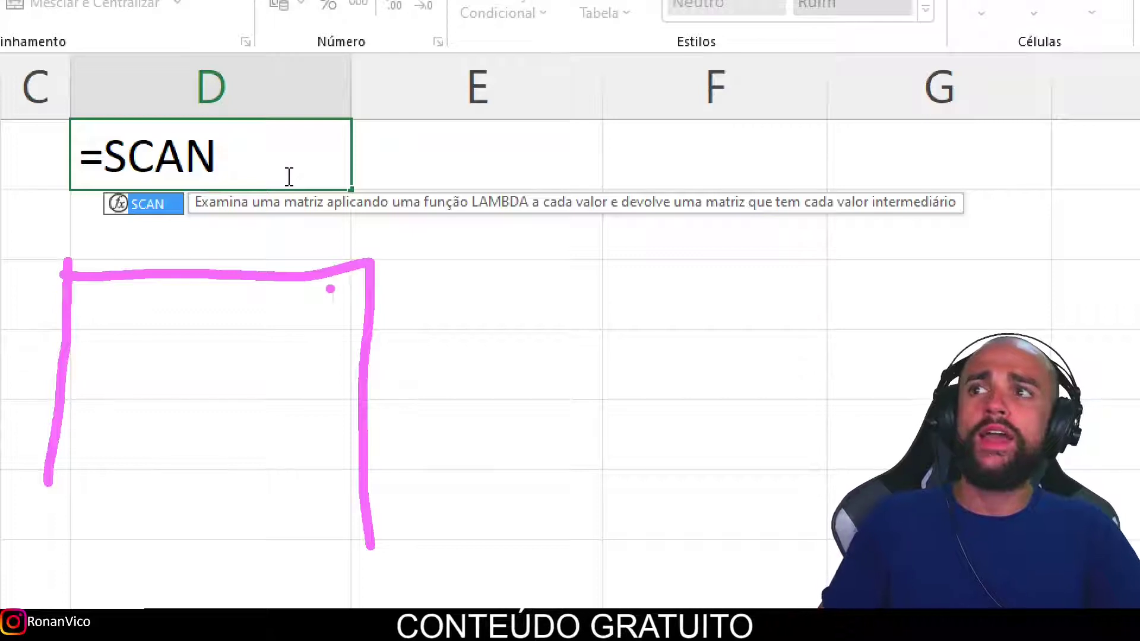
drag(560, 252, 326, 289)
drag(368, 262, 363, 304)
drag(573, 285, 603, 274)
mouse_move(383, 408)
mouse_down()
mouse_move(393, 444)
mouse_move(745, 349)
mouse_up()
drag(669, 238, 692, 274)
mouse_move(707, 287)
mouse_down()
mouse_move(719, 241)
mouse_move(729, 286)
mouse_up()
mouse_move(729, 286)
mouse_down()
mouse_move(739, 249)
mouse_move(766, 291)
mouse_up()
mouse_move(788, 254)
mouse_down()
mouse_move(775, 293)
mouse_move(812, 302)
mouse_up()
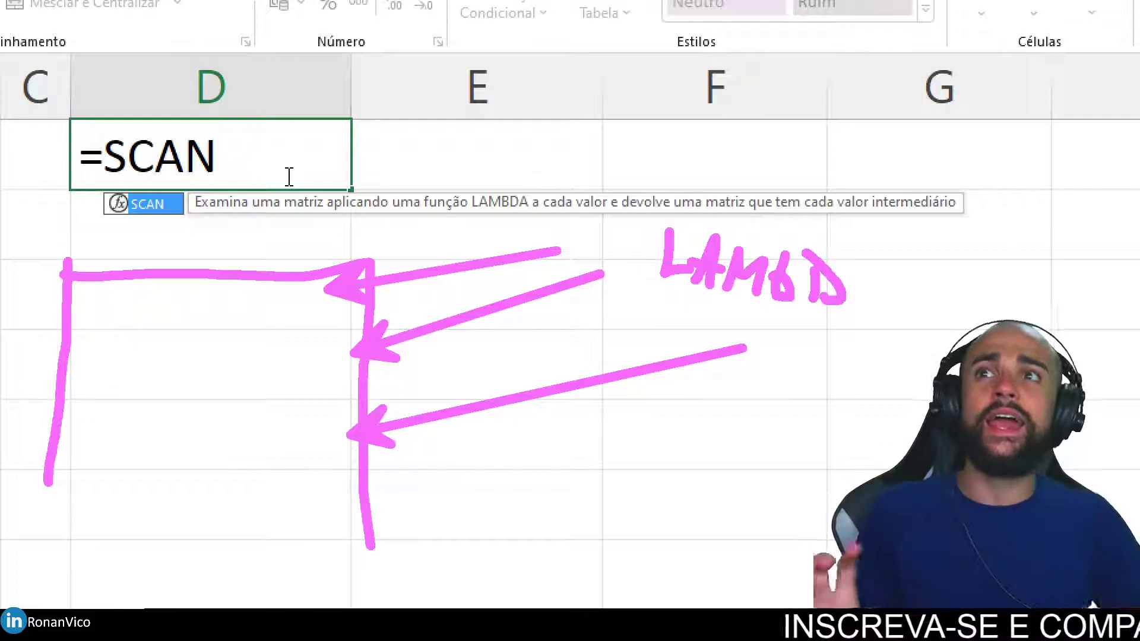
click(685, 169)
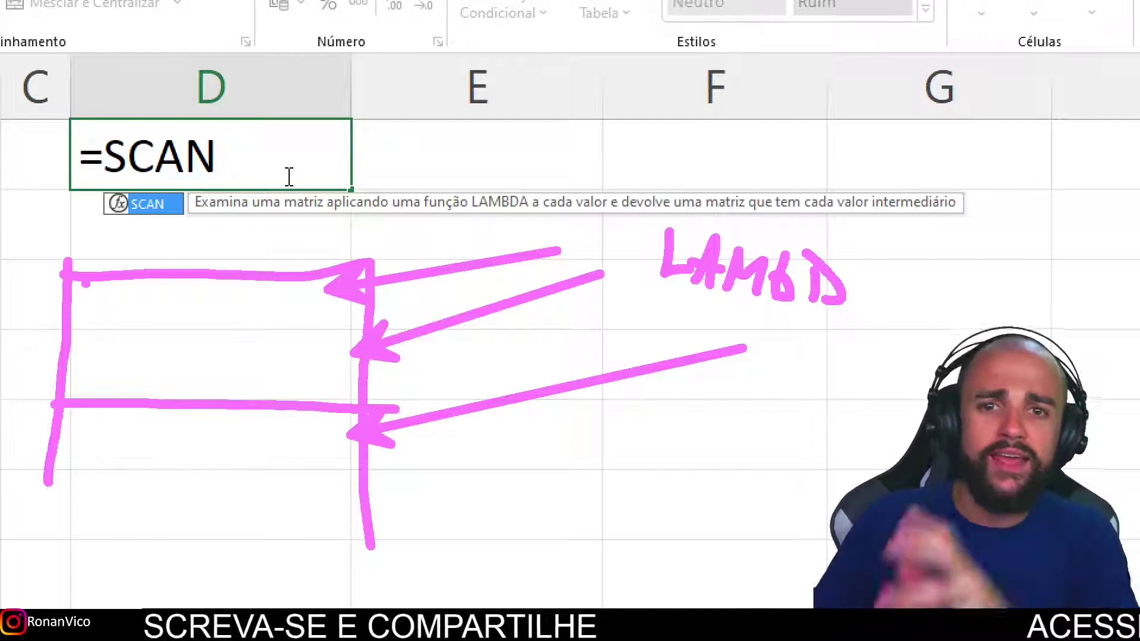
key(Escape)
key(ctrl+4)
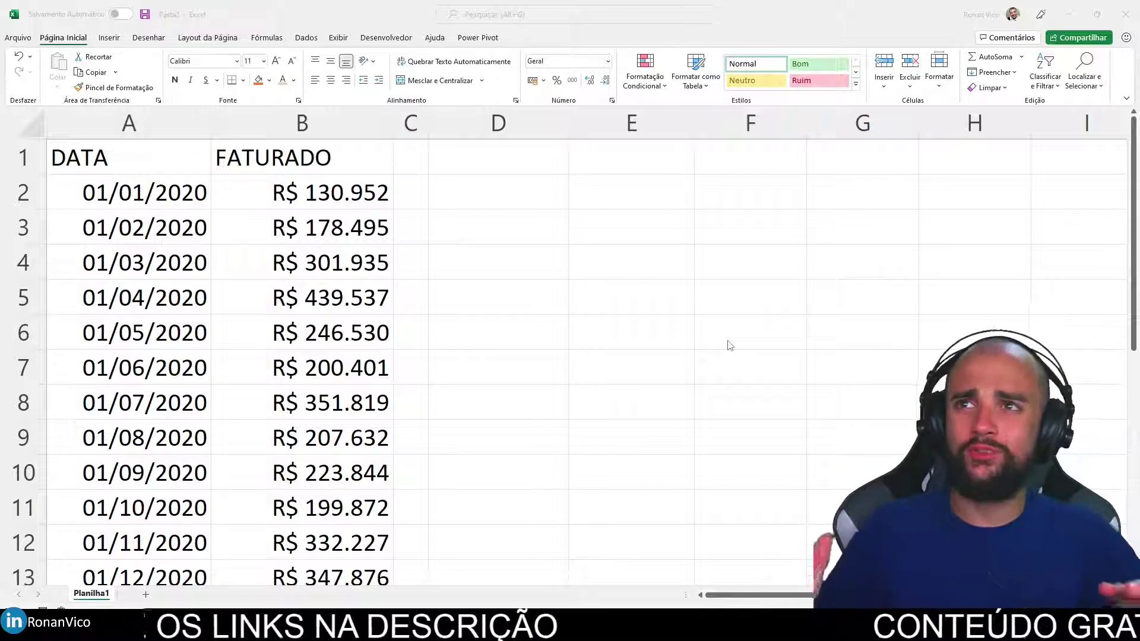
Begin a SCAN formula in cell D2 with initial value 0 and the array B2:B25
click(465, 178)
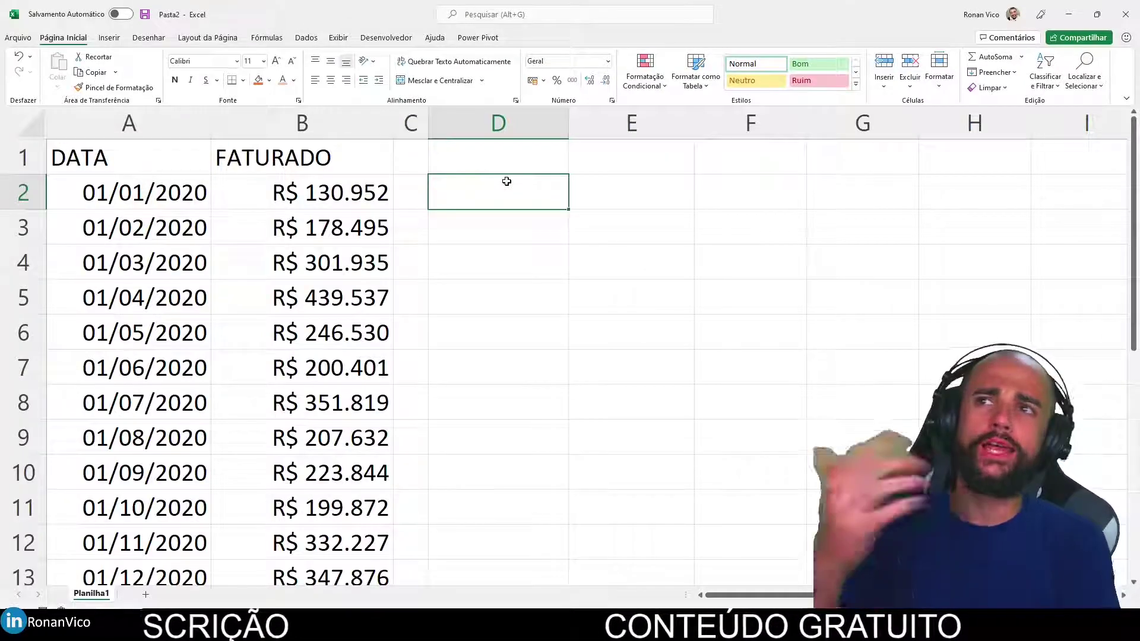
text(=SCAN()
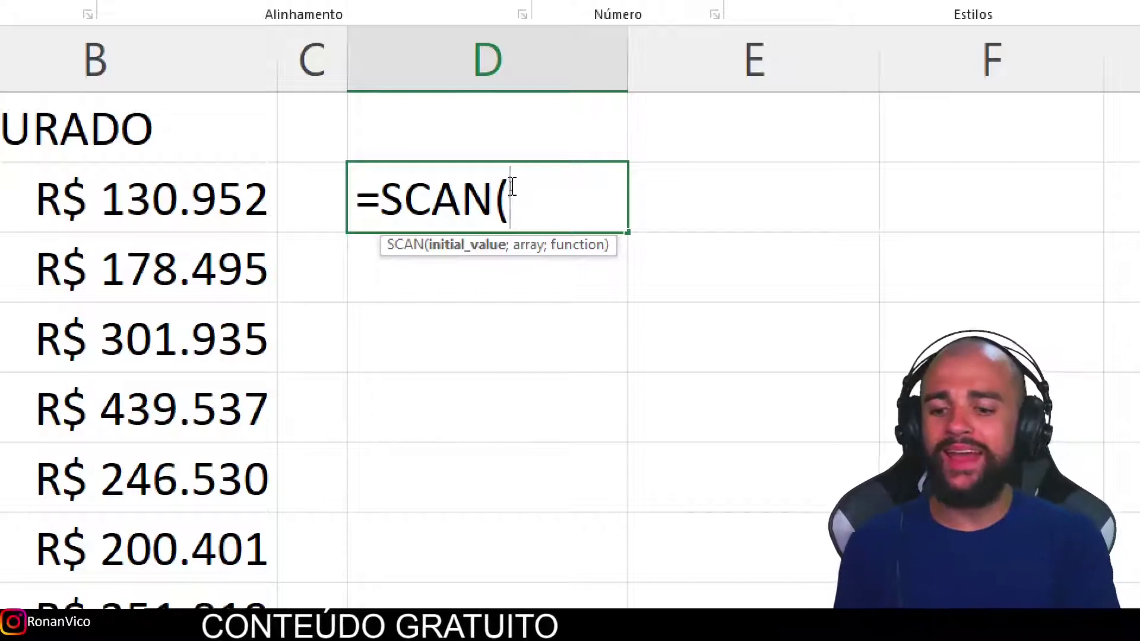
text(0;)
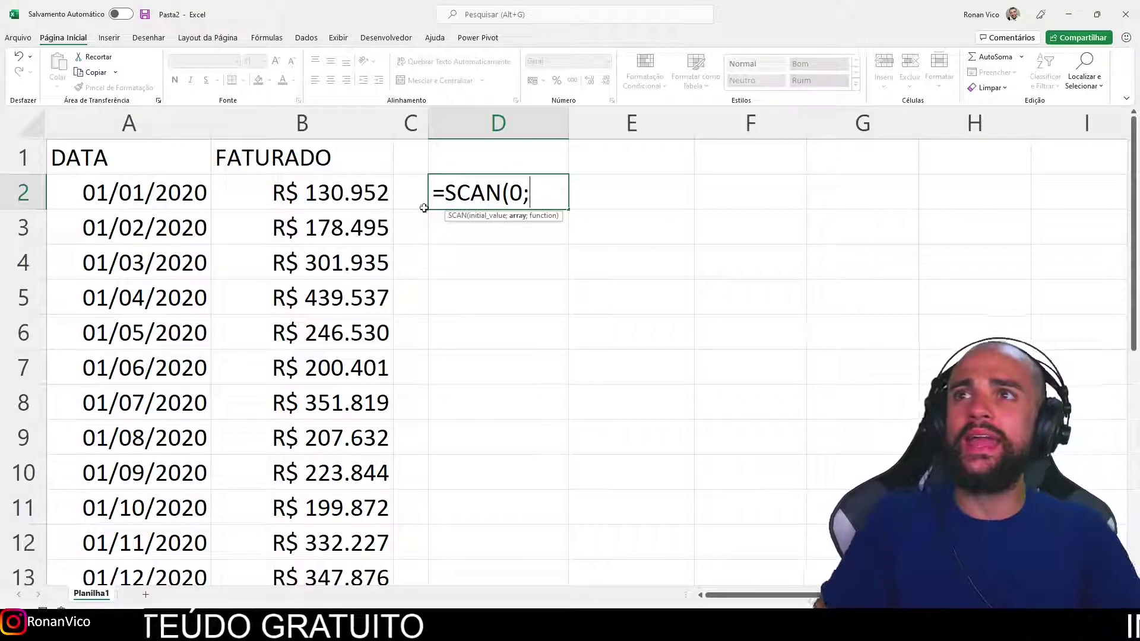
click(355, 195)
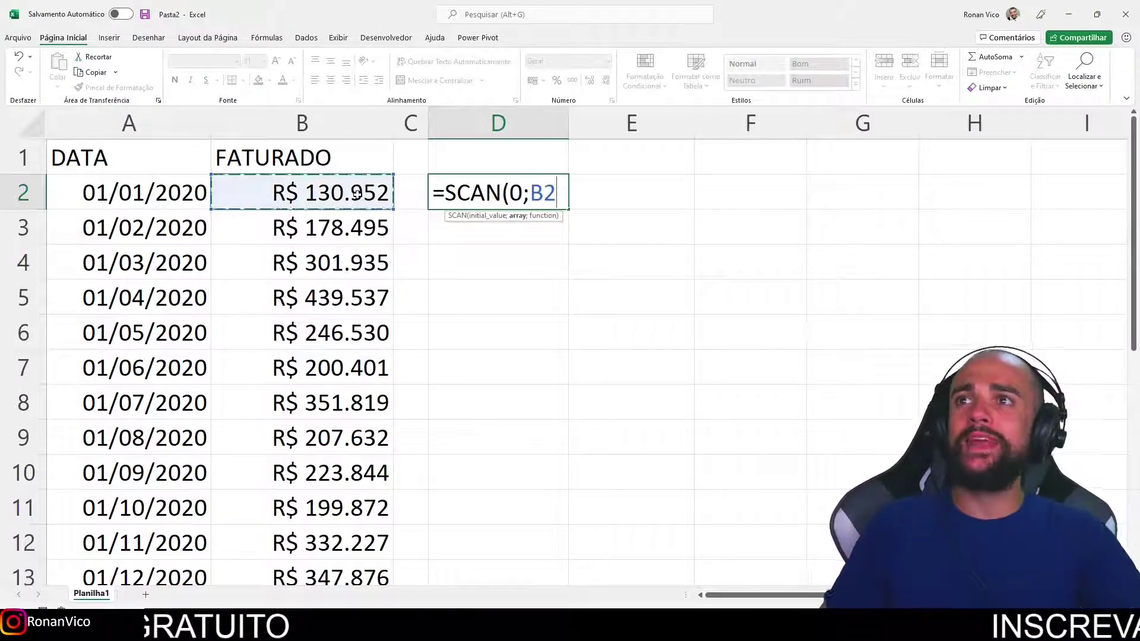
drag(356, 195, 396, 357)
scroll(527, 299, up, 1)
text(;)
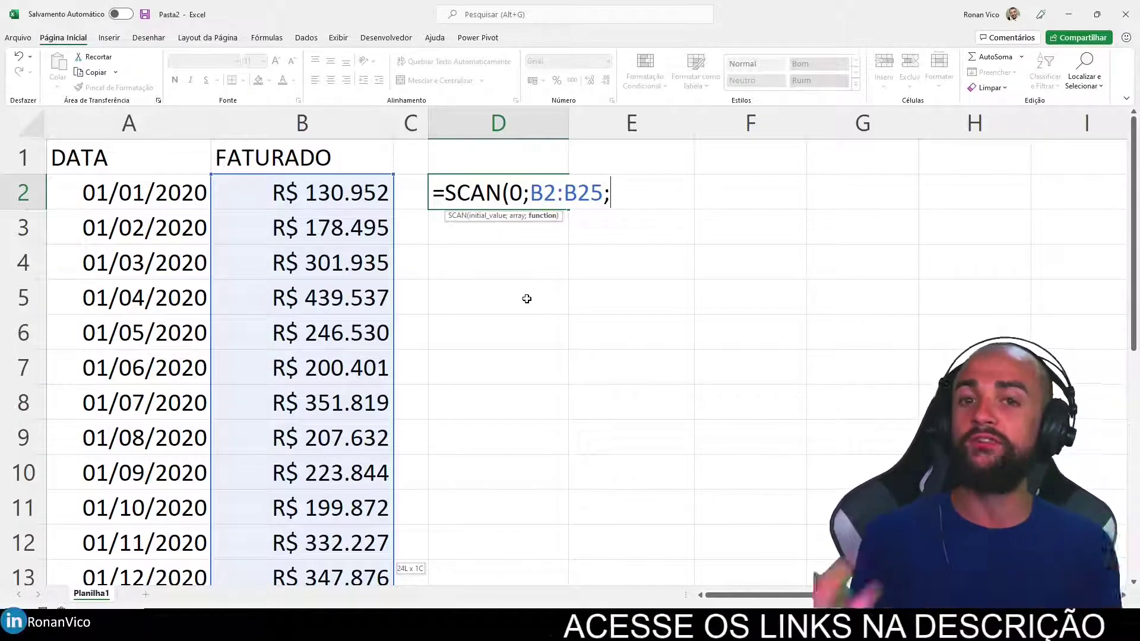
Add a LAMBDA as the SCAN function argument, with the parameters anterior and atual
text(lam)
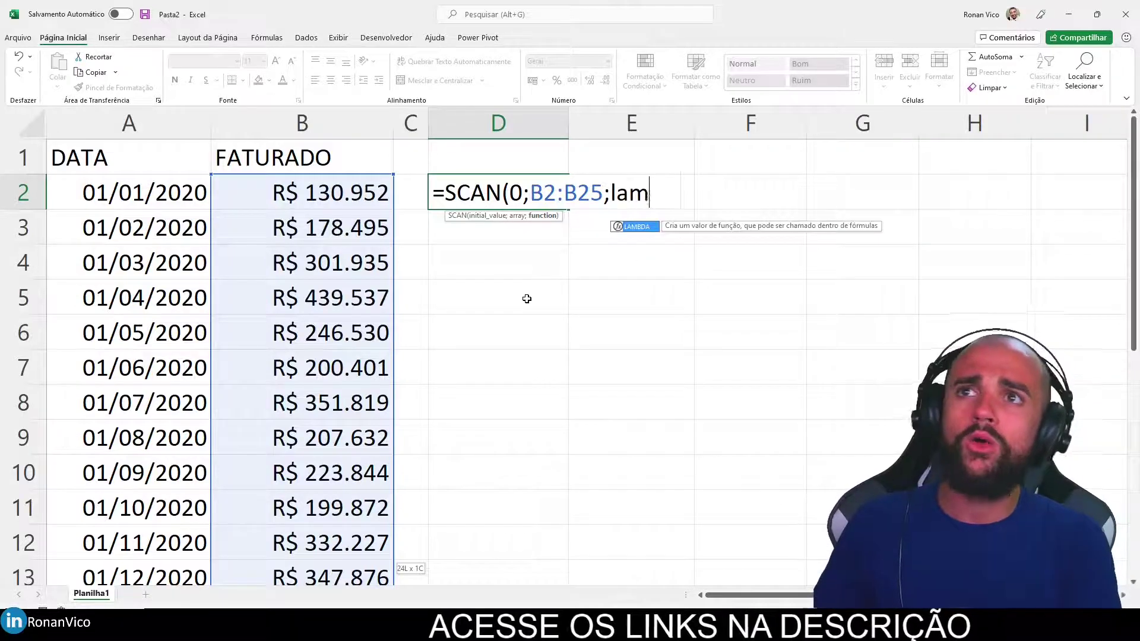
key(Tab)
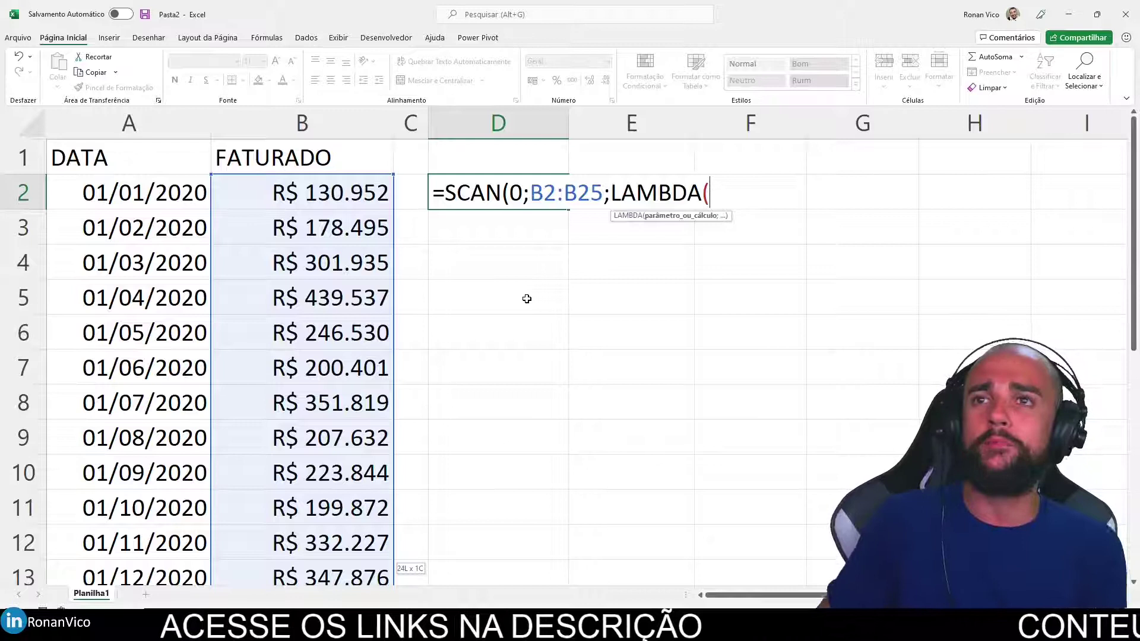
text(a)
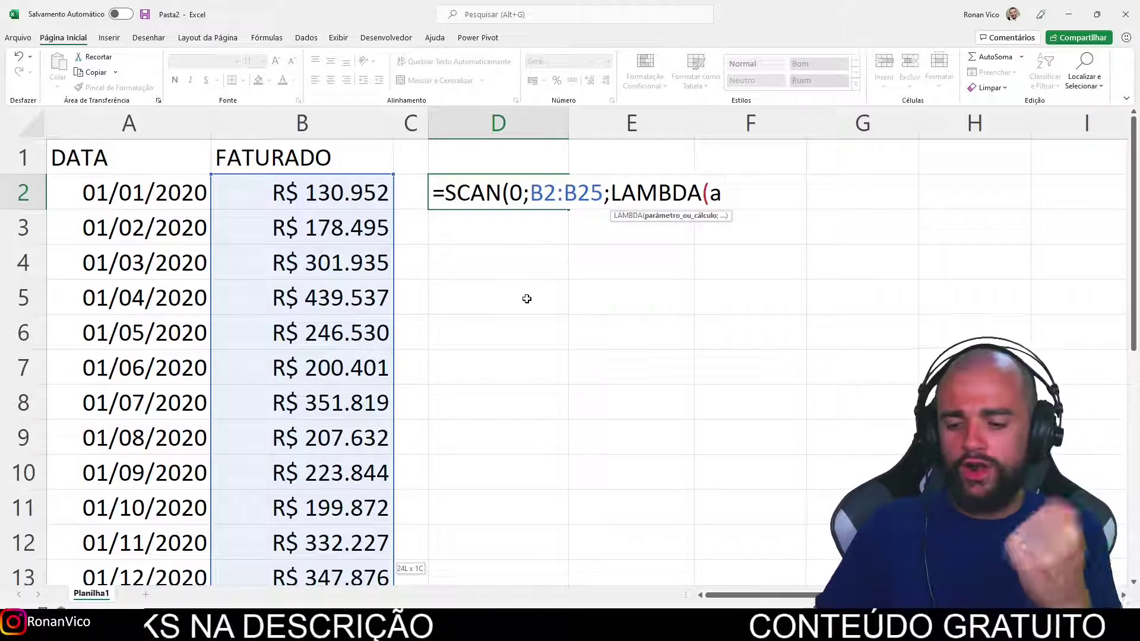
text(;)
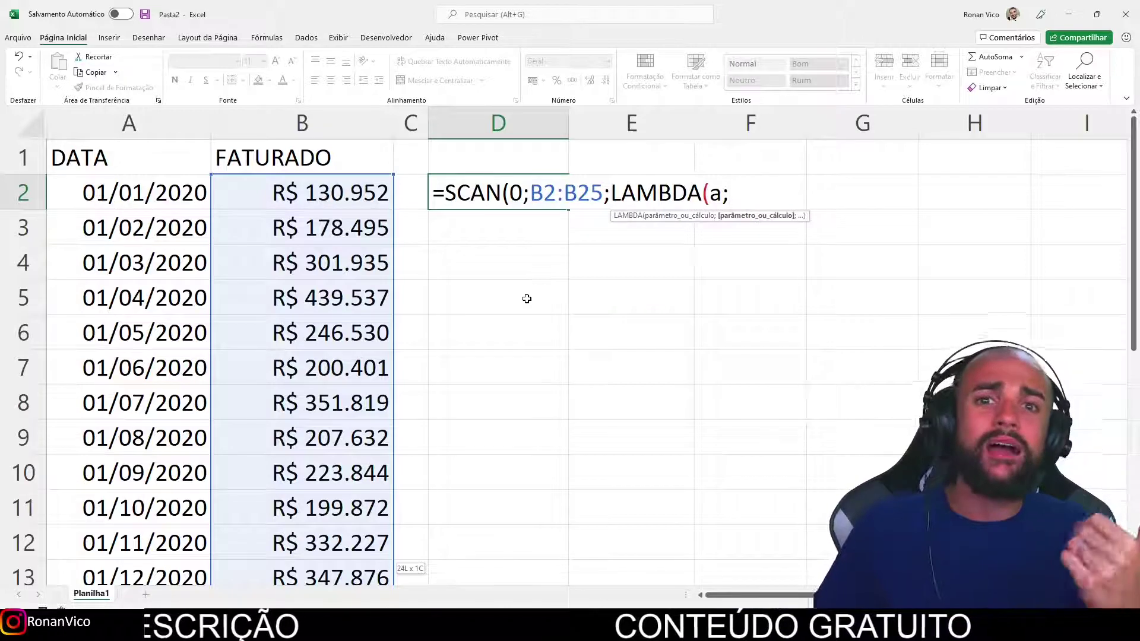
text(b)
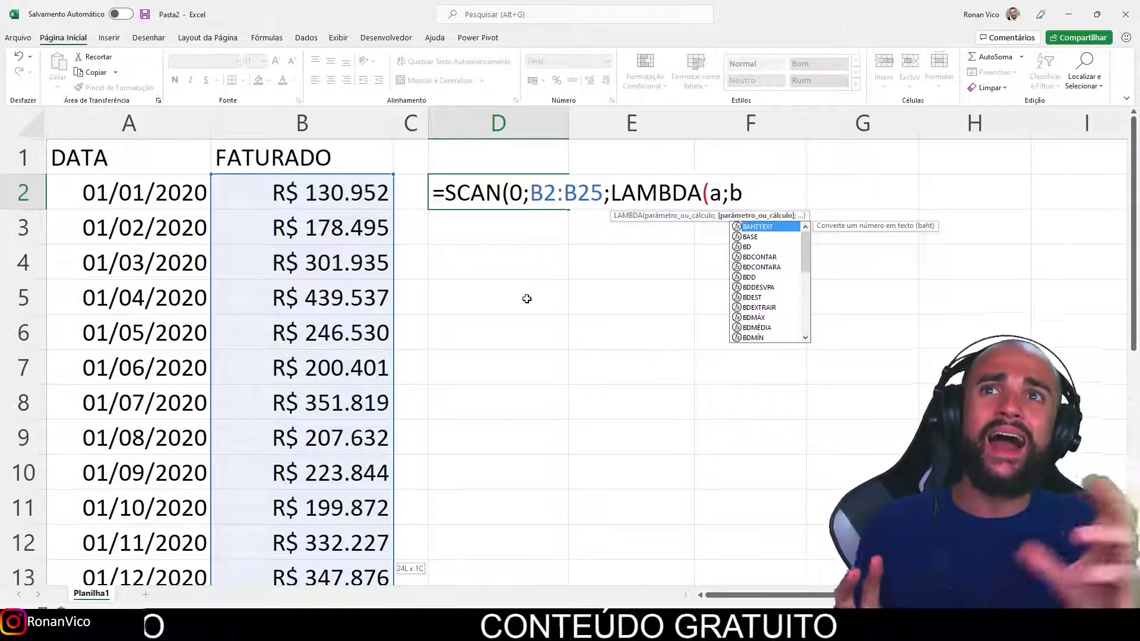
key(BackSpace)
key(BackSpace)
text(ntei)
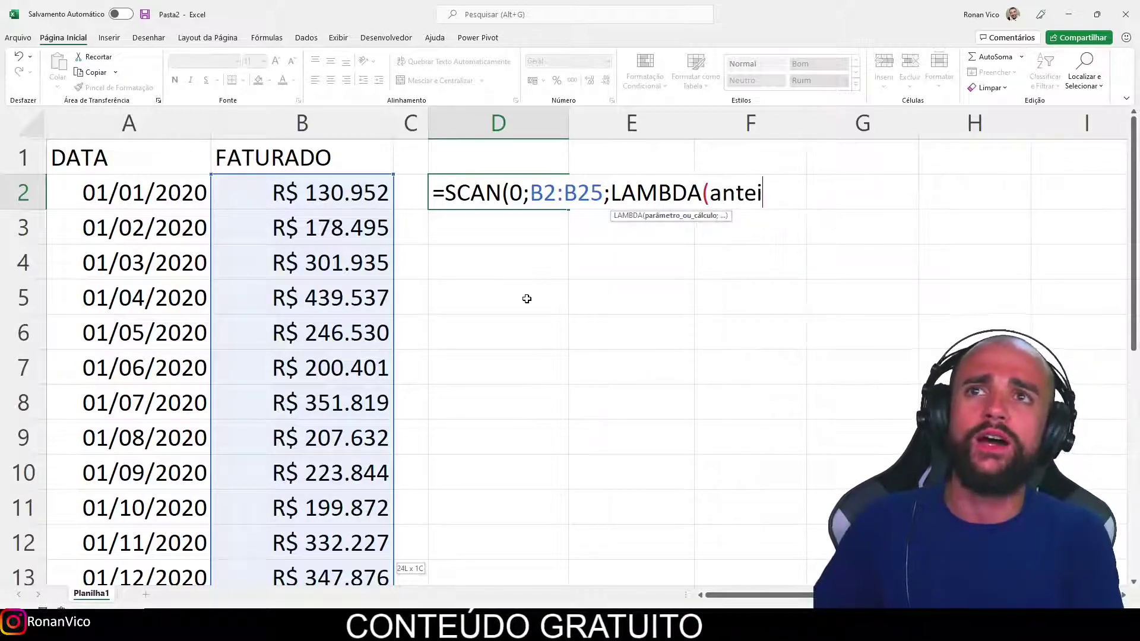
text(or;)
text(rior;atual)
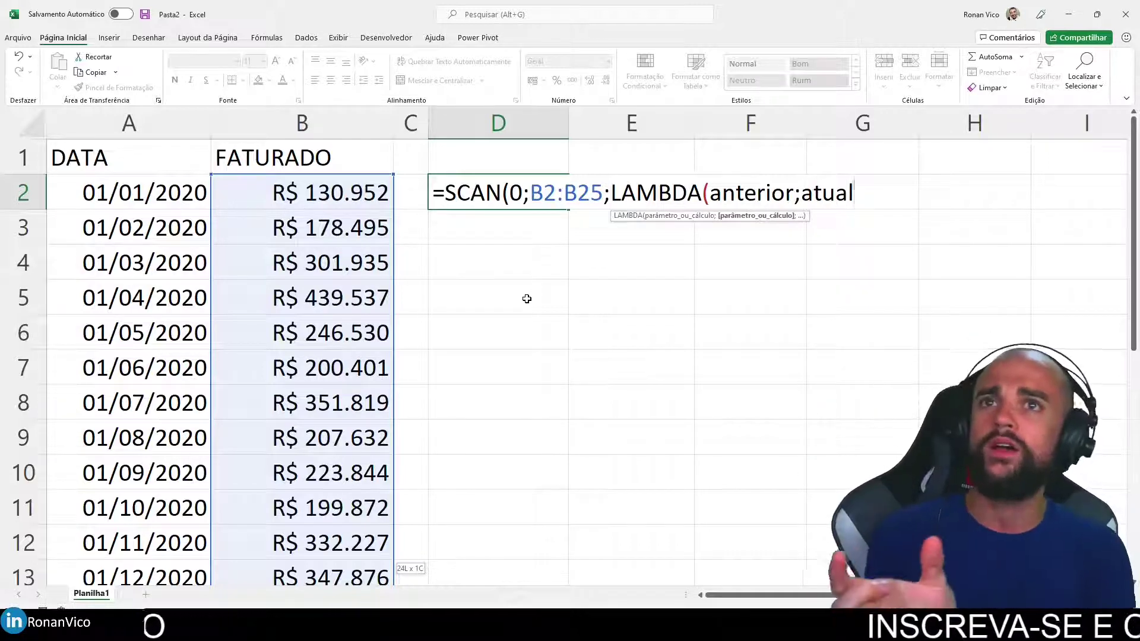
Complete the LAMBDA with the calculation anterior+atual, close both functions and enter the formula
text(;an)
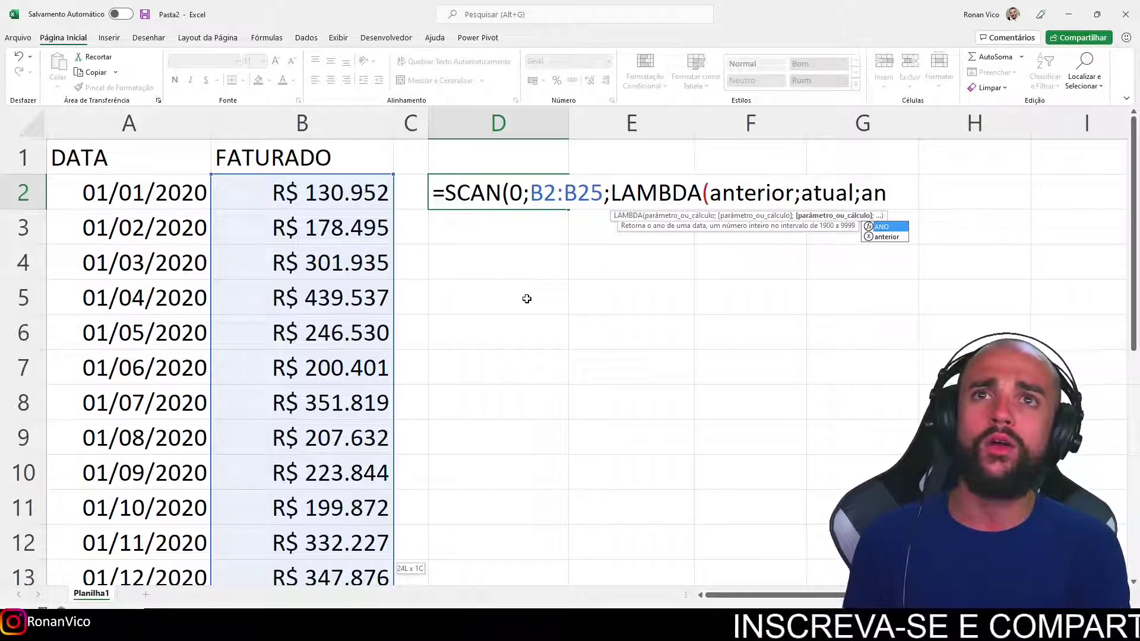
text(terior+atu)
text(al)))
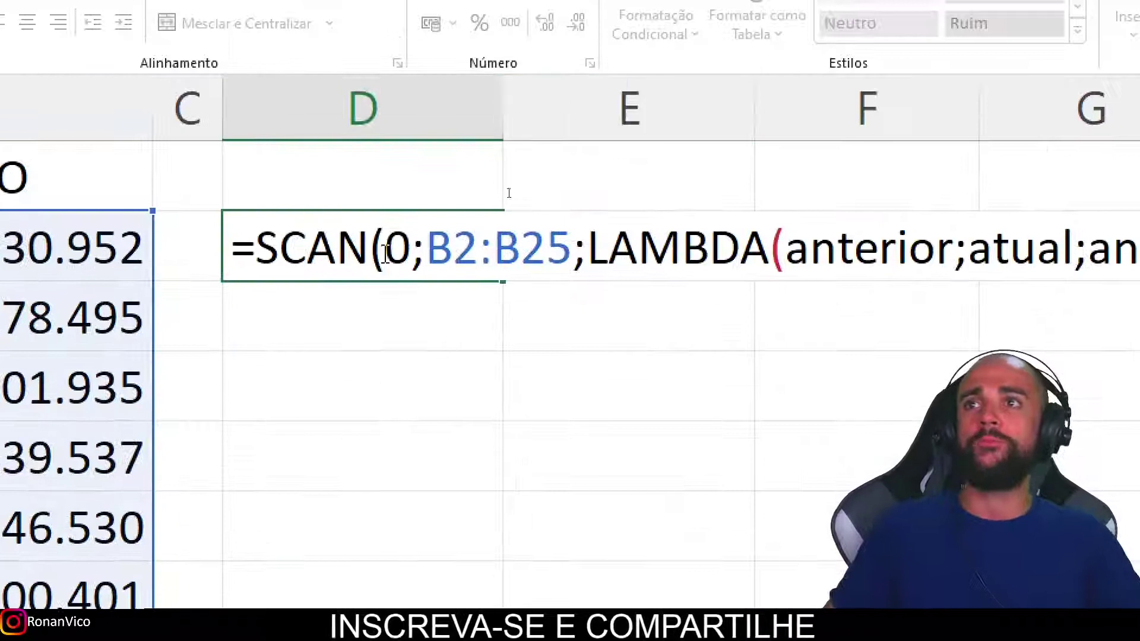
click(512, 193)
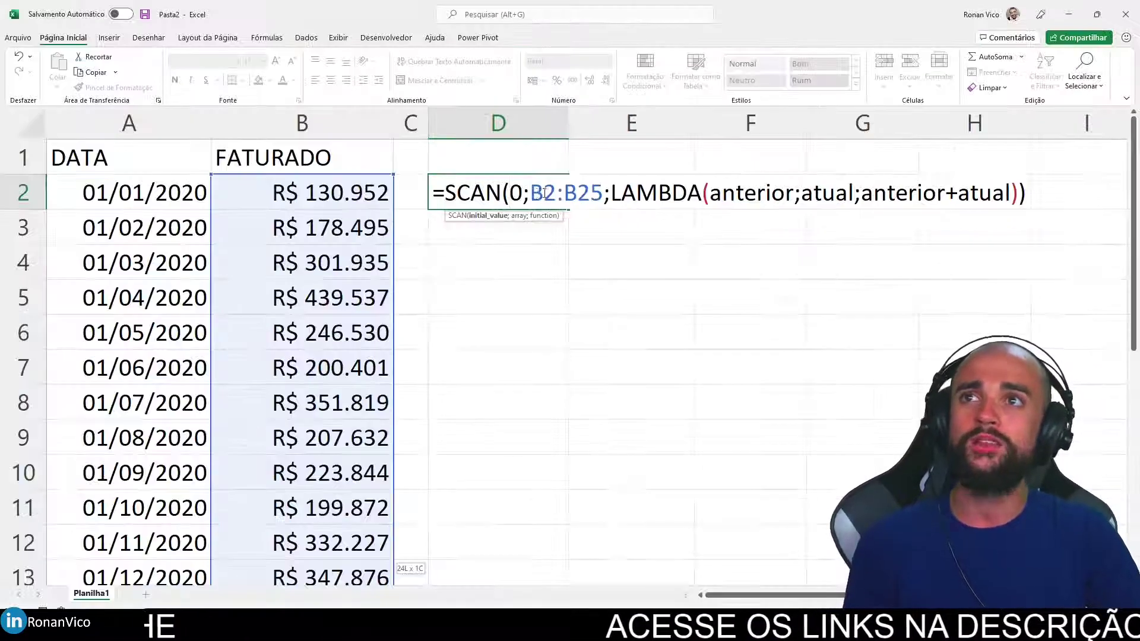
drag(545, 193, 603, 196)
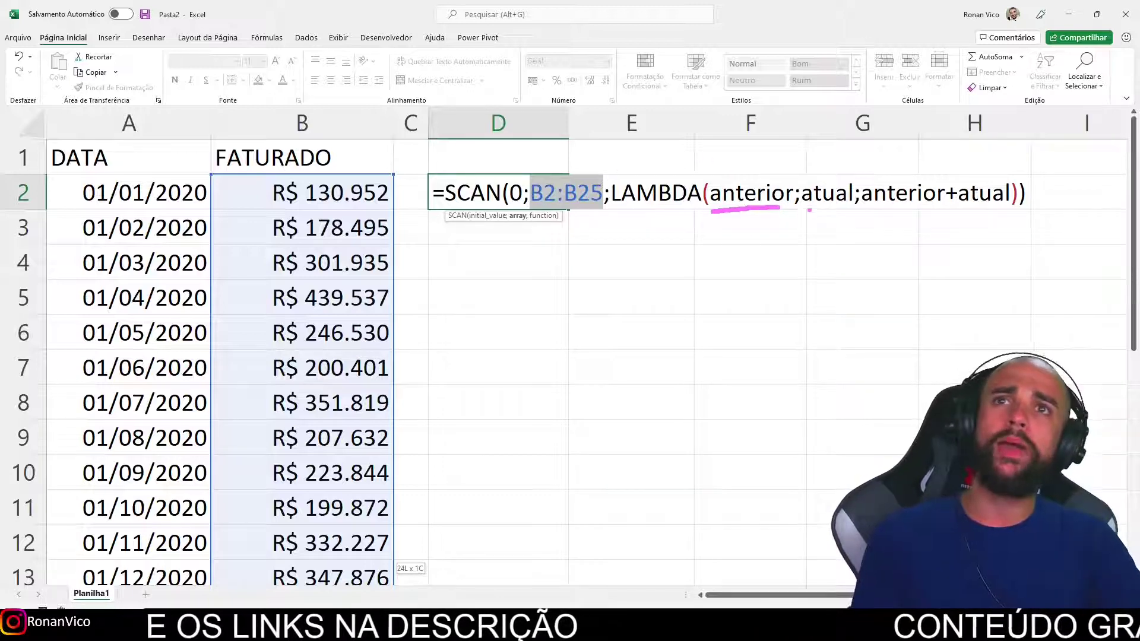
drag(871, 208, 1009, 205)
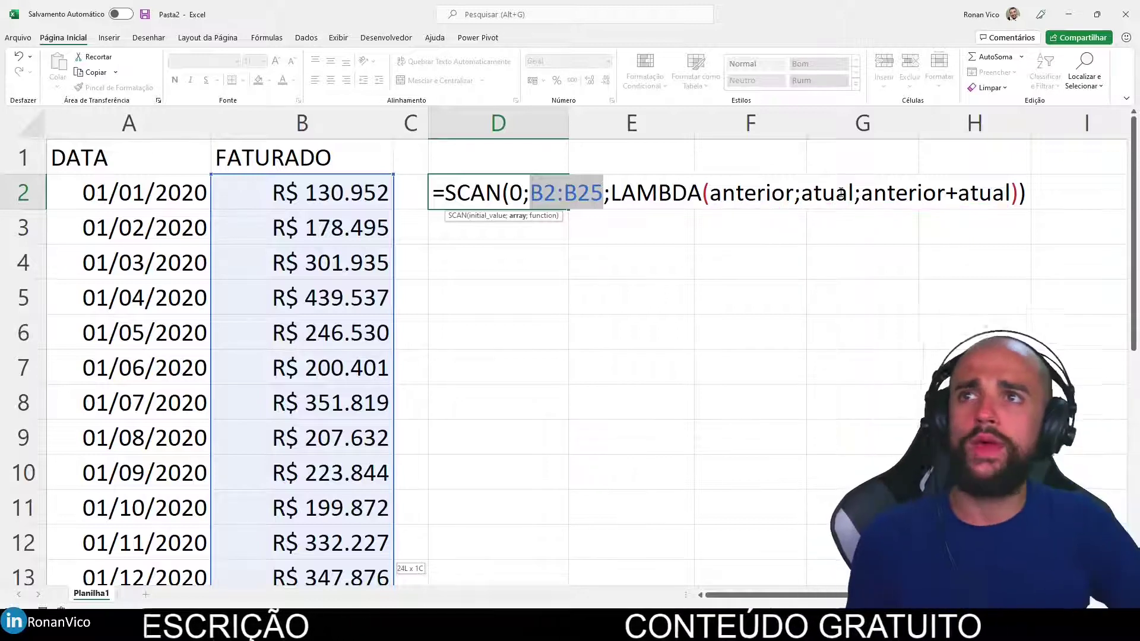
key(Return)
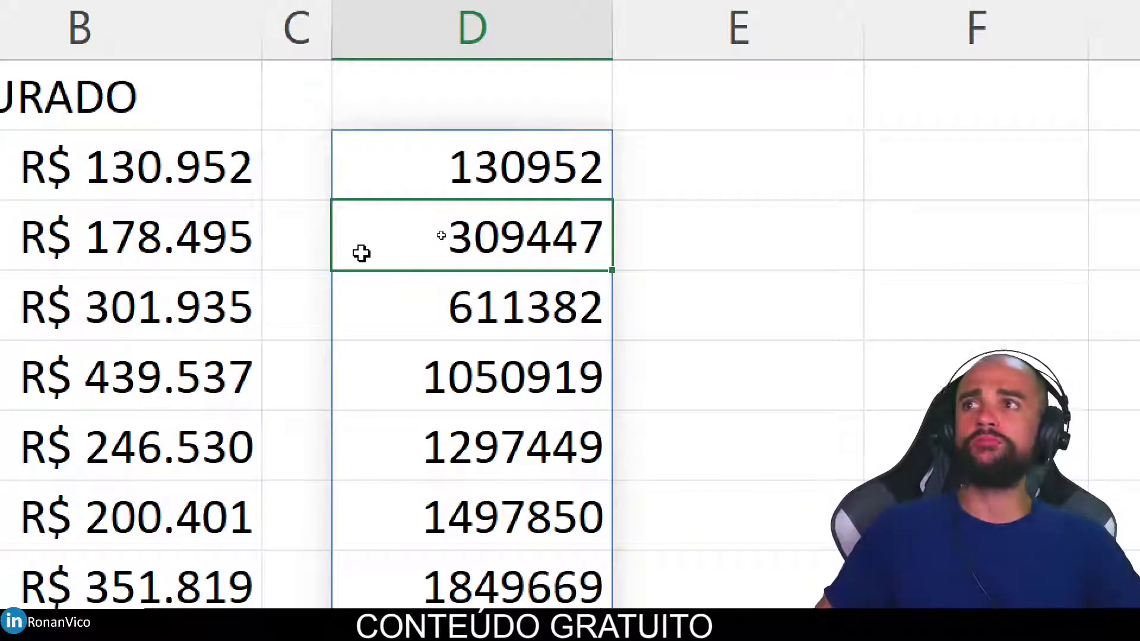
Select B2 and B3 together to check their sum against the accumulated values in column D
click(212, 178)
ctrl+click(203, 233)
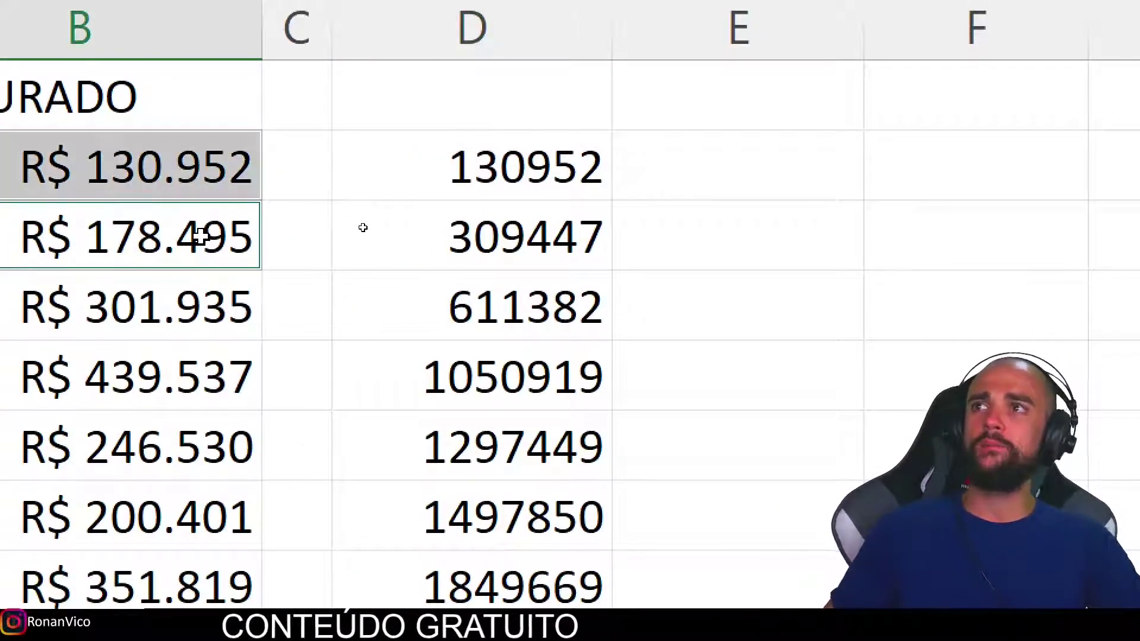
click(485, 318)
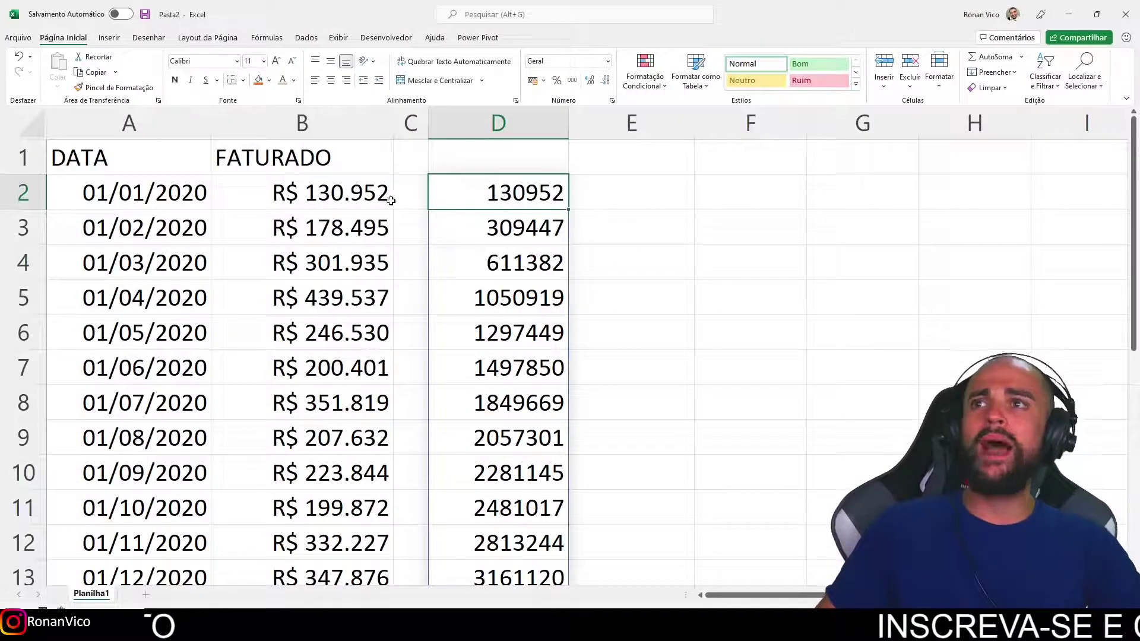
Change the initial value of the SCAN formula in D2 to 500
click(476, 182)
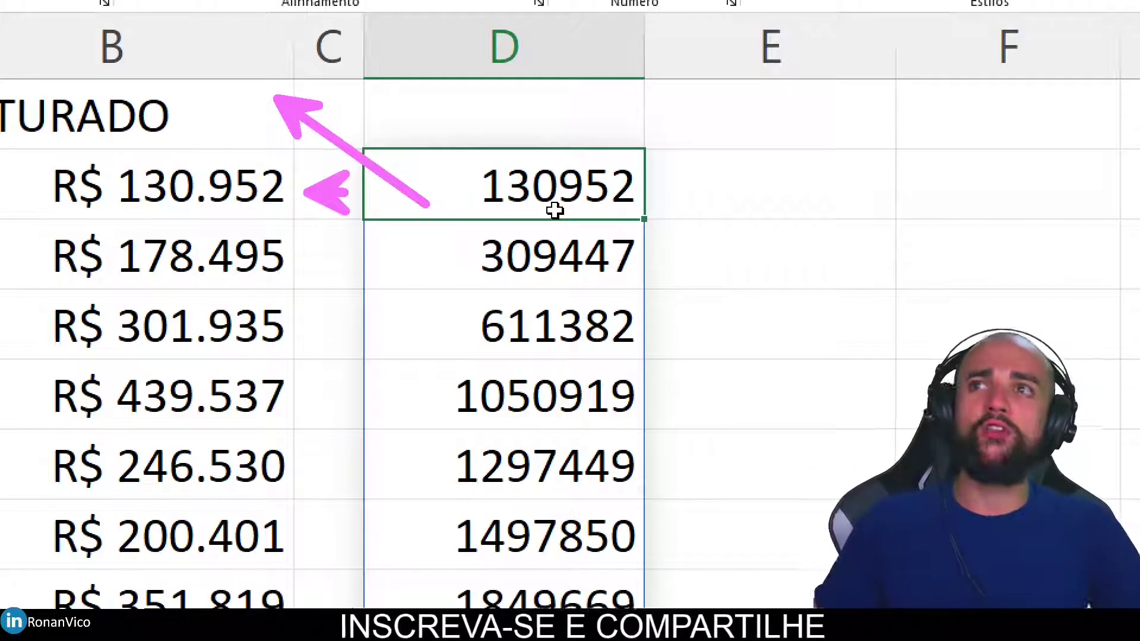
double_click(561, 202)
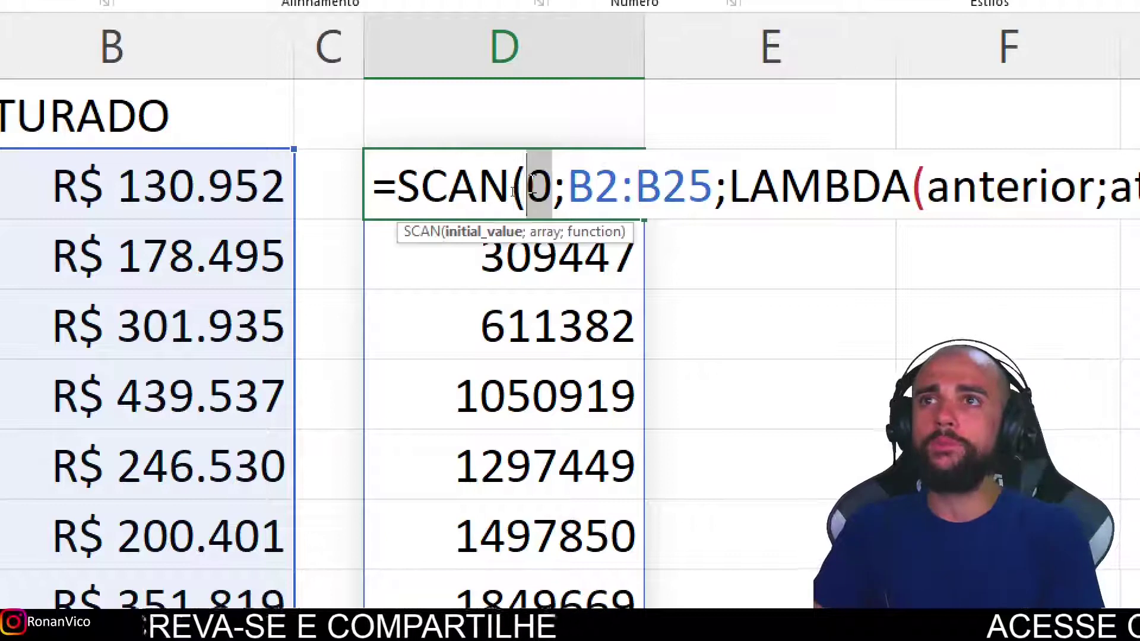
text(500)
key(Return)
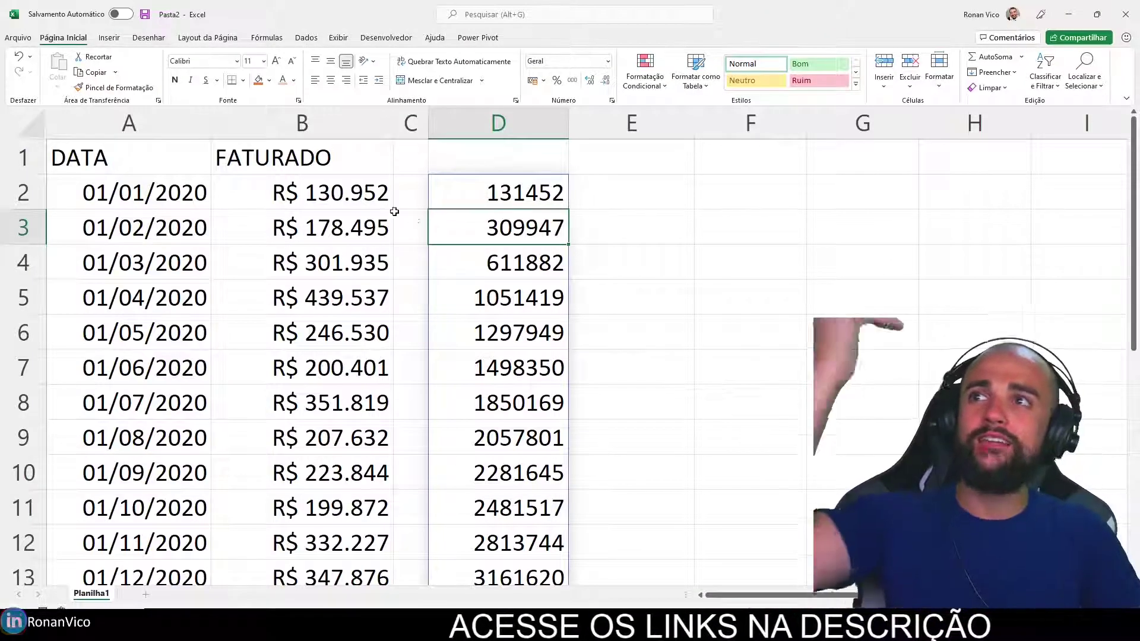
Review the first FATURADO value in B2 and the SCAN formula in D2 without editing them
click(373, 202)
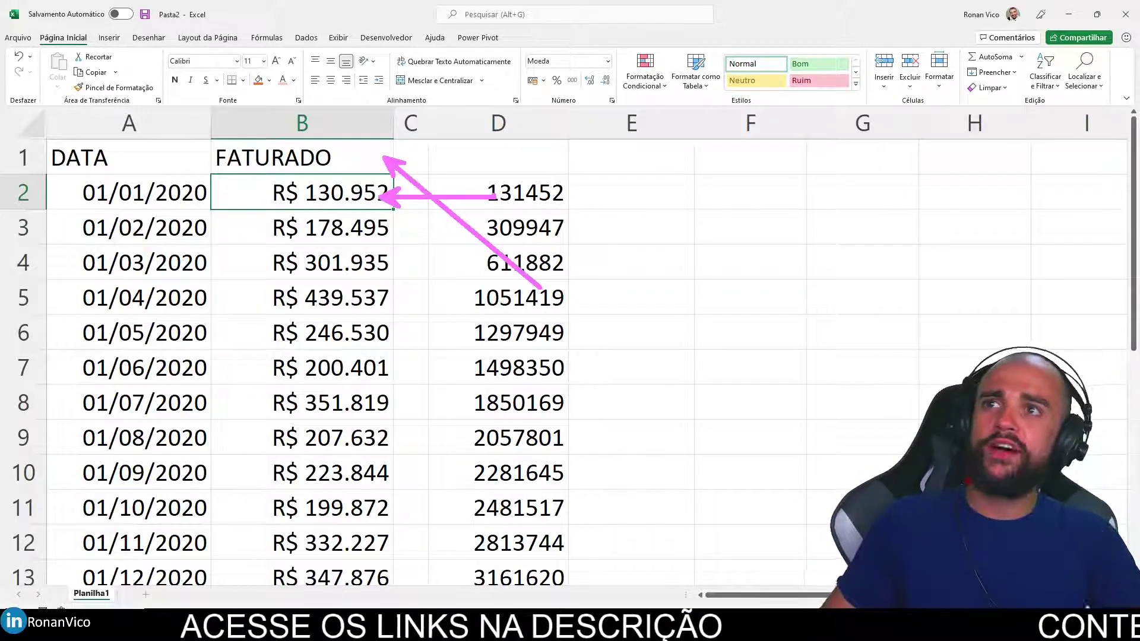
key(Escape)
click(537, 204)
double_click(538, 206)
key(Escape)
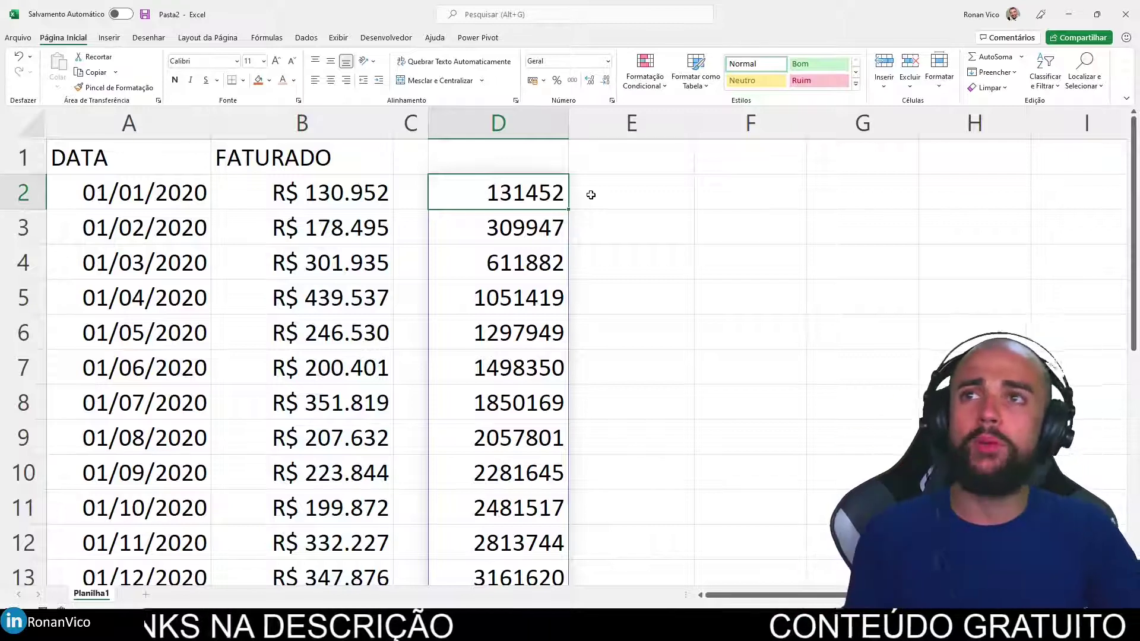
Change the LAMBDA calculation in D2 to anterior*atual and set the SCAN initial value to 0
key(F2)
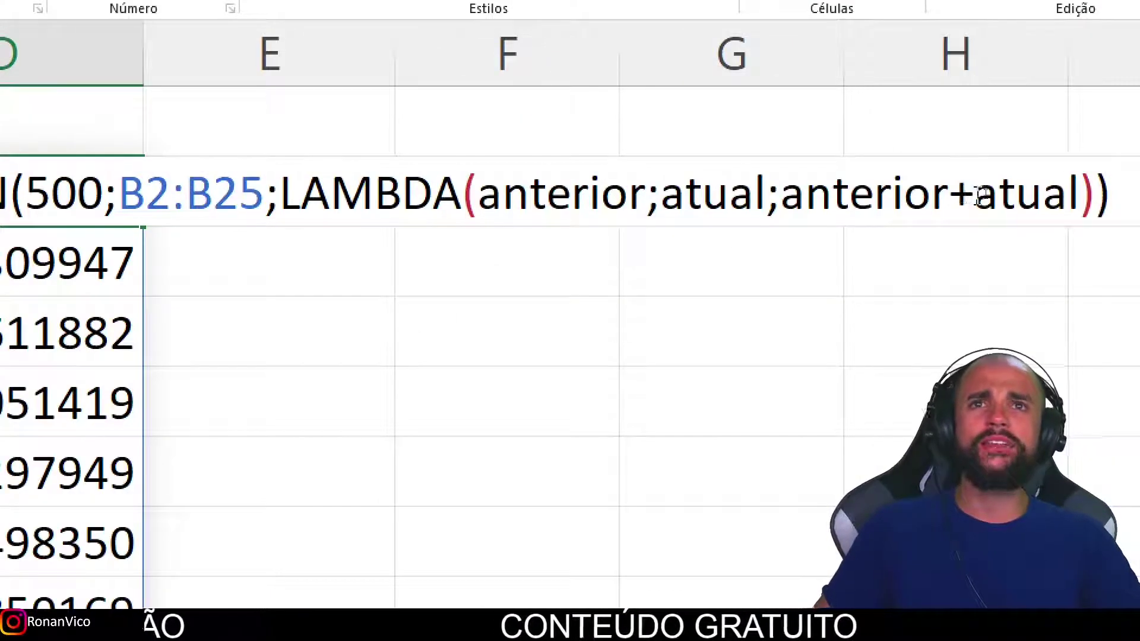
drag(977, 196, 957, 195)
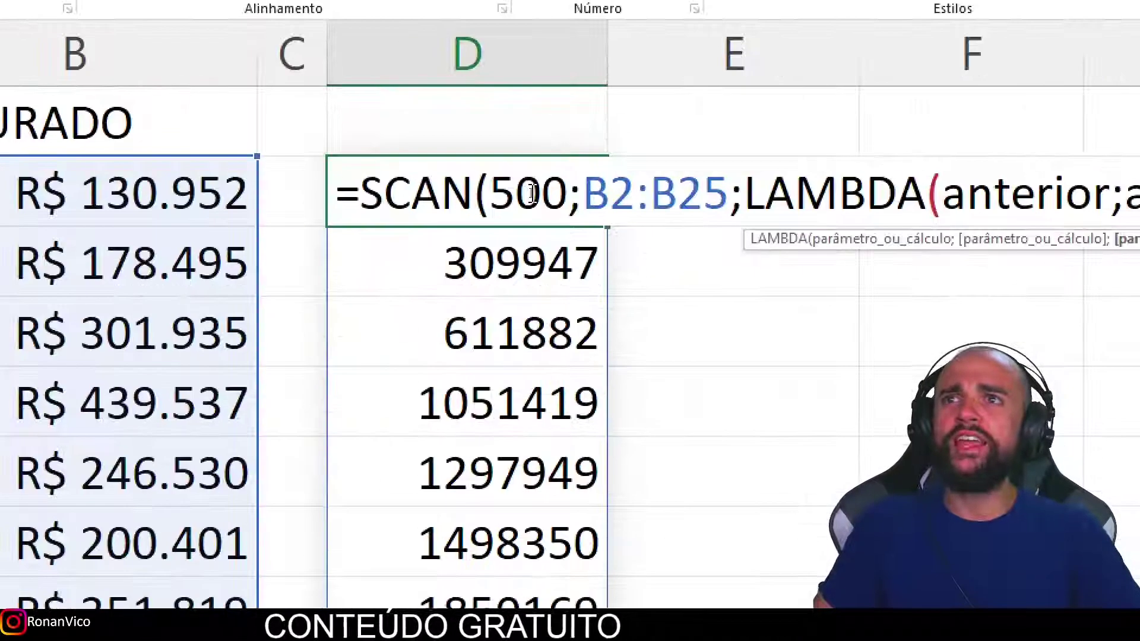
double_click(529, 192)
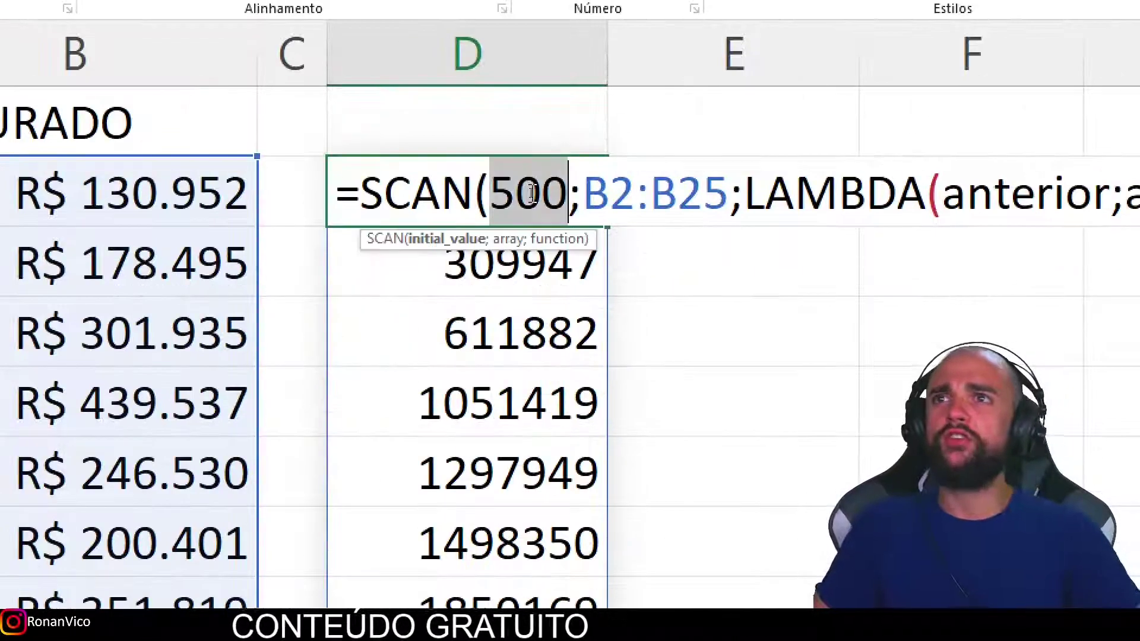
text(0)
key(Return)
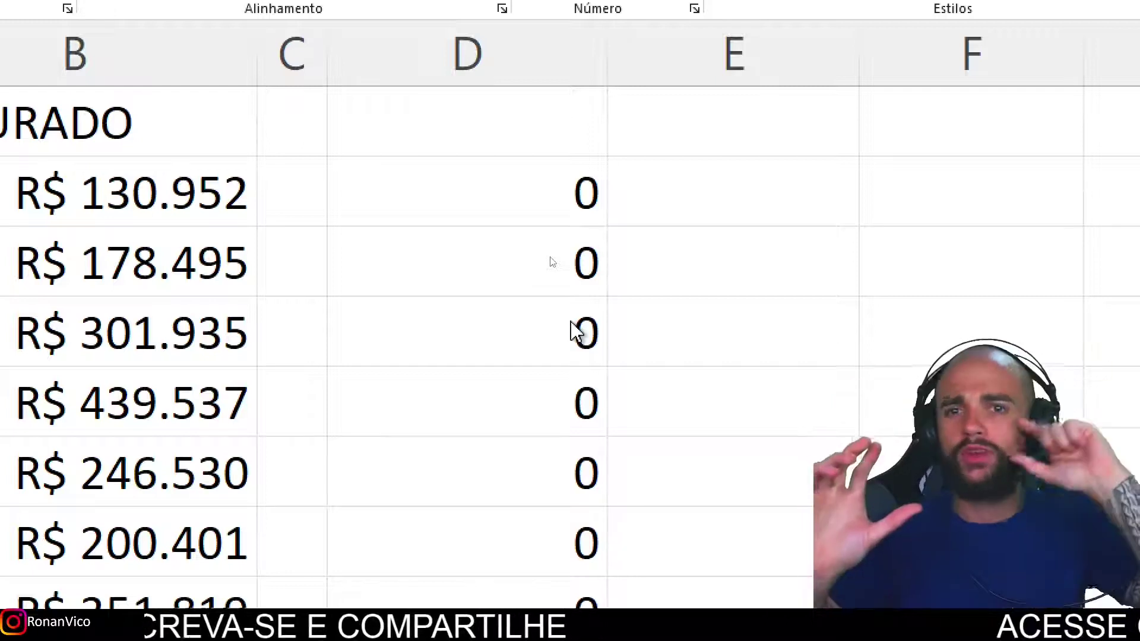
Set the initial value of the multiplying SCAN formula in D2 to 1
click(563, 255)
click(540, 206)
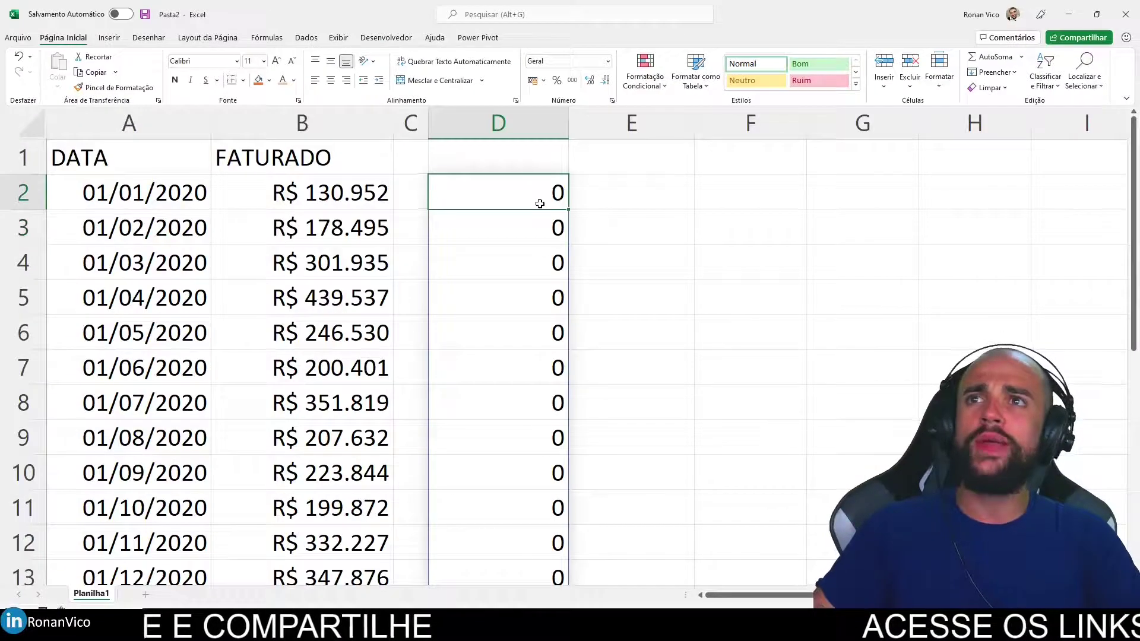
double_click(540, 208)
double_click(510, 194)
text(1)
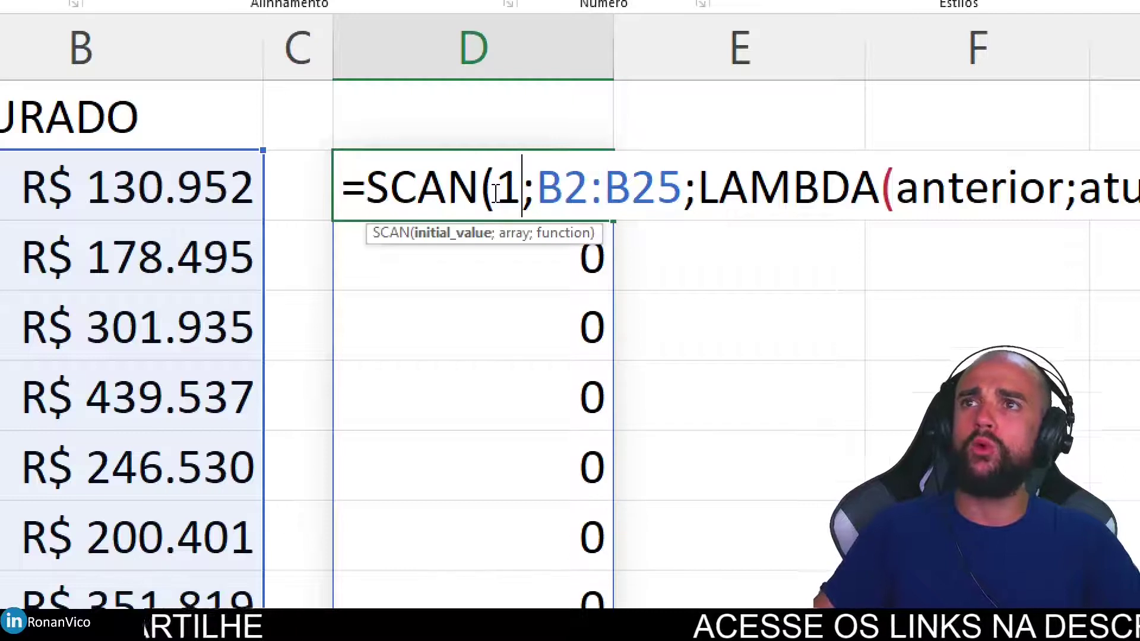
key(Return)
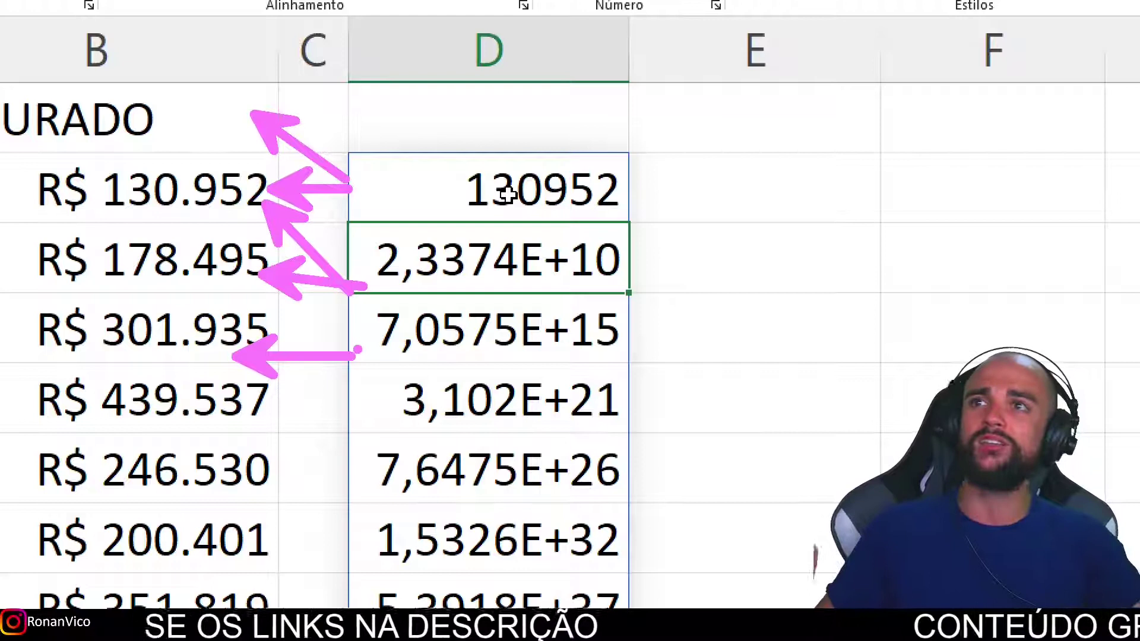
Make the LAMBDA calculation in D2 anterior+atual and set the SCAN initial value to 0
click(508, 194)
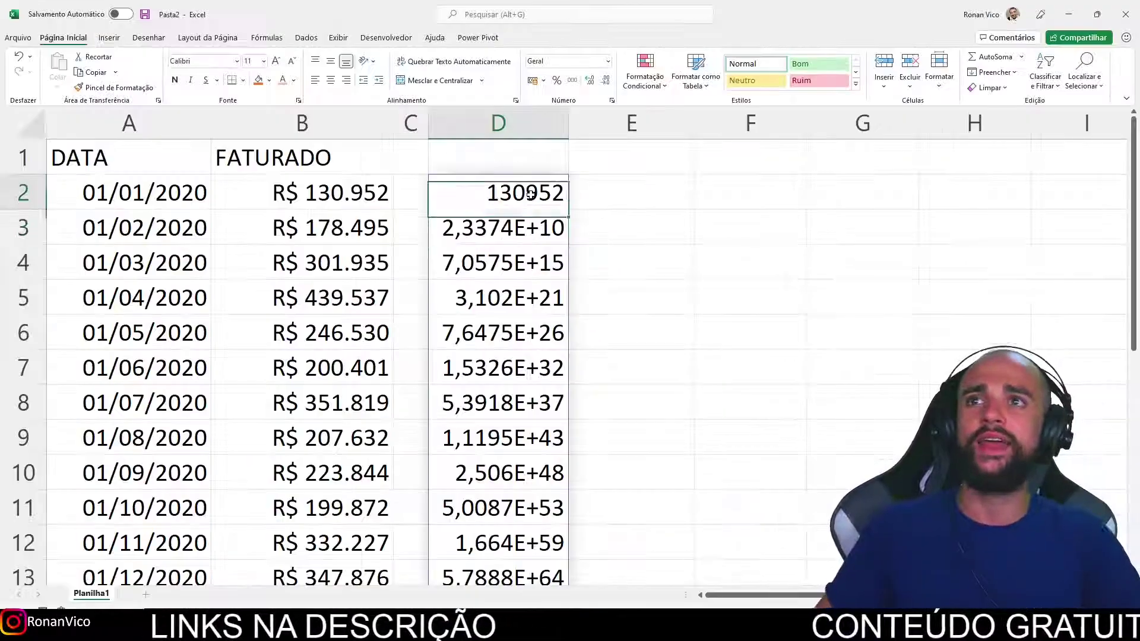
double_click(530, 194)
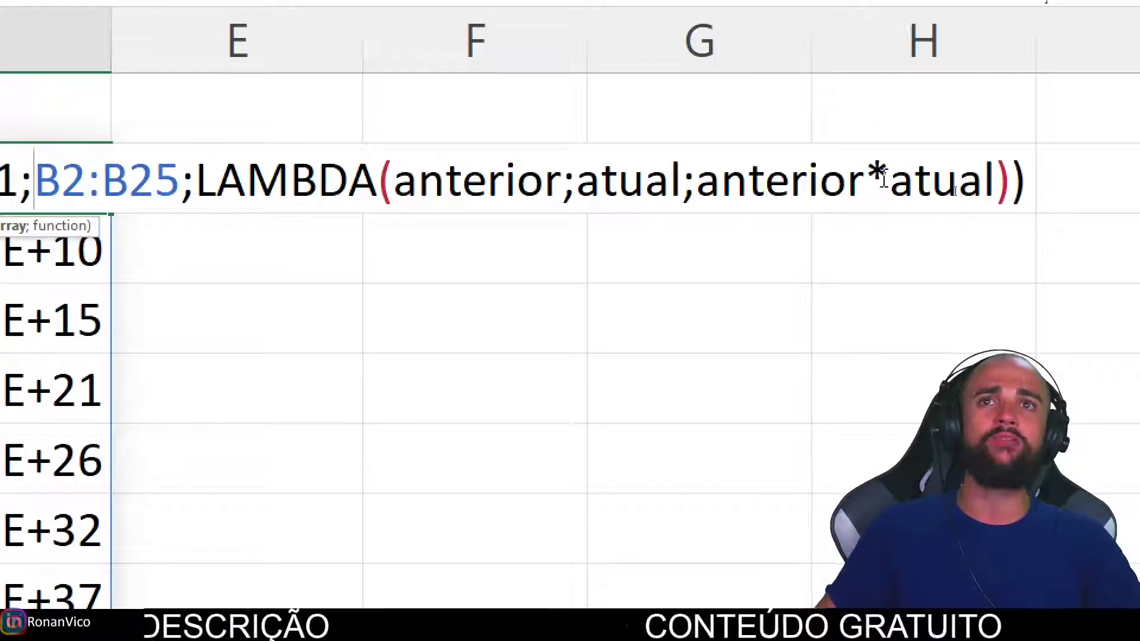
drag(888, 188, 897, 187)
text(+)
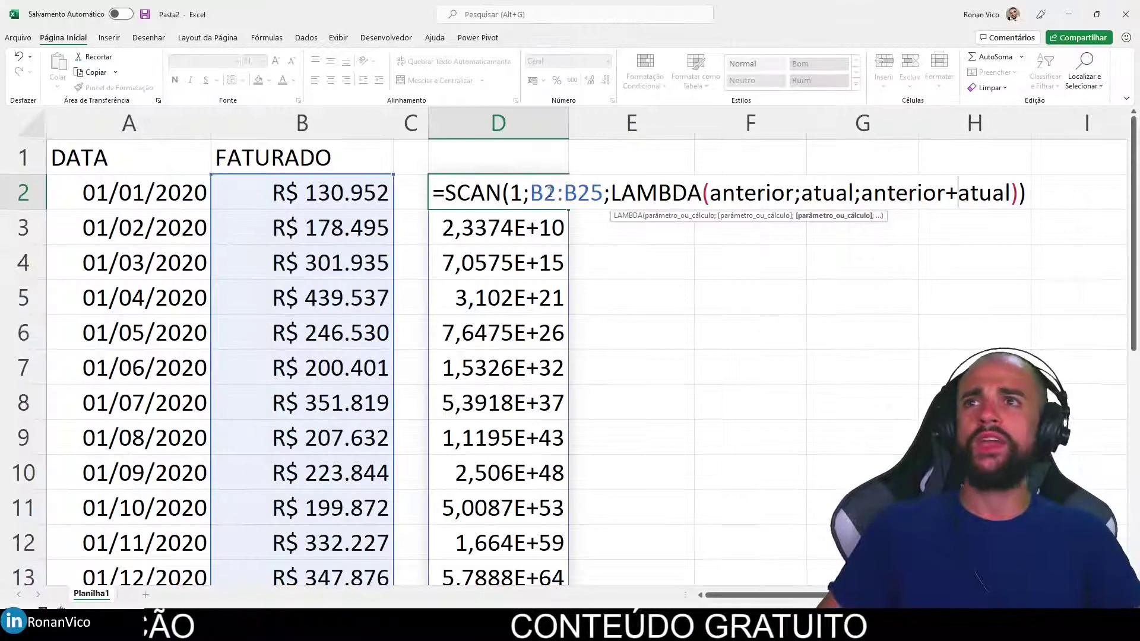
double_click(512, 193)
text(0)
key(Return)
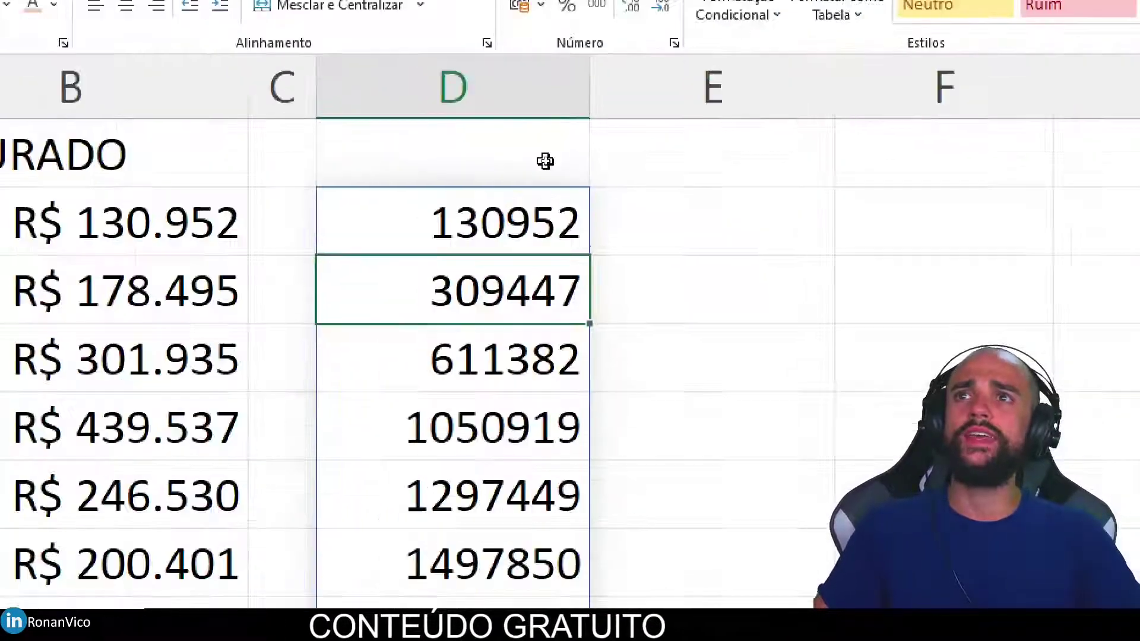
Enter the heading YTD - year to date in D1 and widen column D to fit it
click(545, 158)
text(Y)
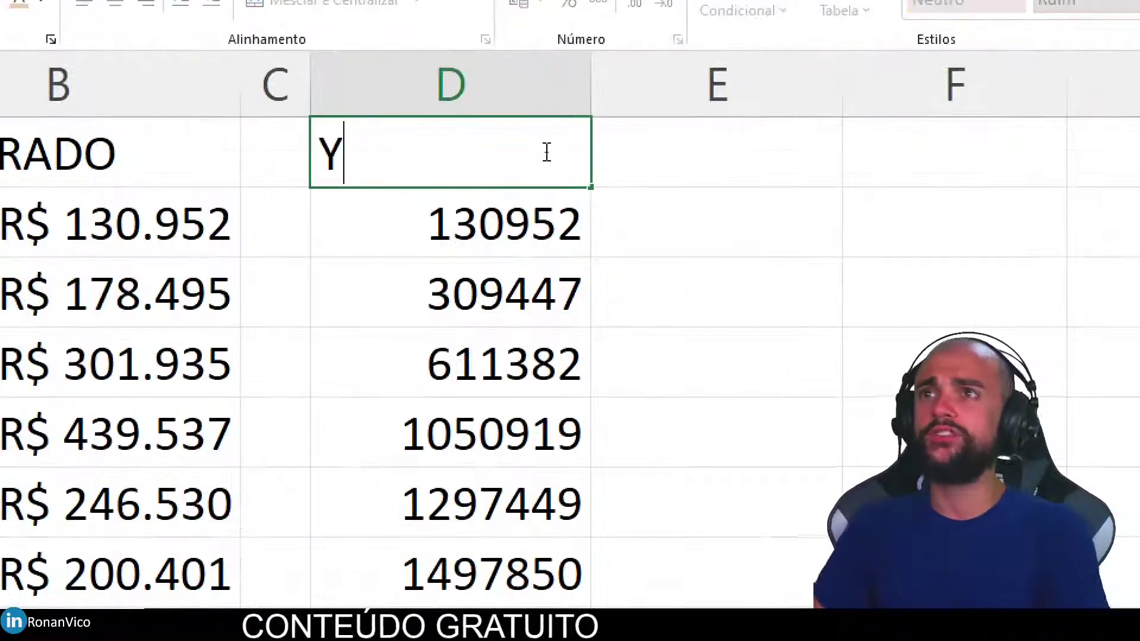
text(TD - year to d)
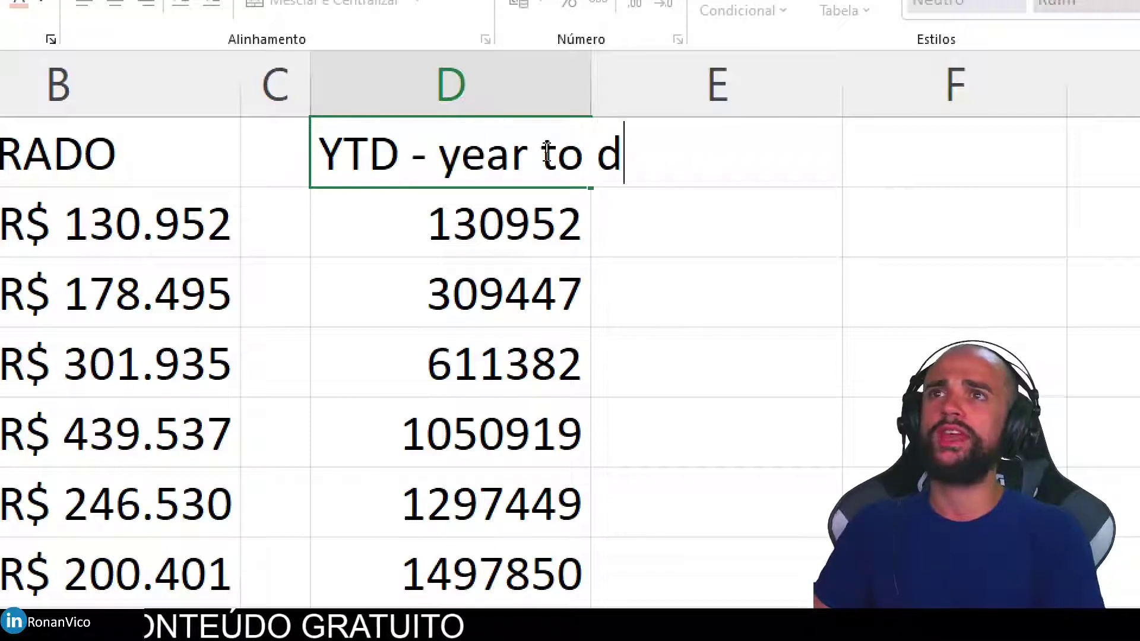
text(ate)
key(Return)
drag(590, 85, 767, 87)
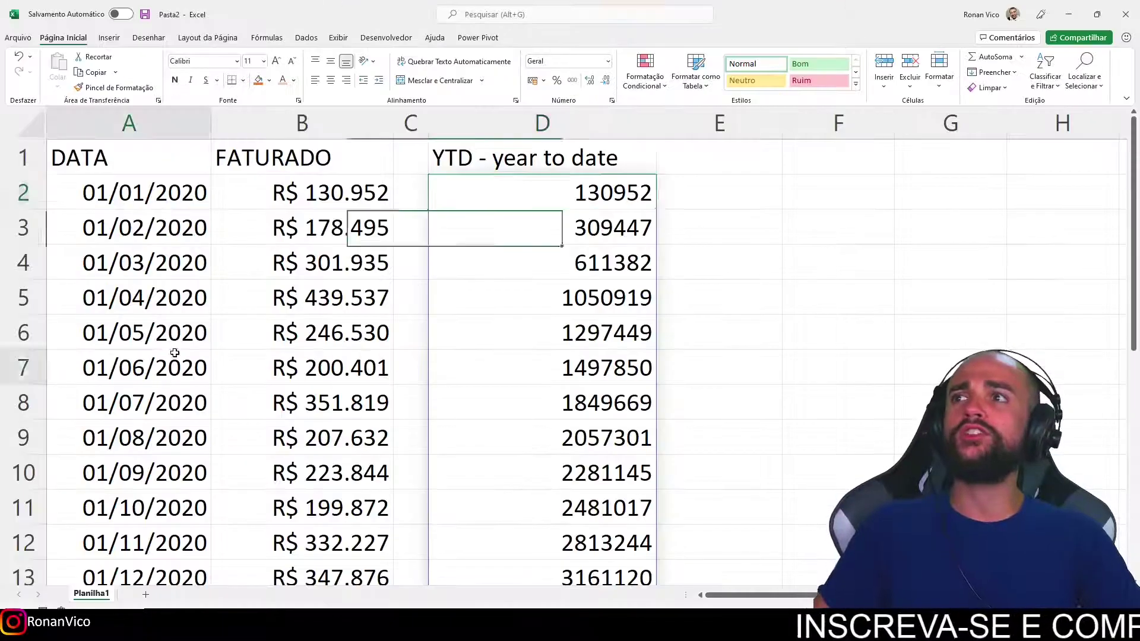
Examine the December 2020 row, comparing its date and FATURADO value with the accumulated total in column D
click(173, 361)
scroll(181, 348, down, 2)
click(158, 363)
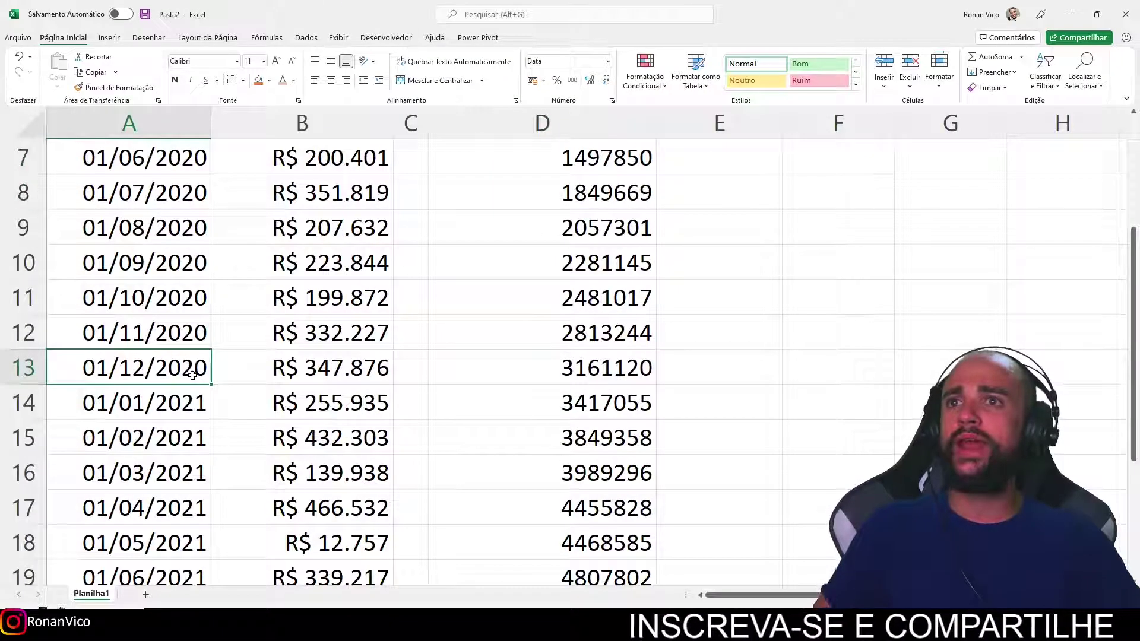
scroll(297, 294, up, 2)
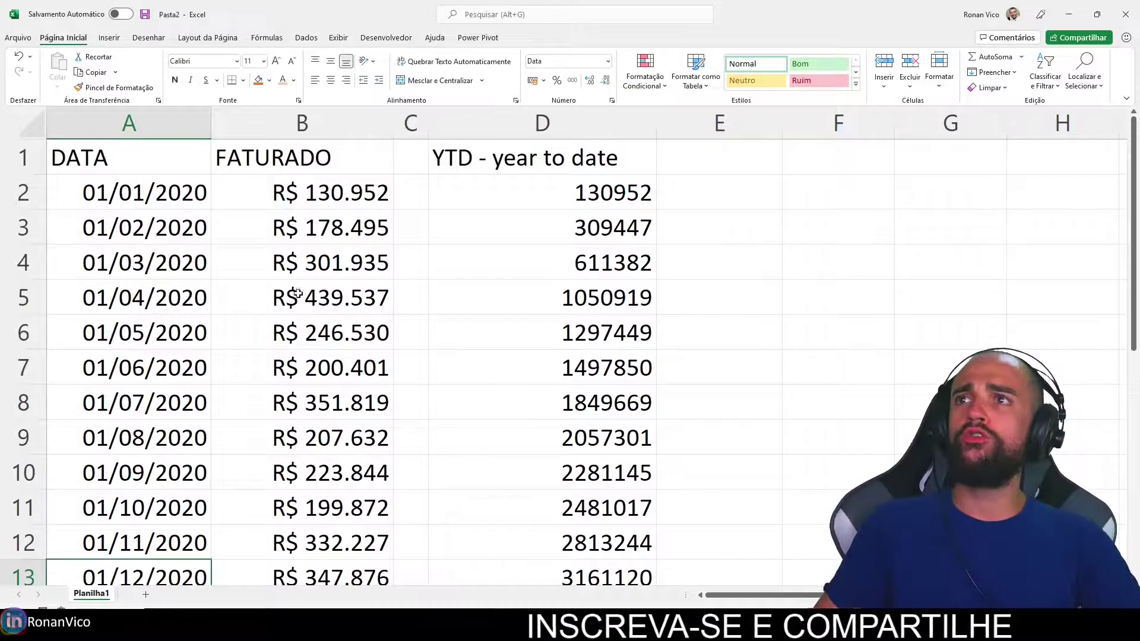
click(320, 165)
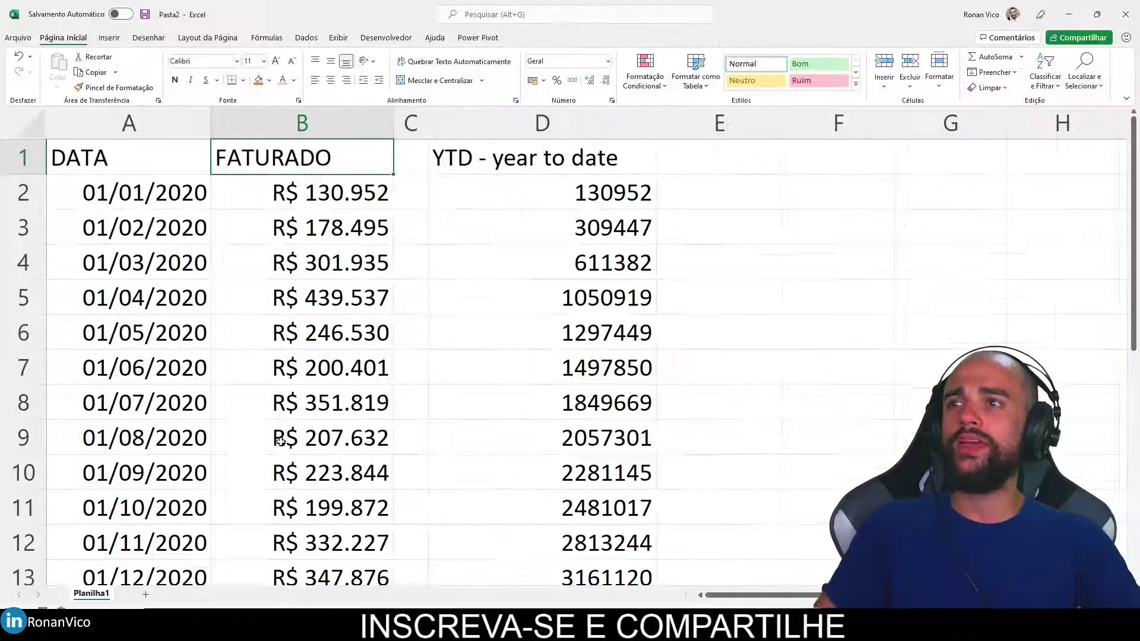
drag(172, 571, 697, 577)
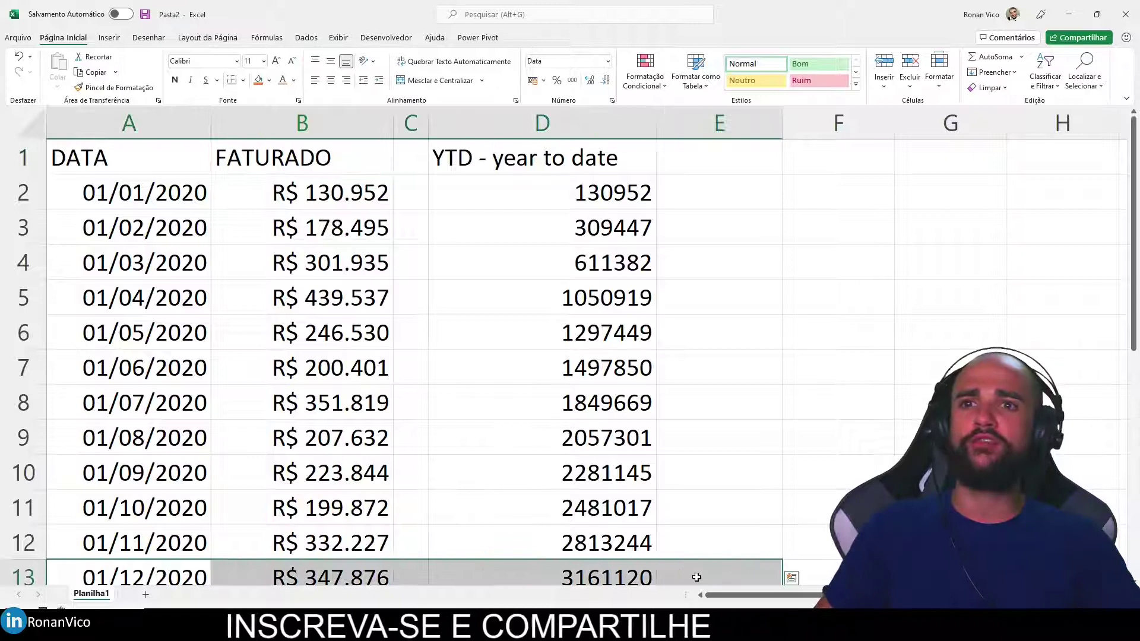
click(697, 577)
click(648, 582)
scroll(630, 535, down, 2)
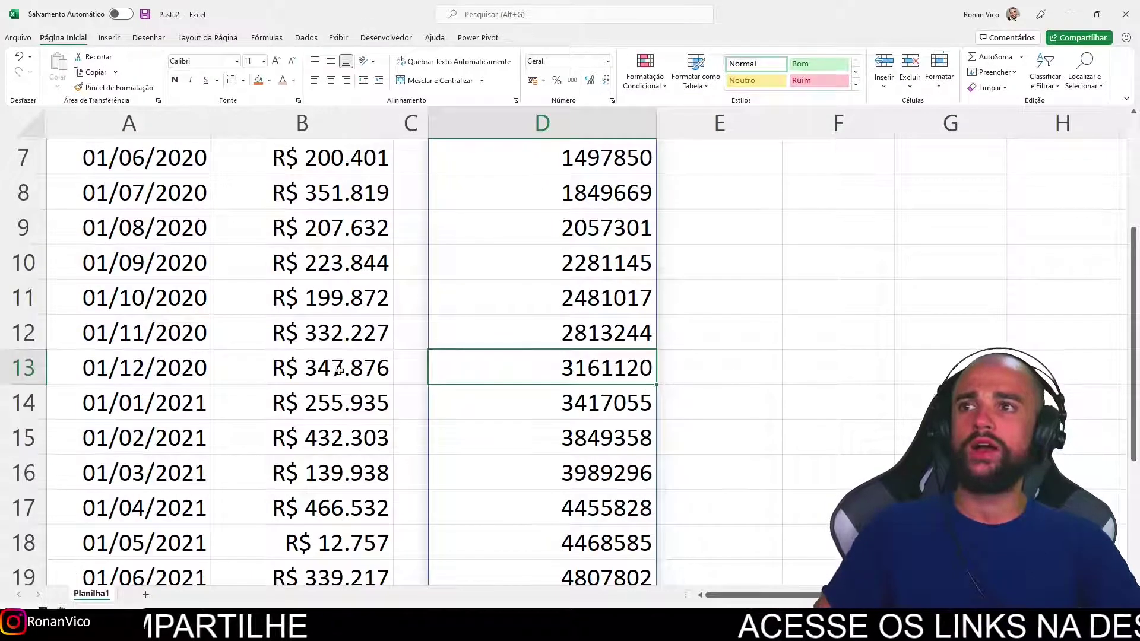
click(339, 370)
Add Acumulado do ano as a second line to the heading in D1
scroll(414, 414, up, 2)
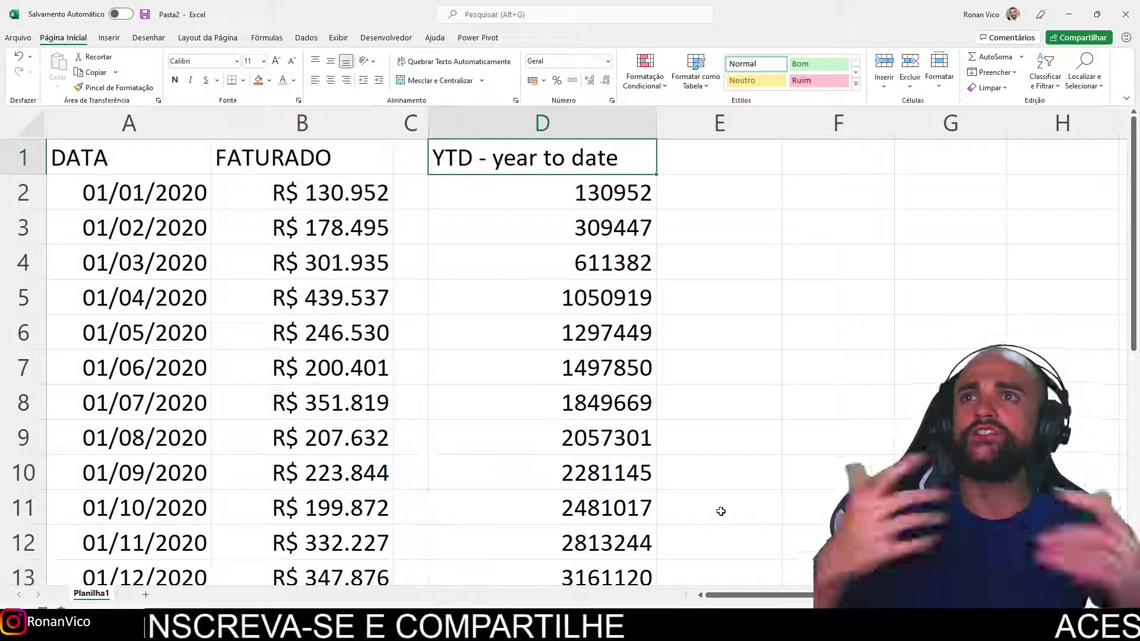
double_click(637, 157)
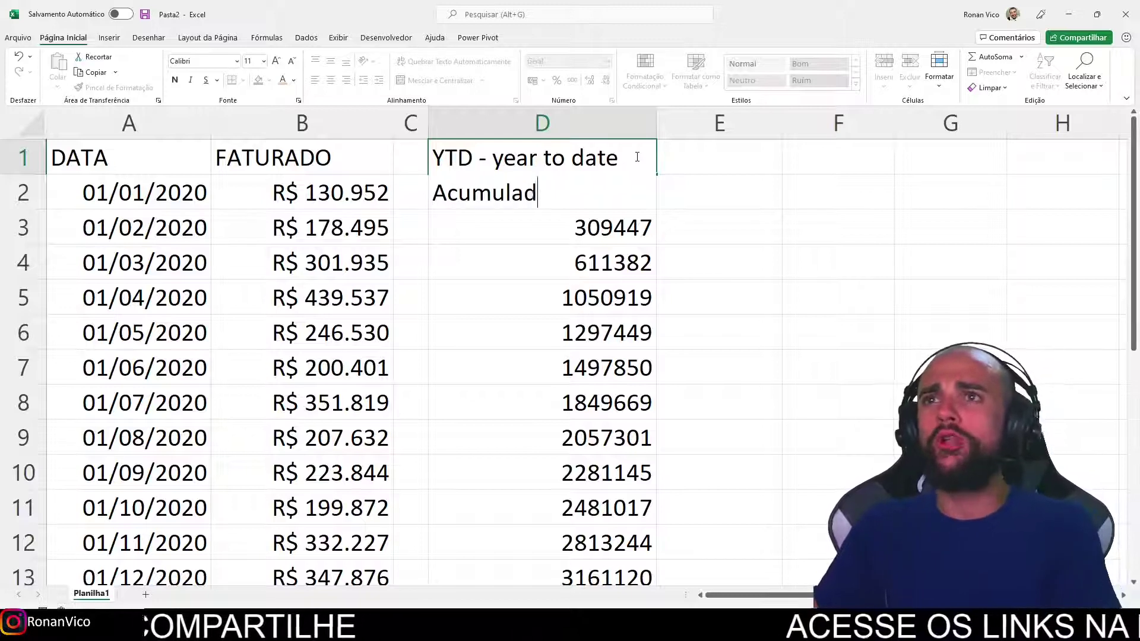
key(Return)
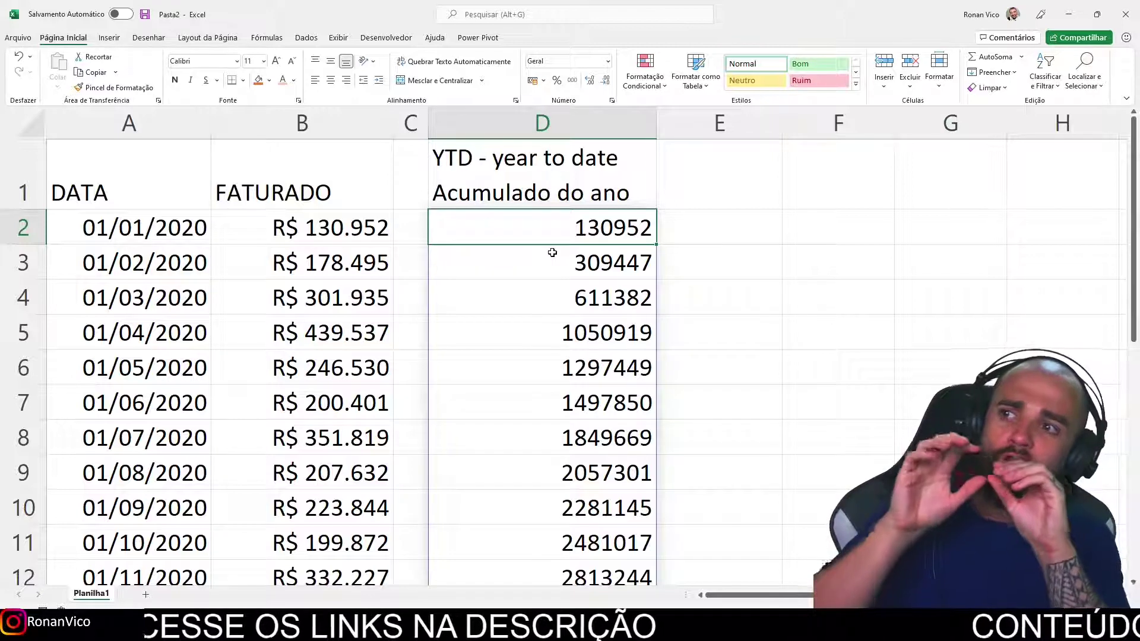
Examine the December 2020 and September 2020 rows against their year-to-date totals in column D
scroll(550, 261, down, 2)
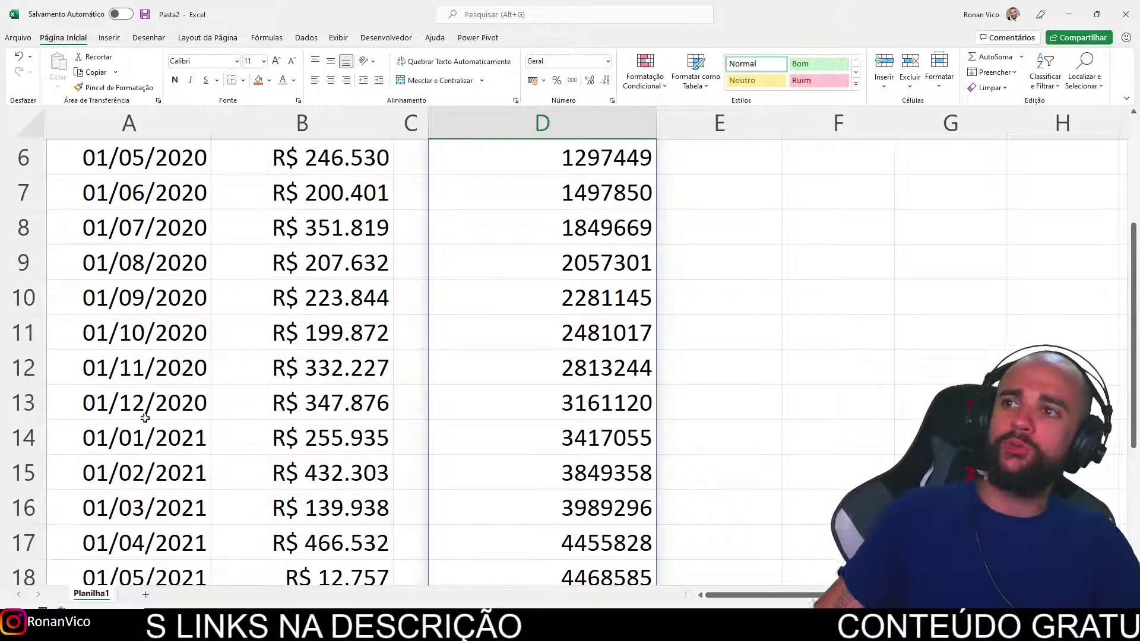
drag(145, 414, 623, 438)
scroll(624, 439, up, 1)
drag(618, 503, 138, 503)
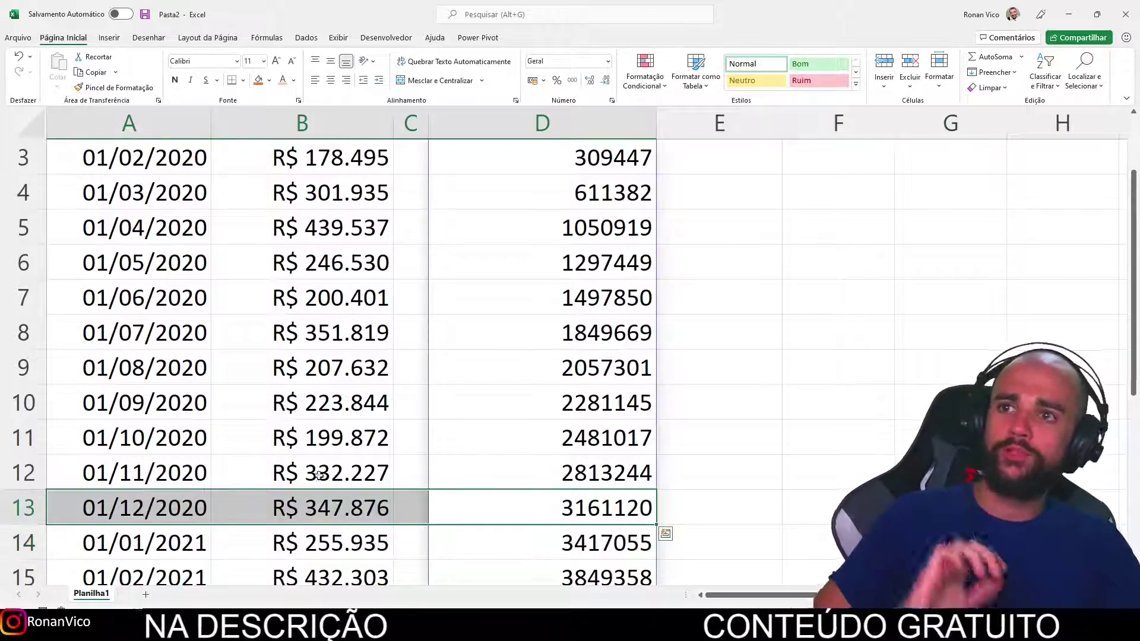
scroll(516, 490, up, 1)
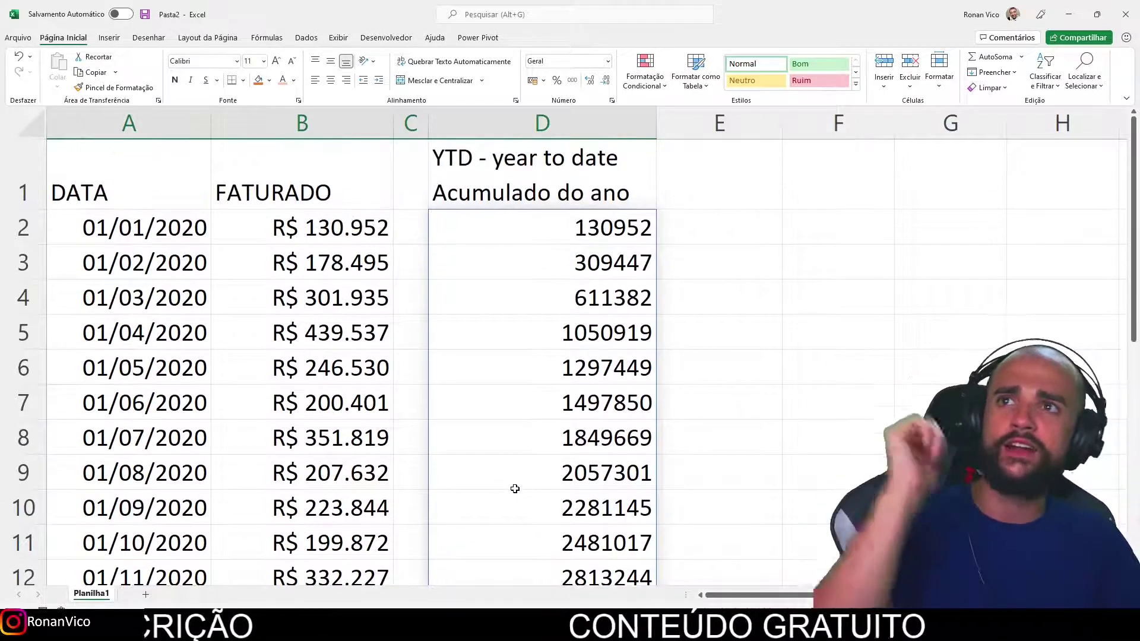
scroll(515, 489, down, 1)
drag(156, 407, 611, 404)
click(610, 409)
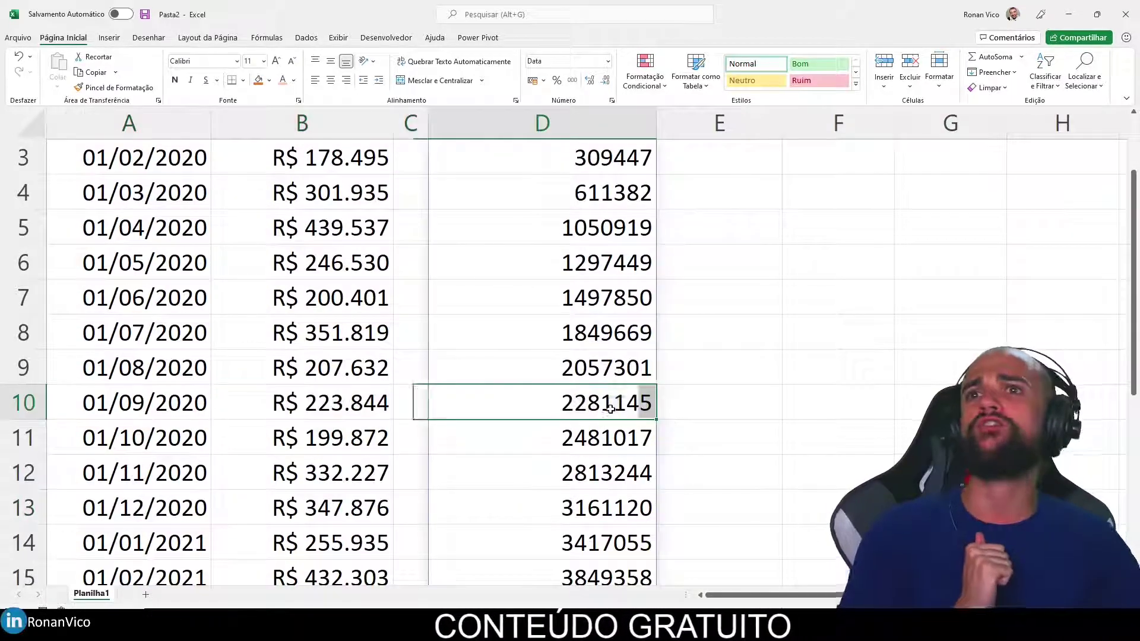
Review the LAMBDA function and its anterior parameter in the D2 formula without editing them
scroll(735, 392, up, 1)
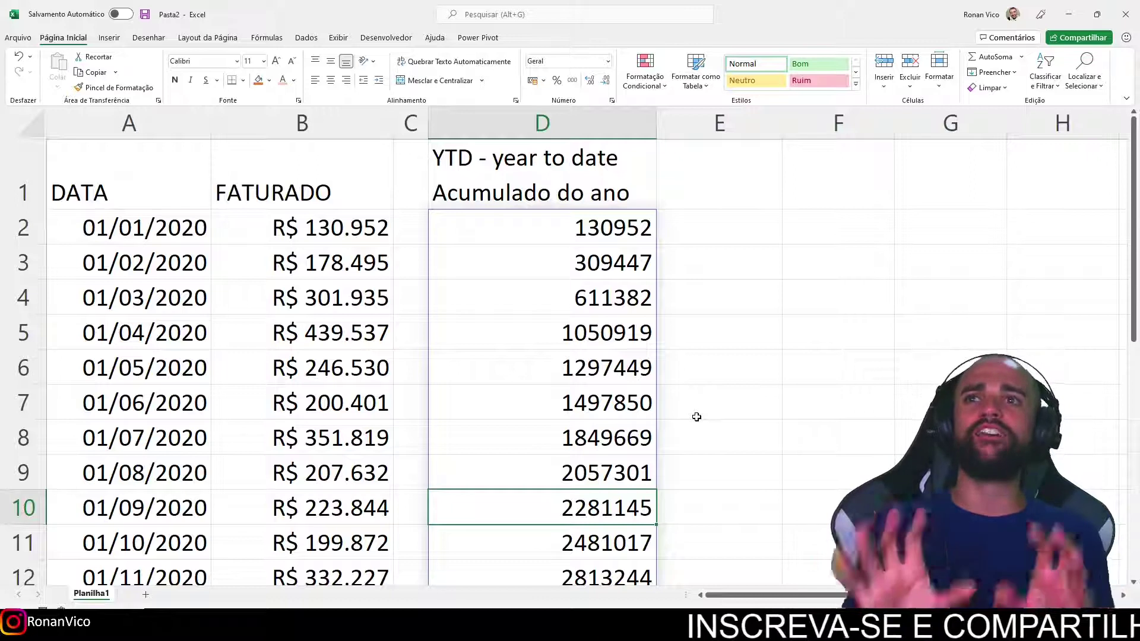
double_click(580, 233)
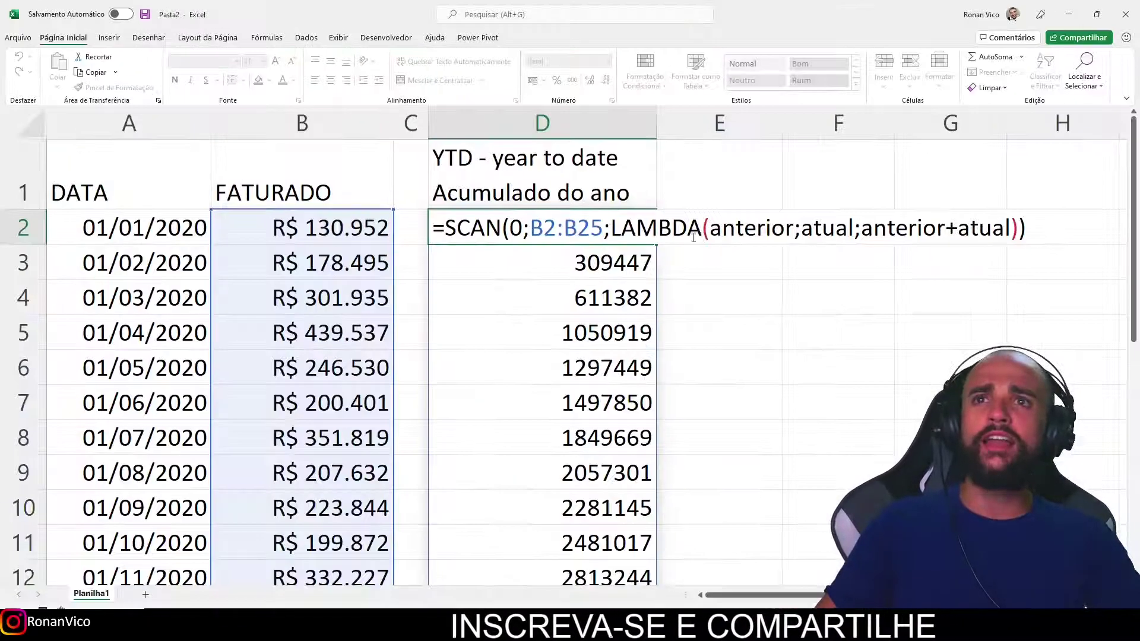
double_click(655, 229)
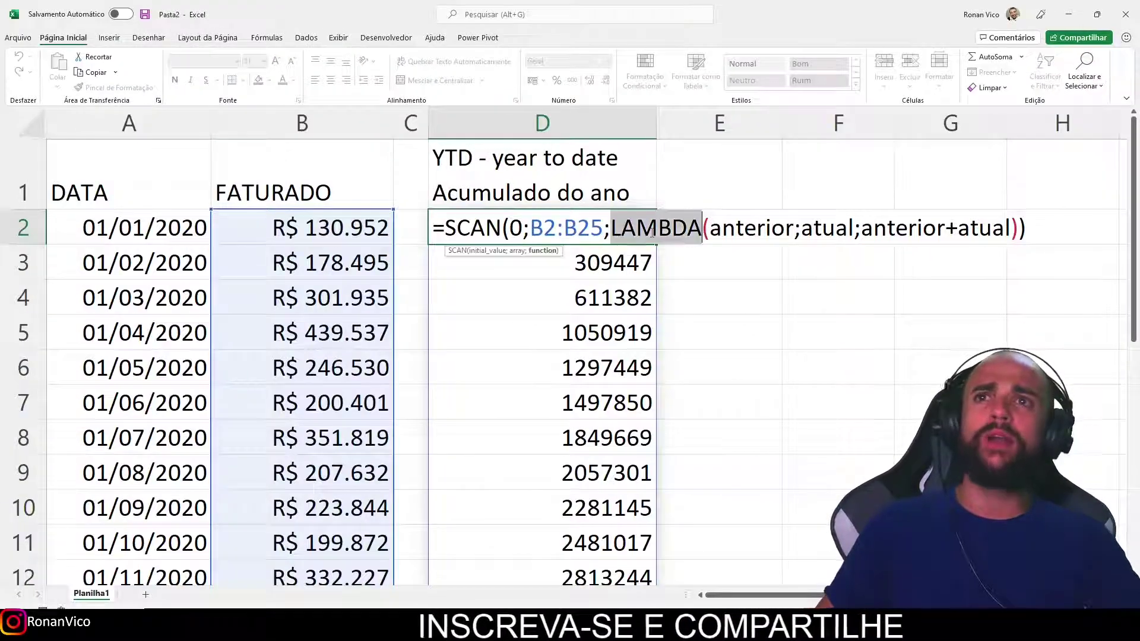
double_click(761, 230)
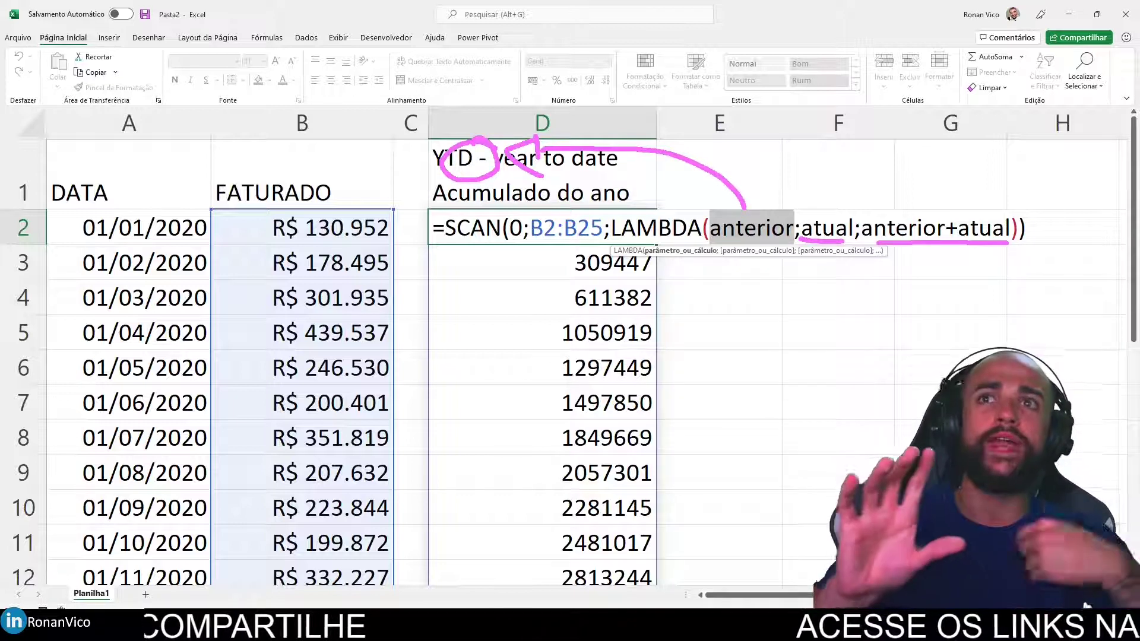
key(Escape)
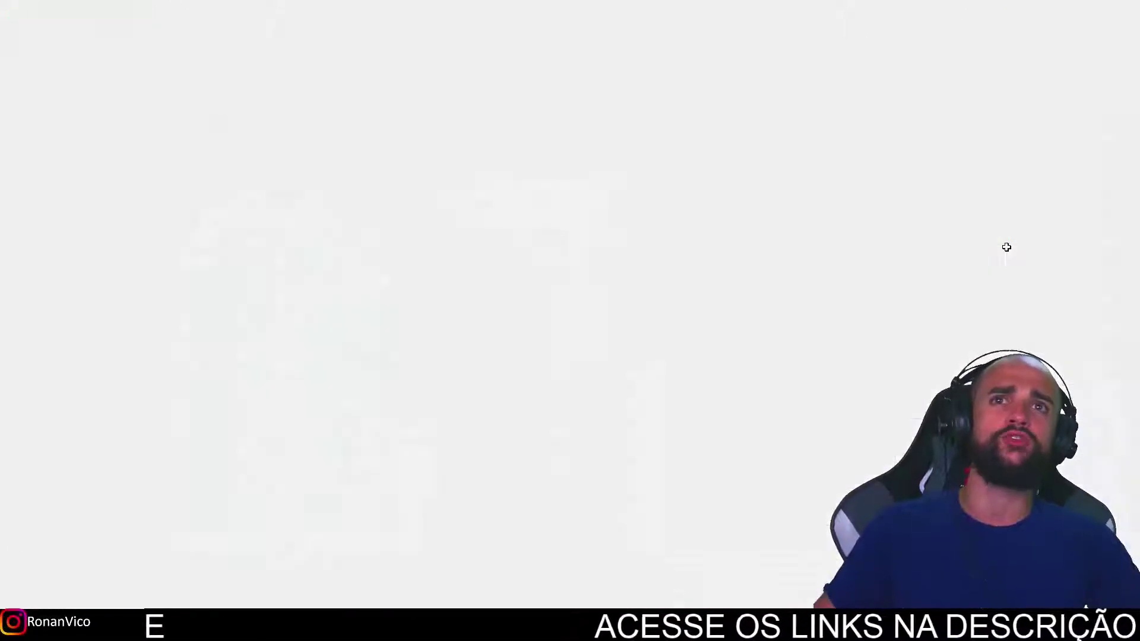
text(-)
key(Return)
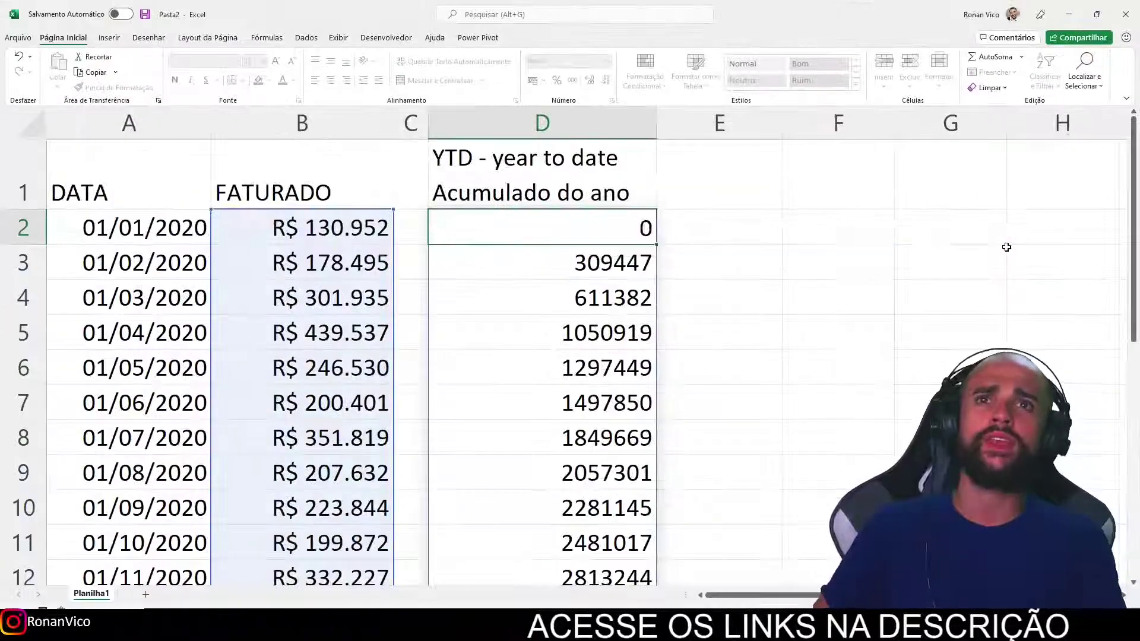
key(ctrl+z)
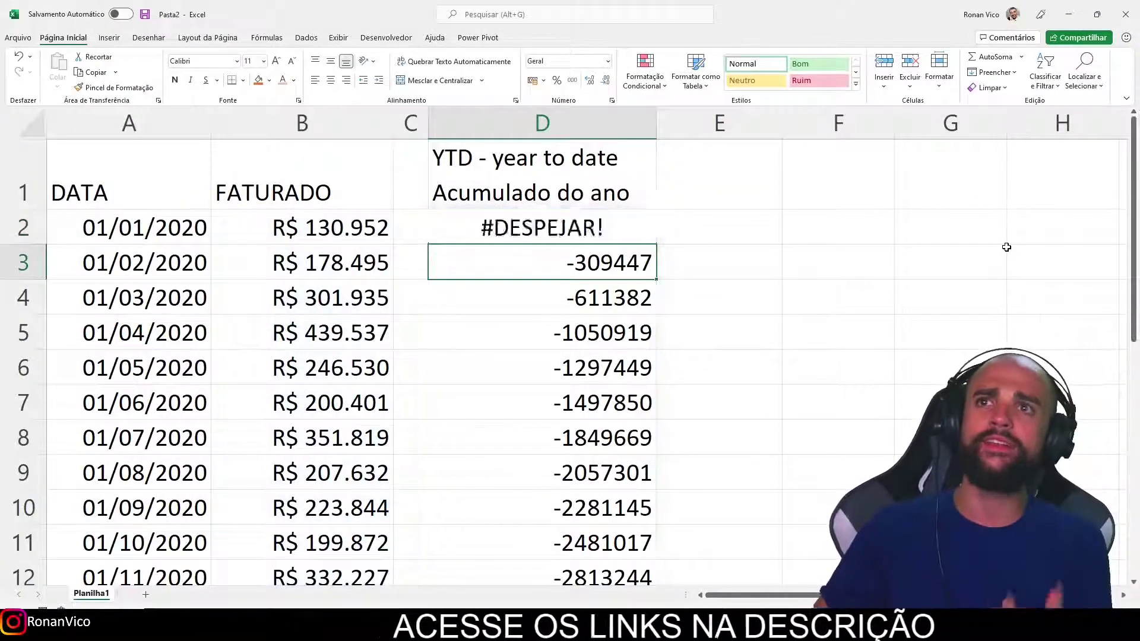
key(F2)
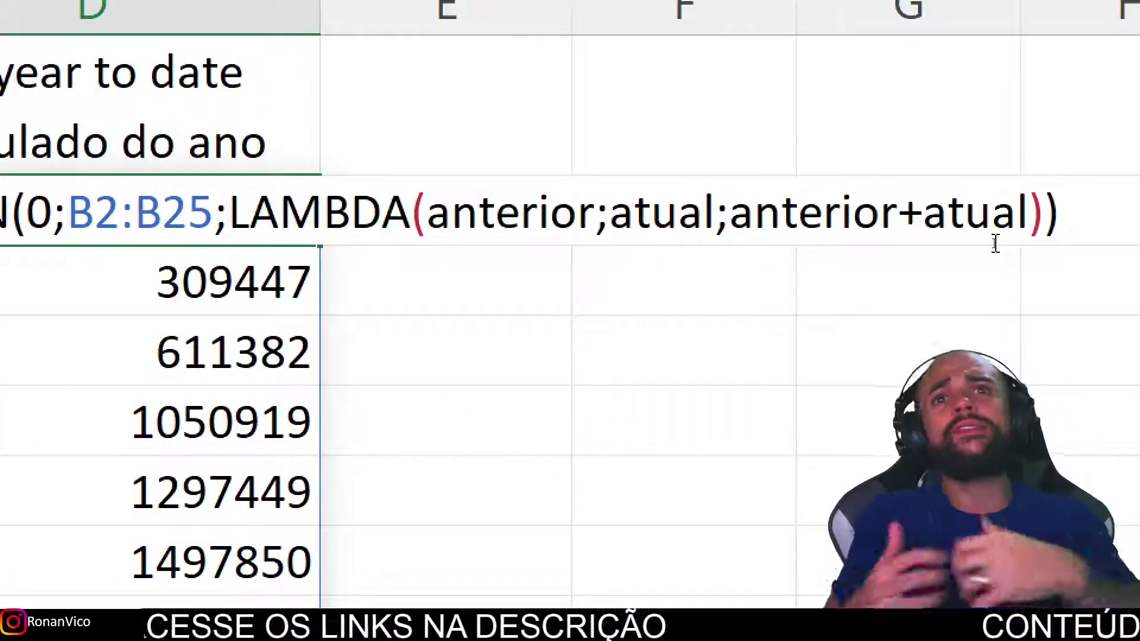
key(Escape)
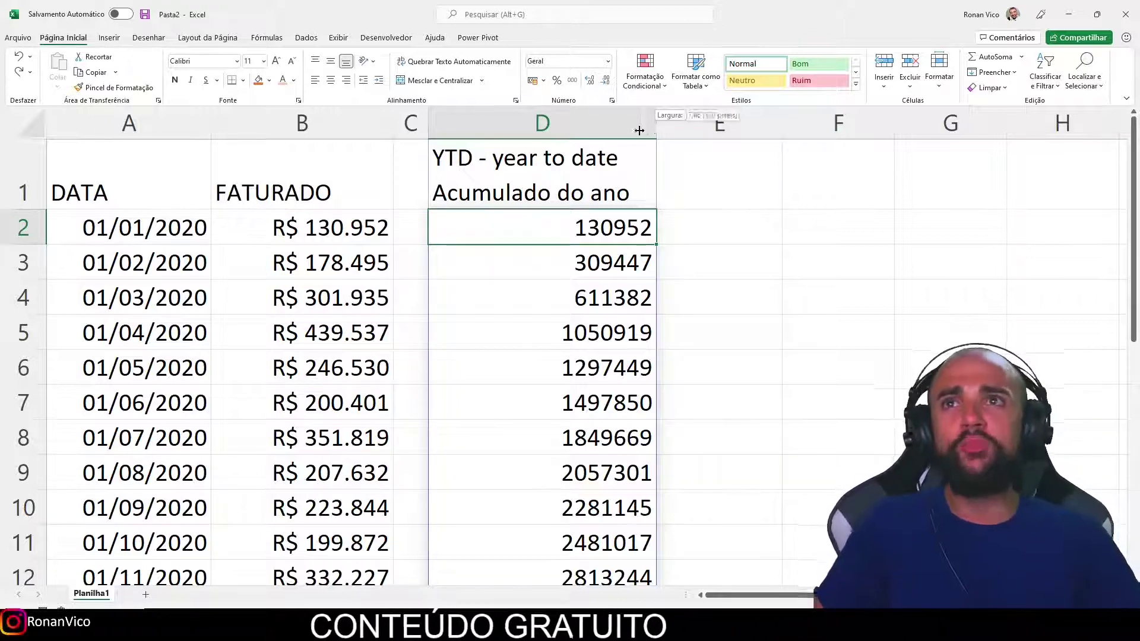
Fit column D's width to its contents and slightly narrow the empty column E
double_click(656, 125)
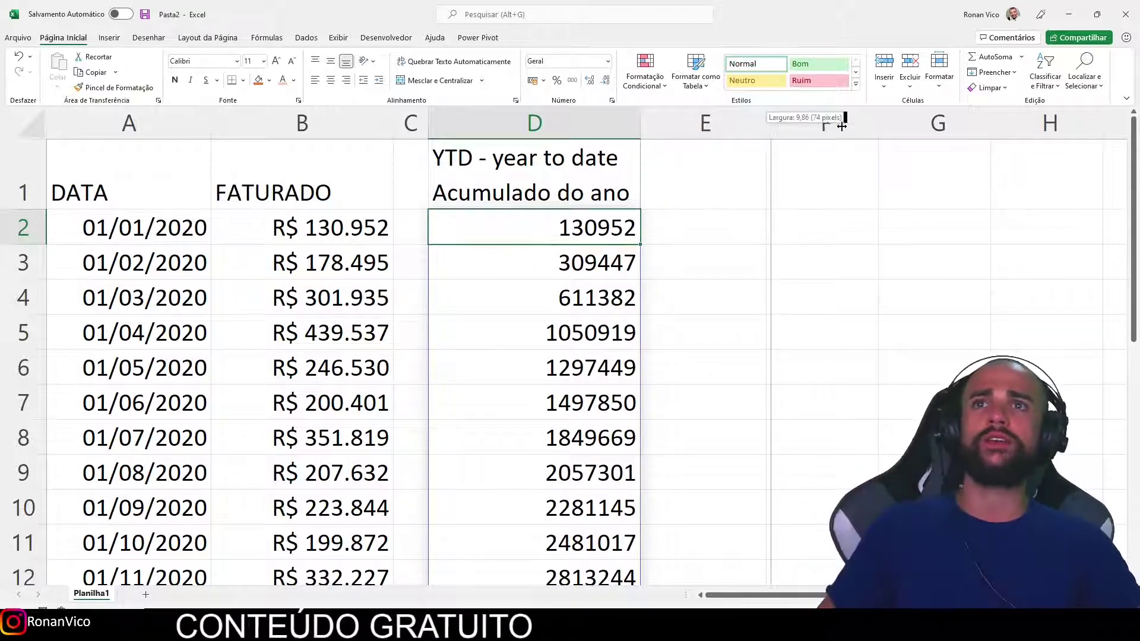
drag(842, 125, 841, 126)
click(786, 170)
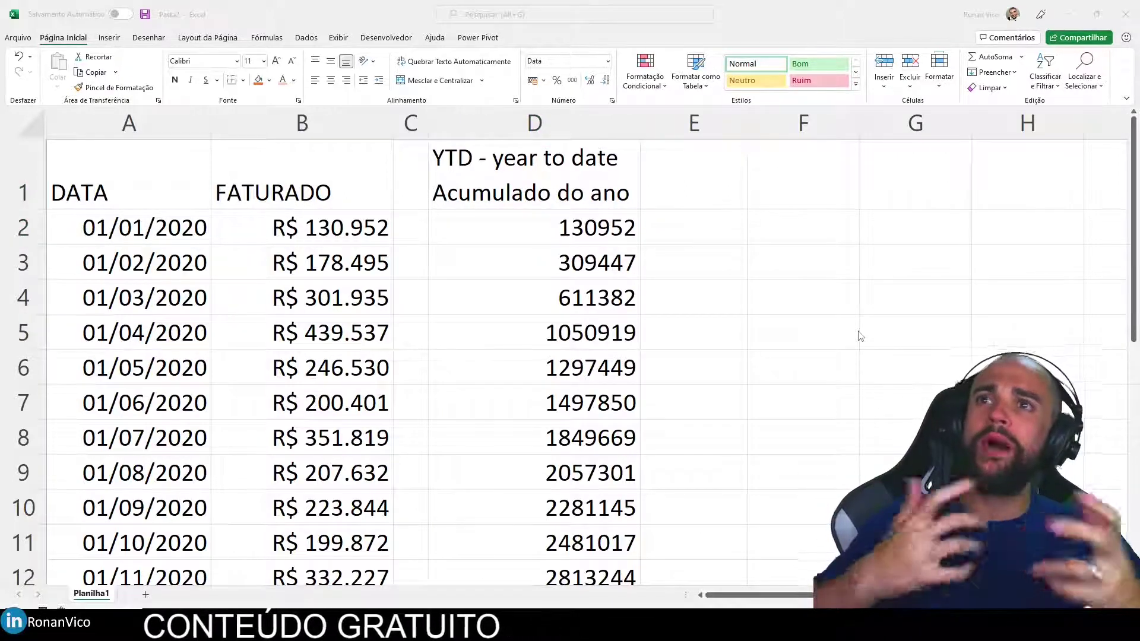
Examine the DATA column's March, June, September and December 2020 rows as quarter-end months
click(129, 298)
click(273, 234)
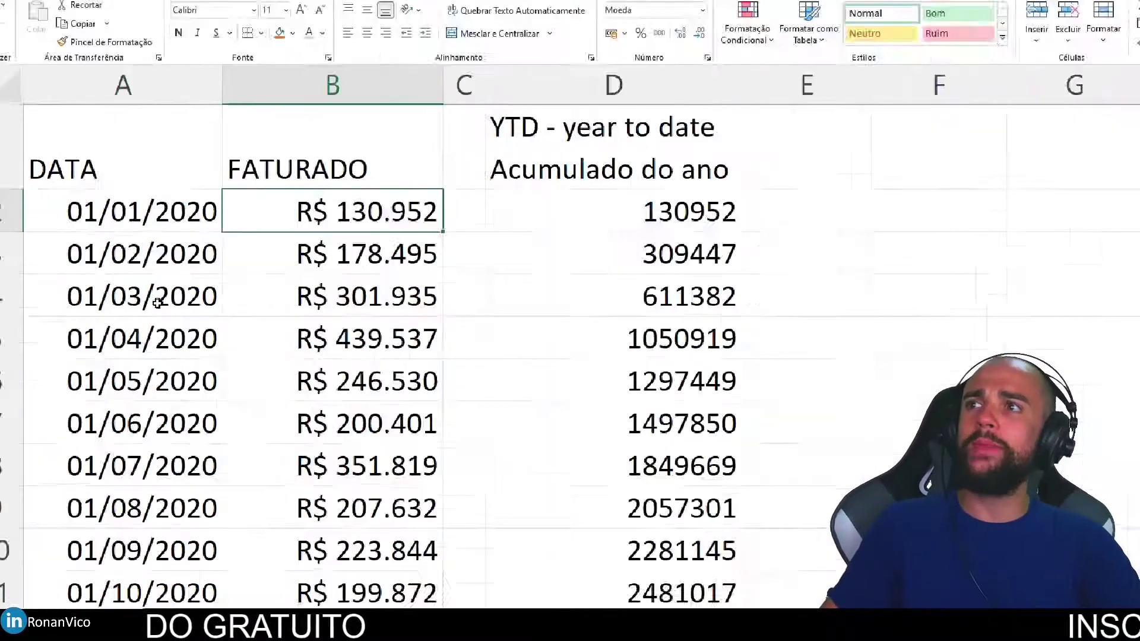
click(158, 303)
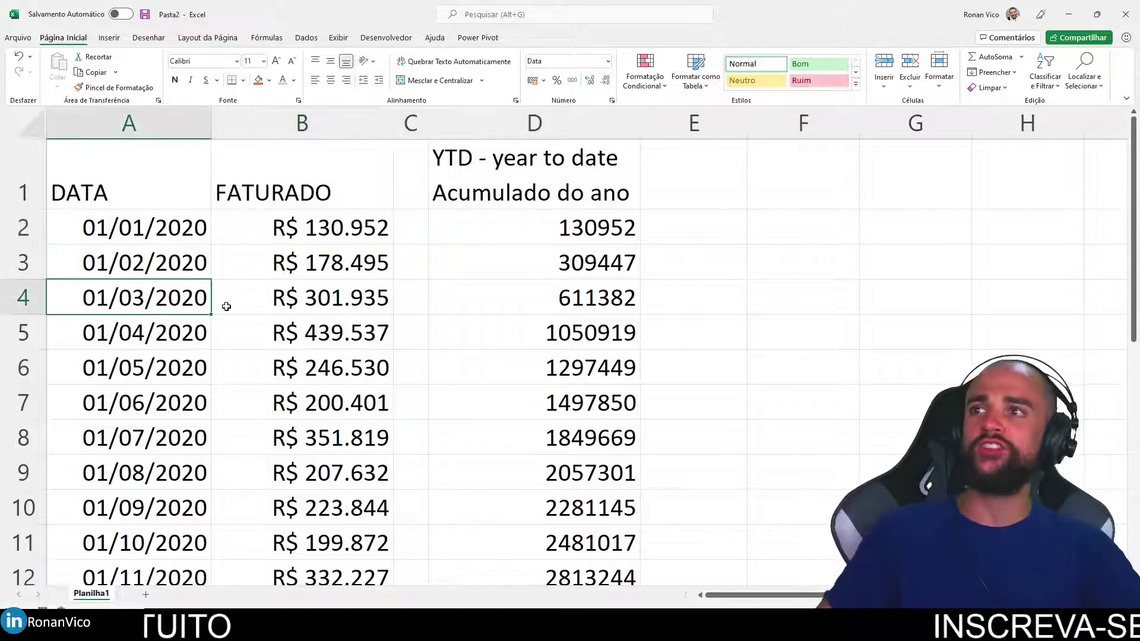
ctrl+click(169, 405)
scroll(172, 405, down, 3)
scroll(196, 386, up, 2)
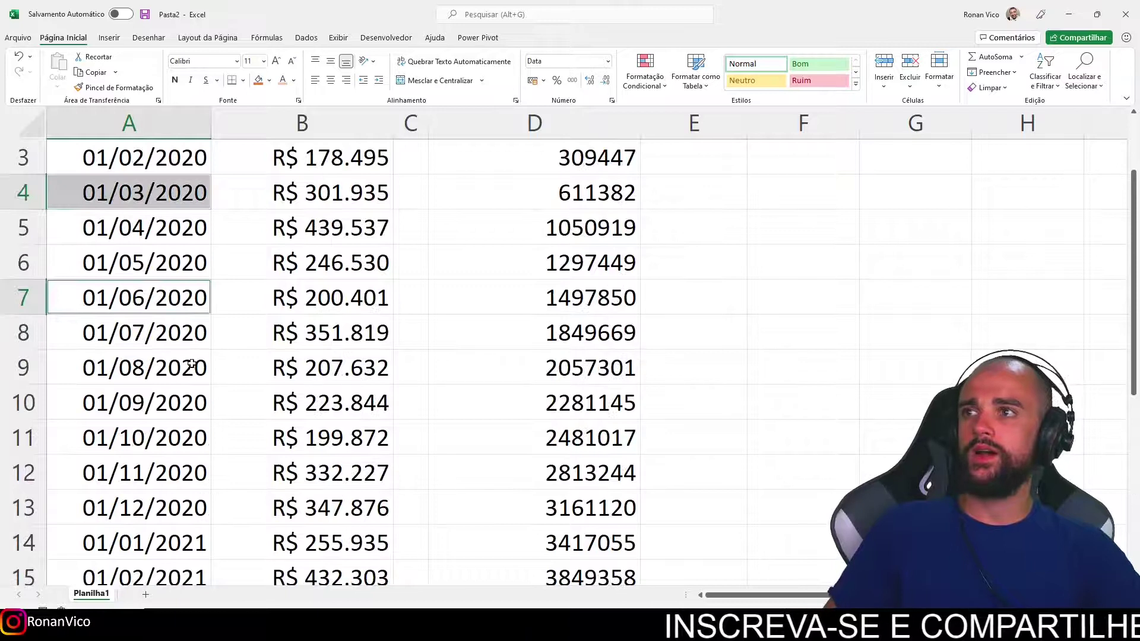
ctrl+click(178, 402)
scroll(184, 398, down, 1)
scroll(214, 356, up, 2)
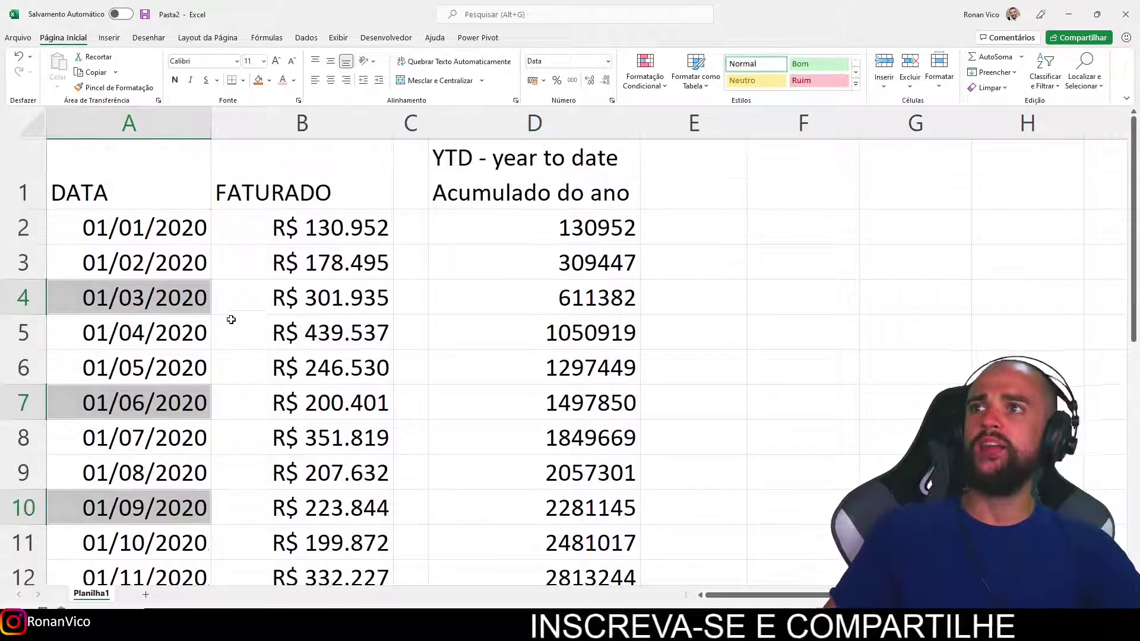
scroll(261, 237, down, 1)
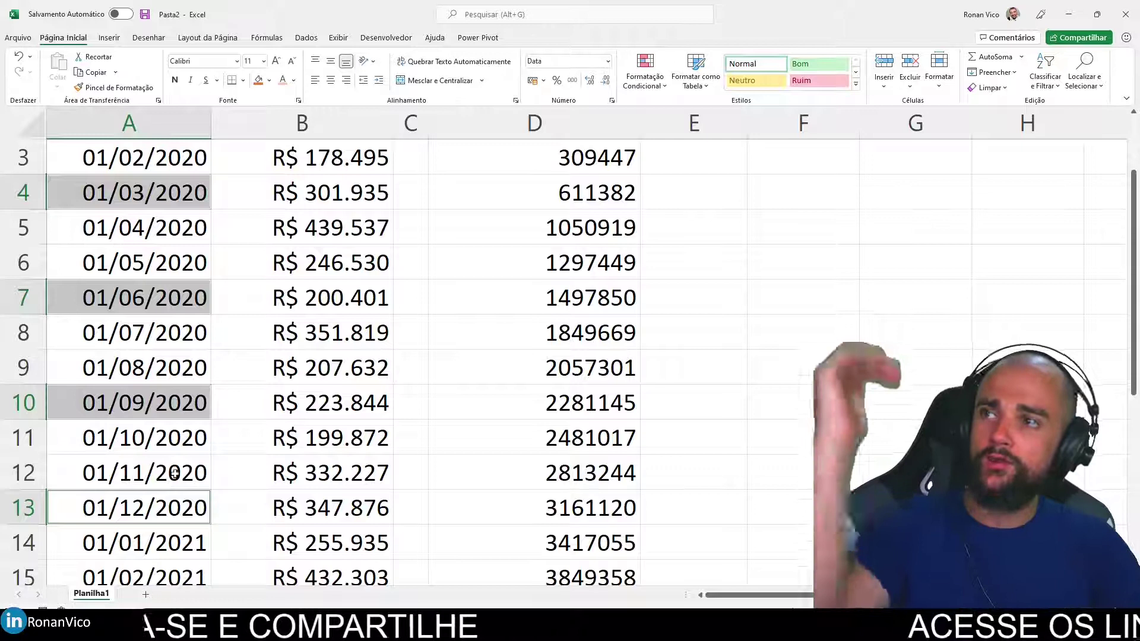
scroll(262, 511, up, 2)
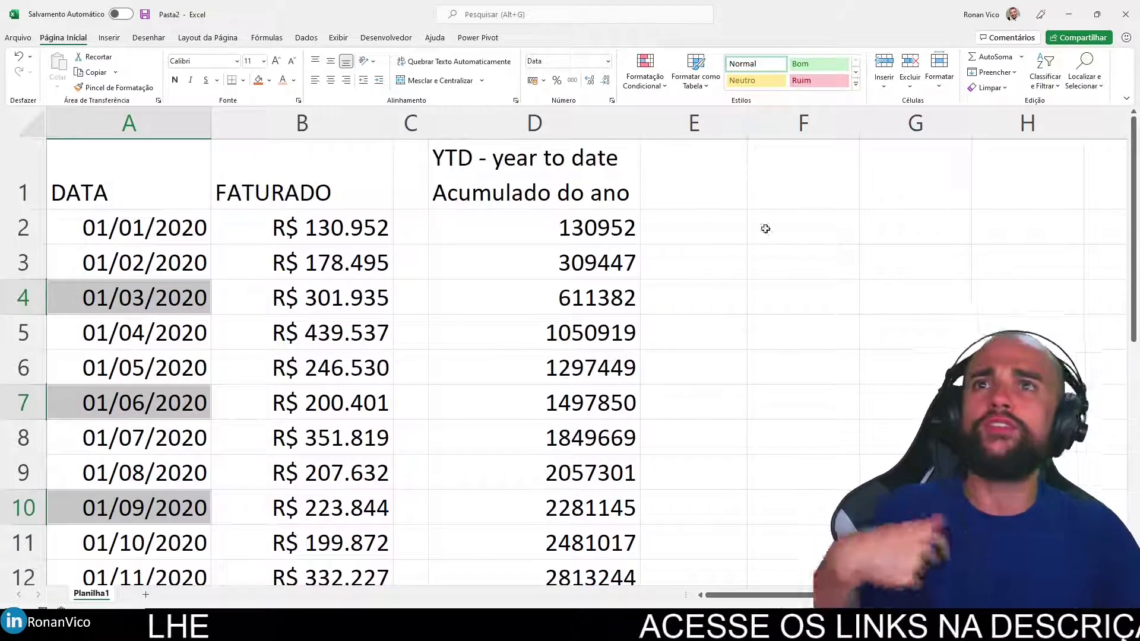
Narrow column E to a width of 2,14 and widen the empty column F
drag(746, 125, 675, 125)
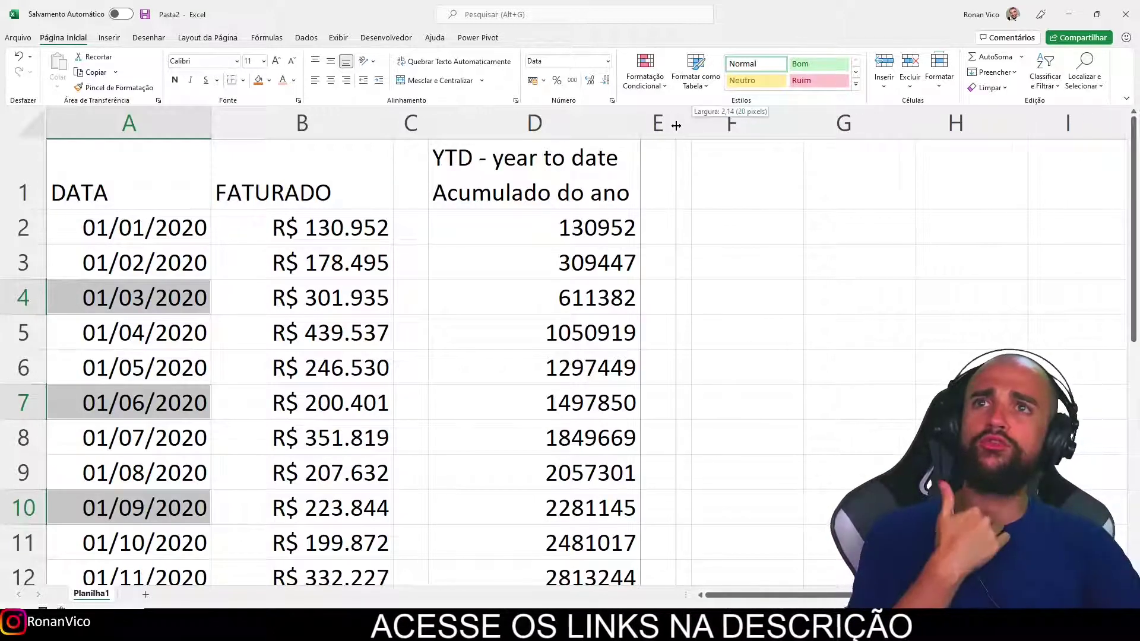
drag(900, 134, 900, 134)
click(799, 168)
Start a SCAN formula in F2 with initial value 0 and the FATURADO range B2:B25 as its array
click(733, 224)
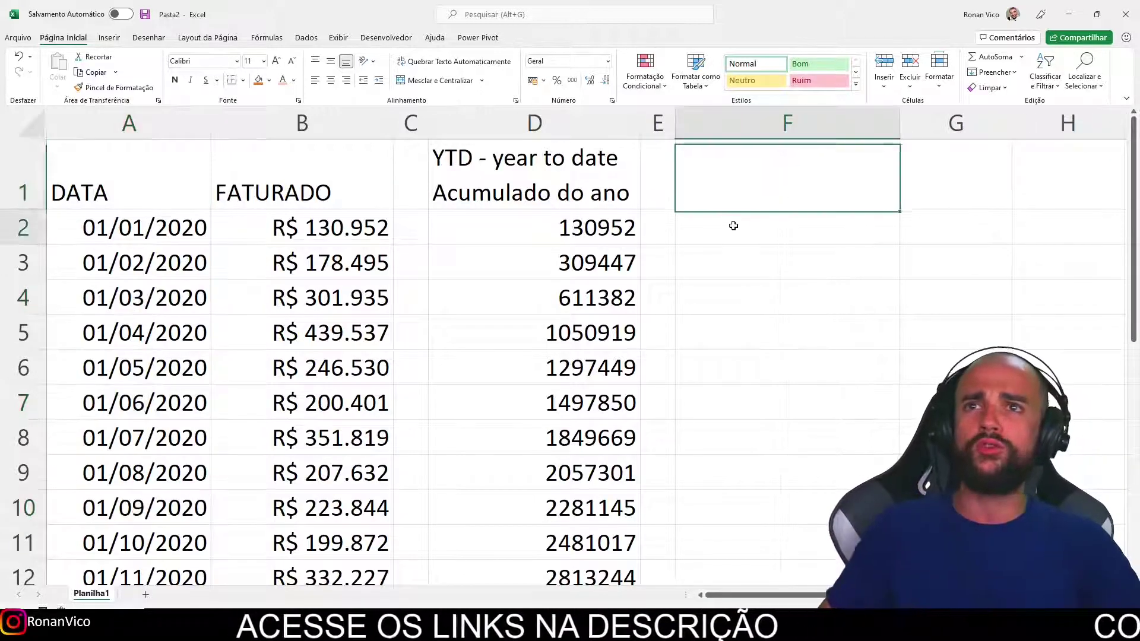
text(=scan)
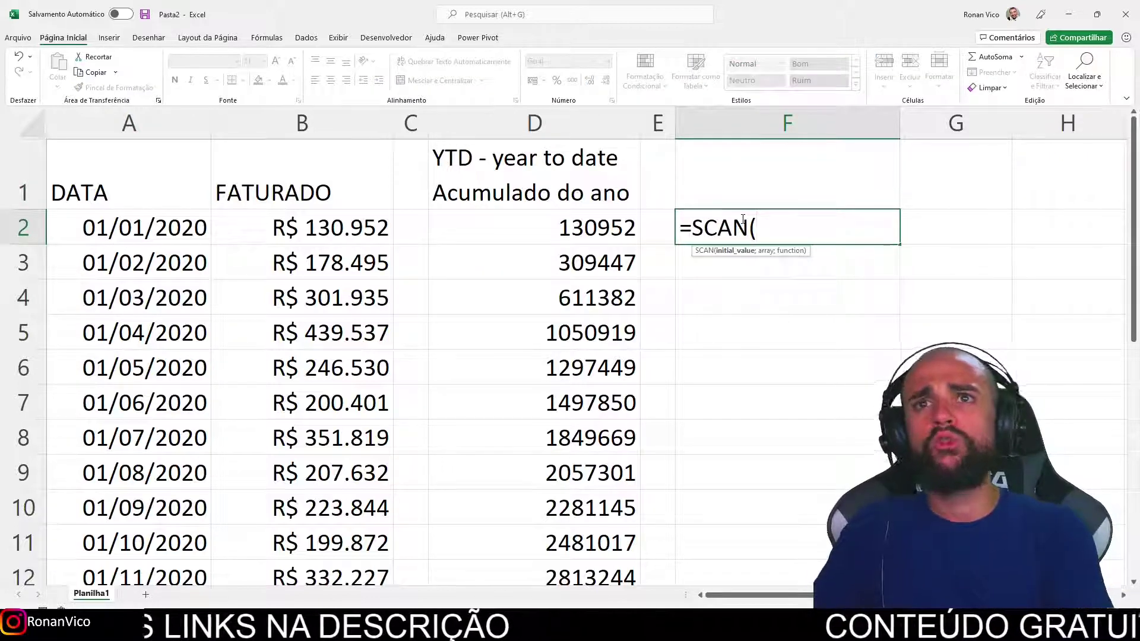
text(0;)
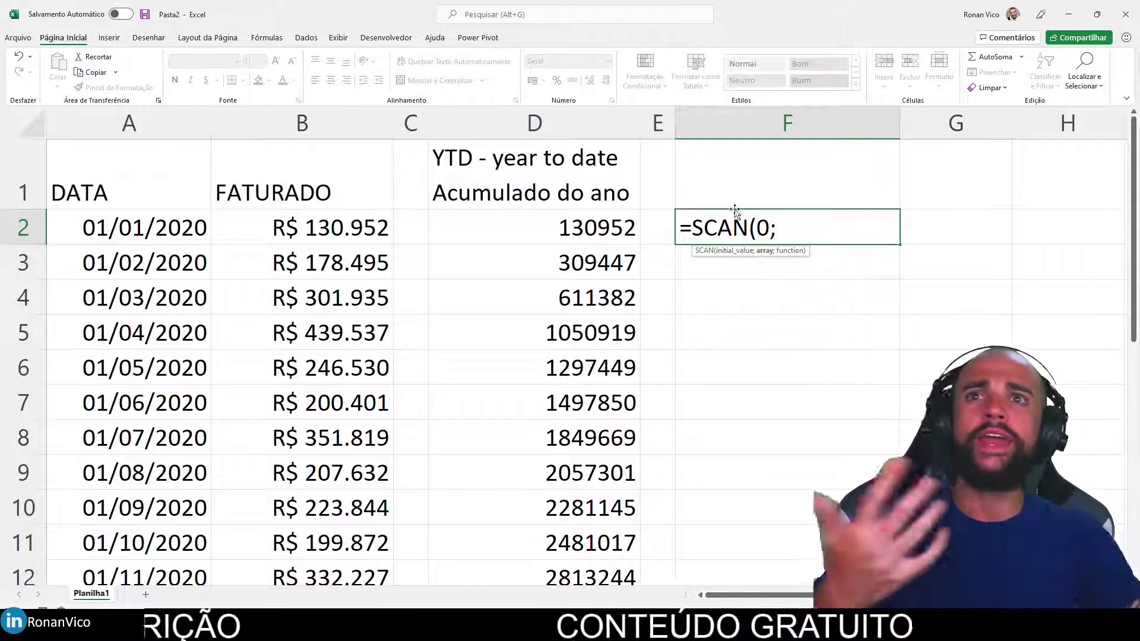
click(361, 230)
mouse_move(361, 230)
mouse_down()
mouse_move(361, 367)
mouse_move(358, 229)
mouse_up()
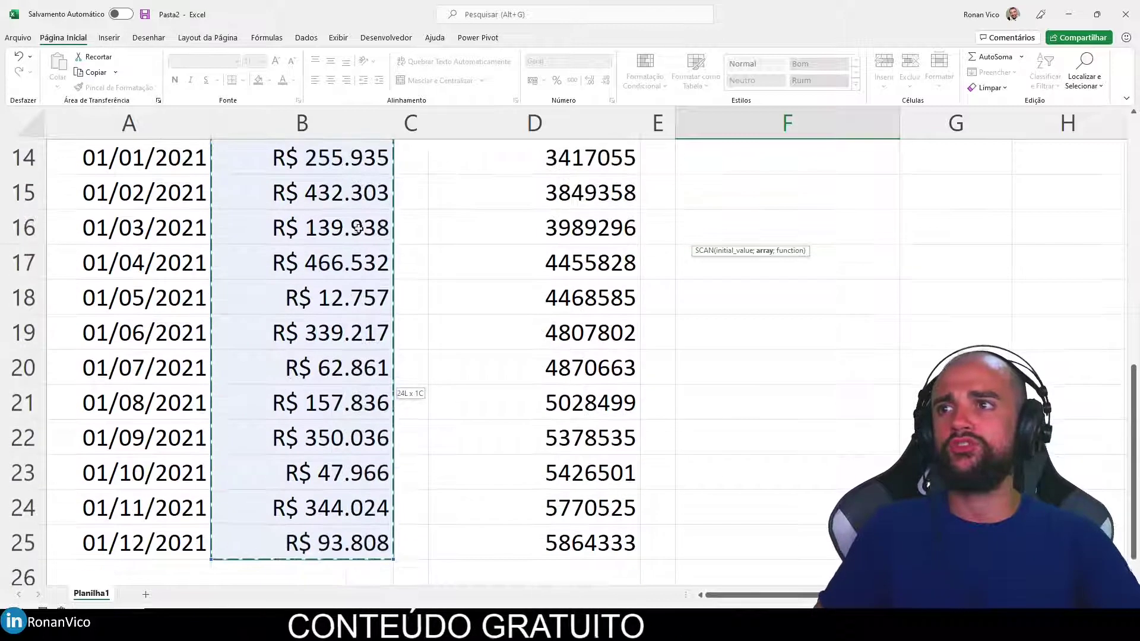
drag(390, 378, 392, 380)
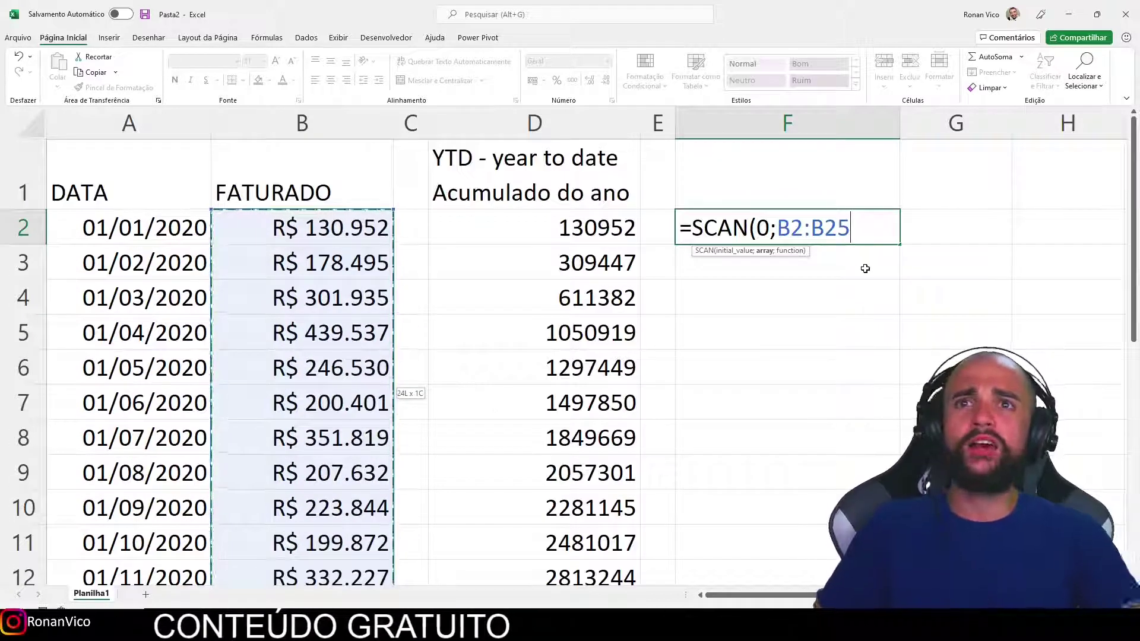
Add a LAMBDA to the F2 SCAN formula with the parameters anterior and atual
text(;La)
key(Tab)
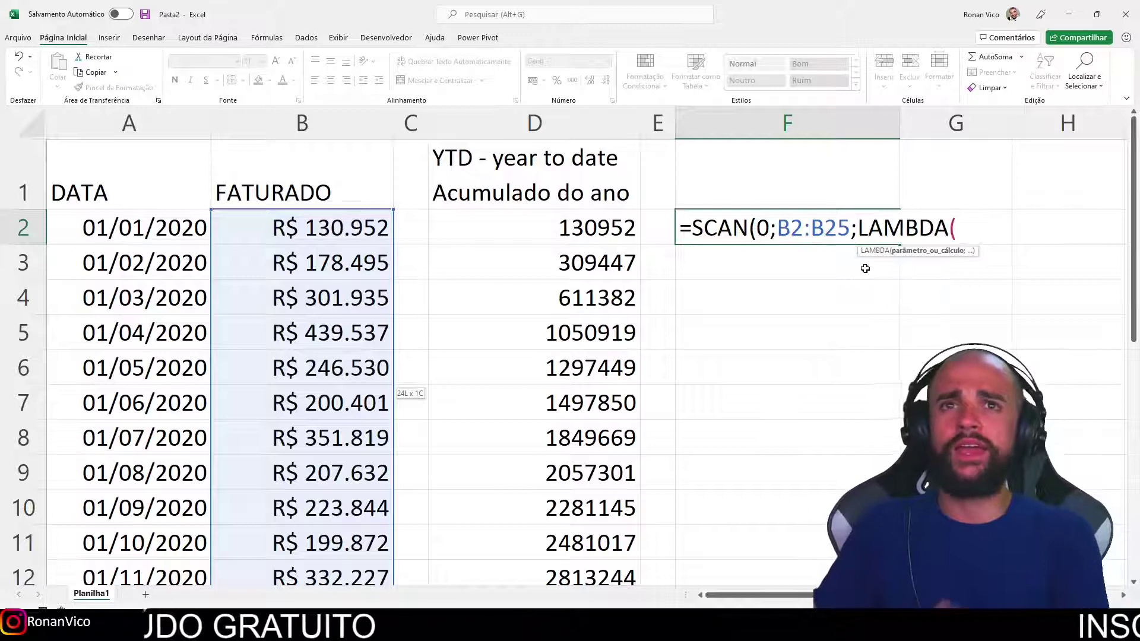
text(ante)
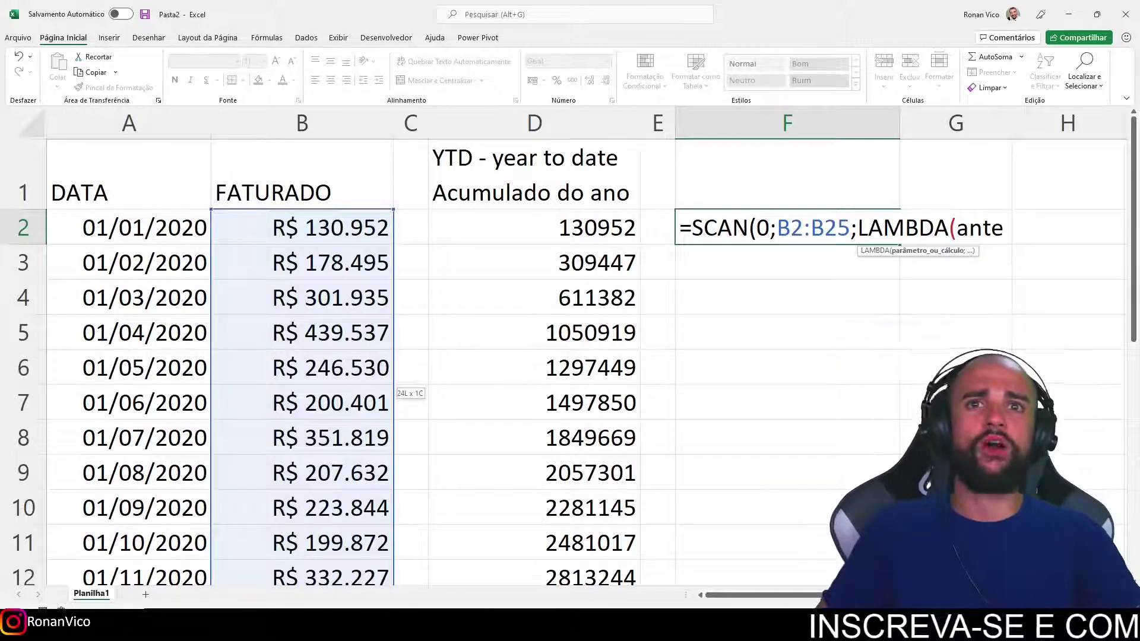
scroll(593, 356, right, 2)
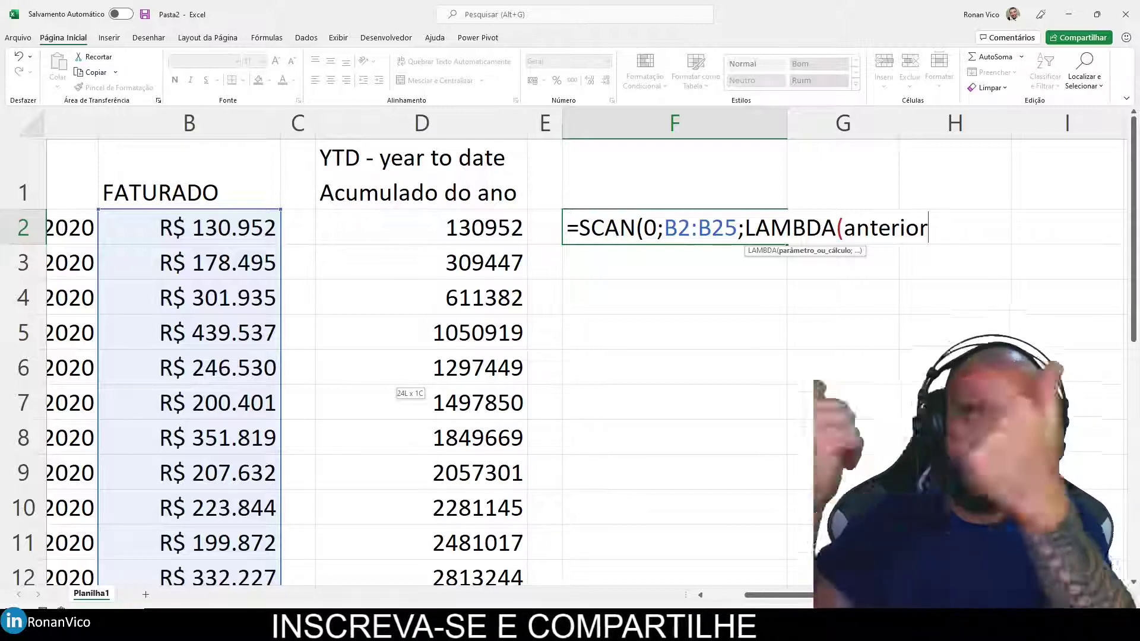
text(;atual;)
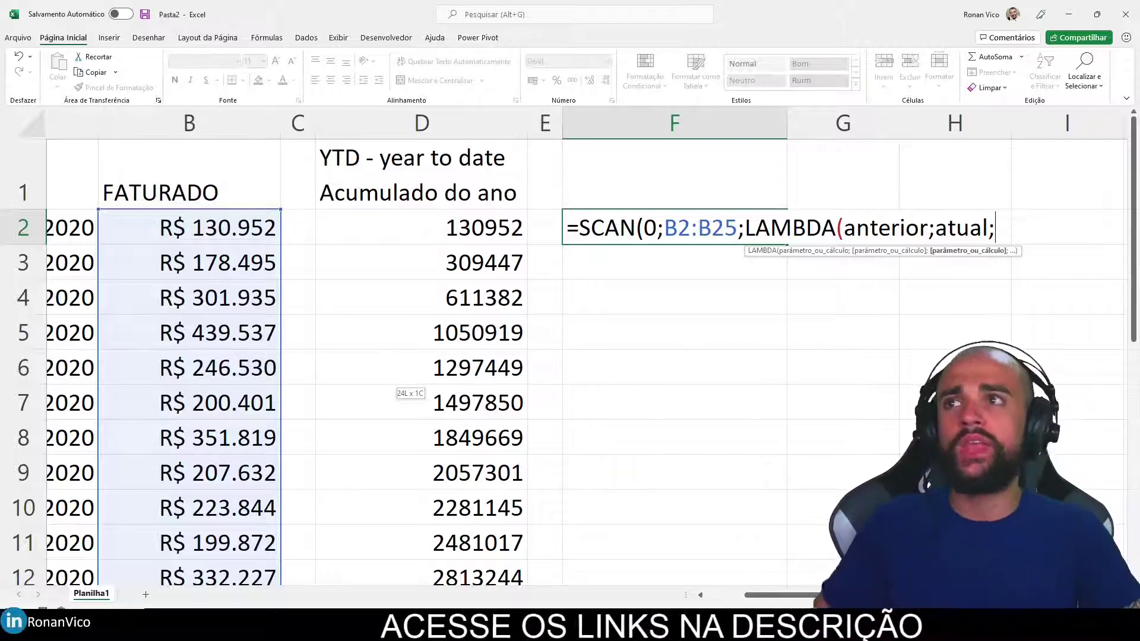
Complete the F2 formula with DESLOC(atual;;-1) as the LAMBDA calculation, accepting the proposed closing-parenthesis correction
drag(390, 214, 402, 224)
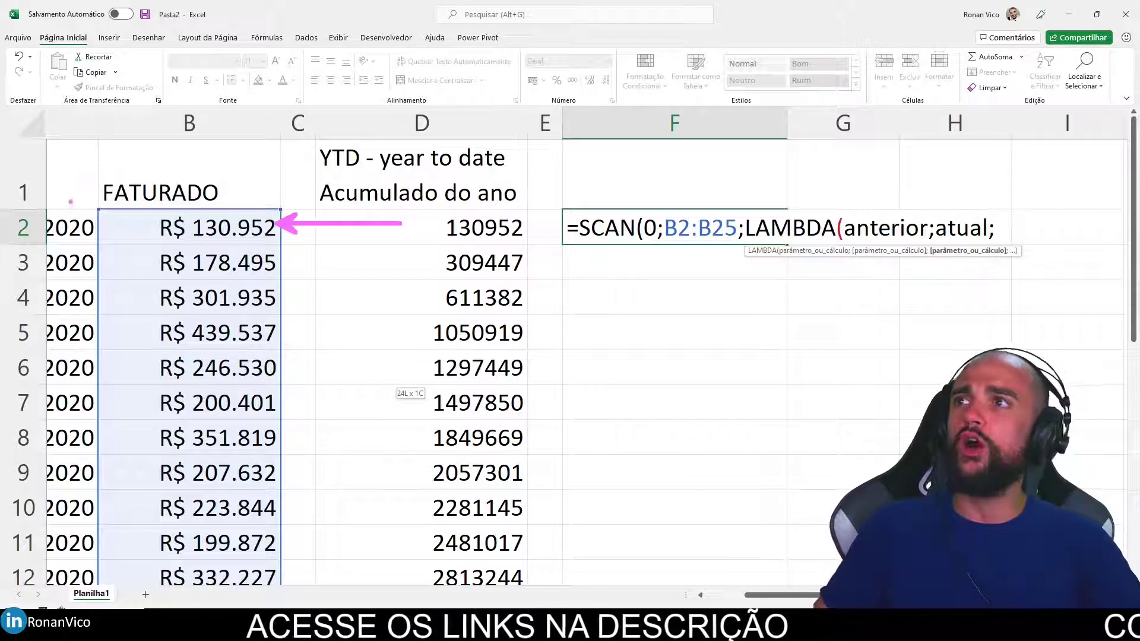
key(Escape)
text(desloc()
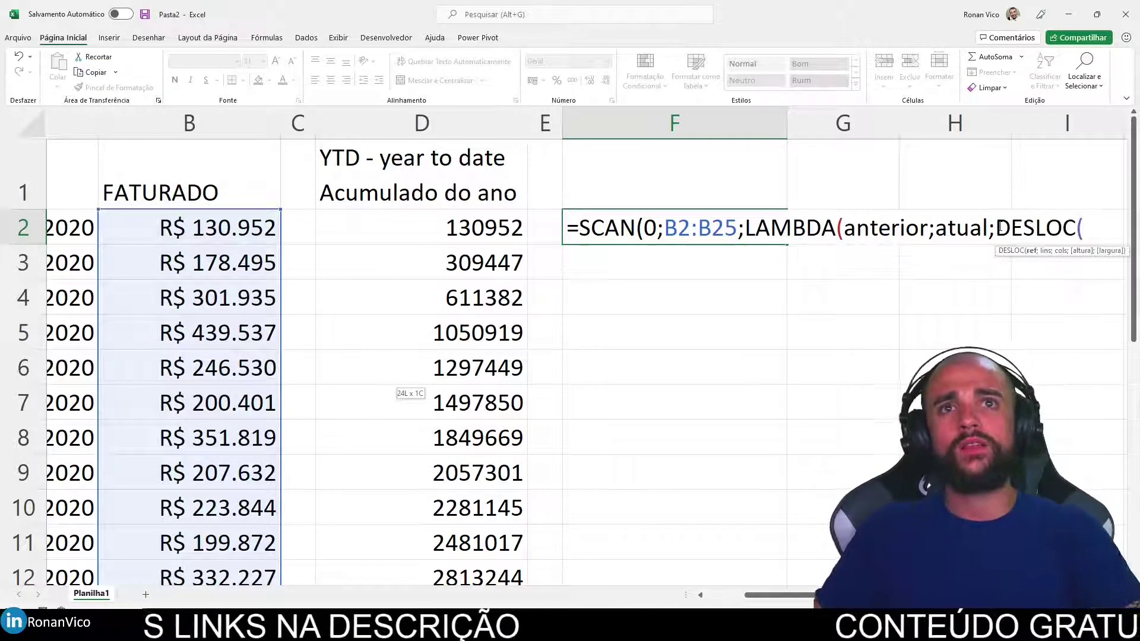
scroll(422, 363, right, 1)
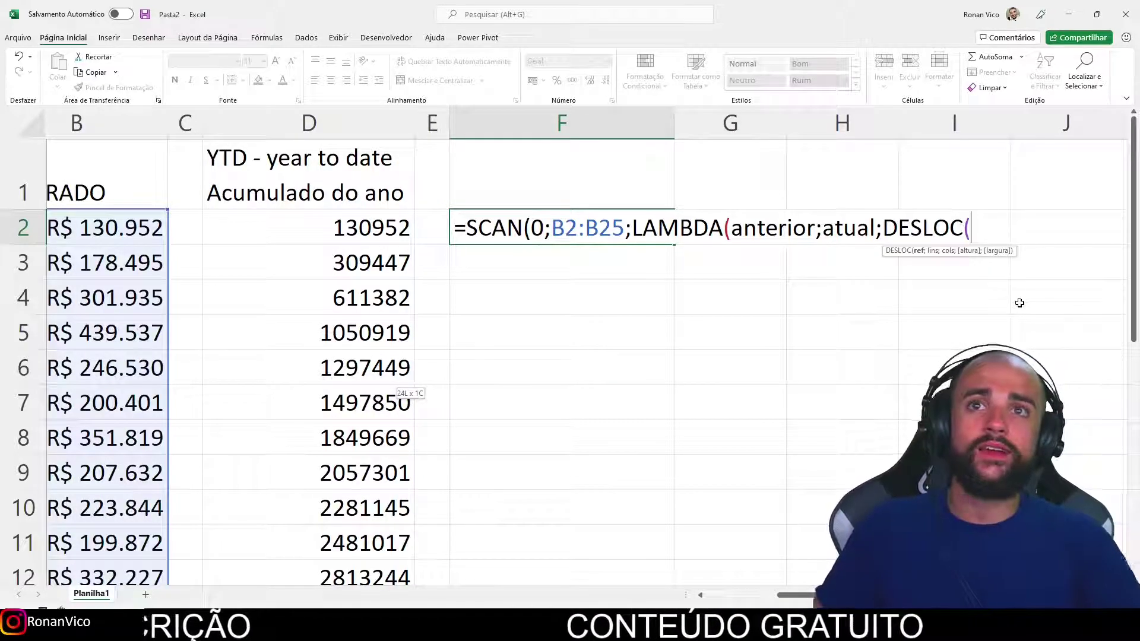
key(Escape)
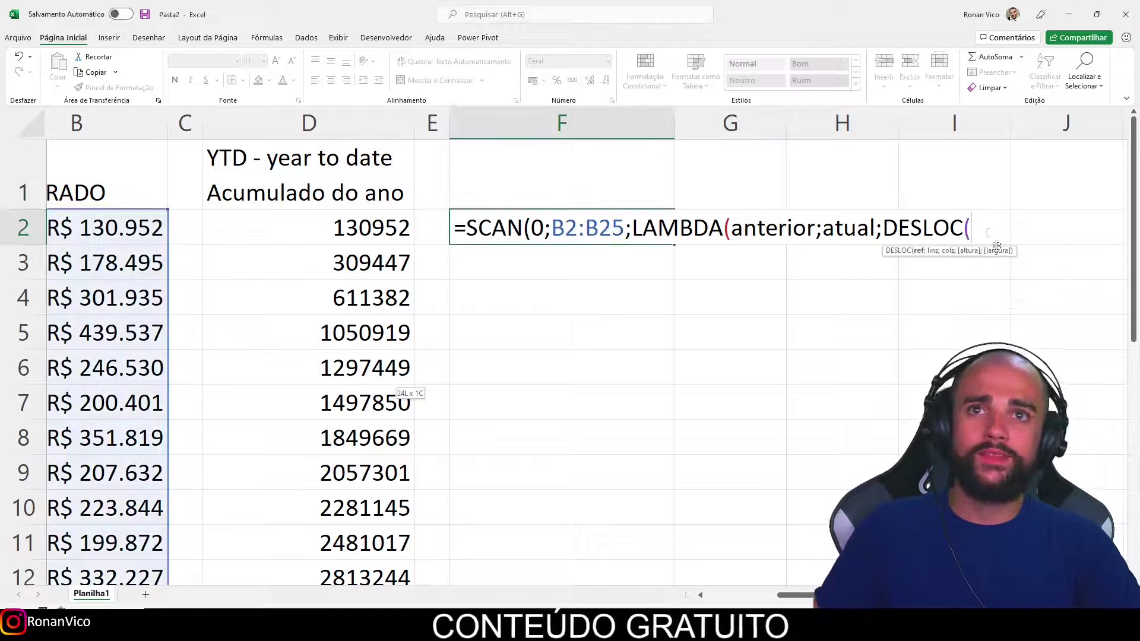
text(atual;;-1)
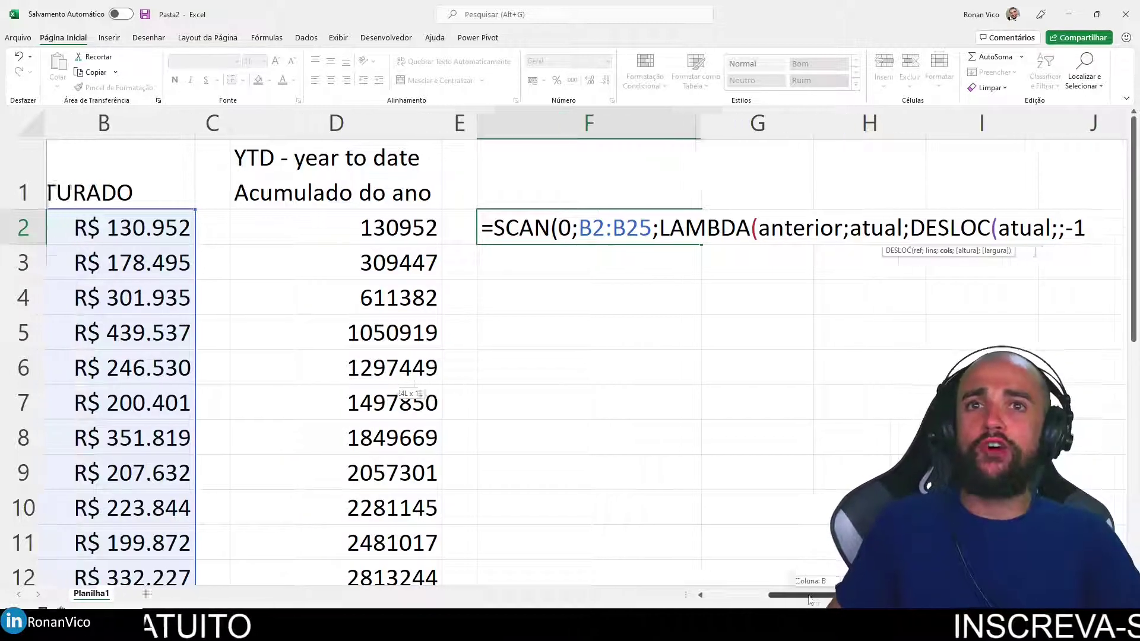
scroll(709, 475, left, 3)
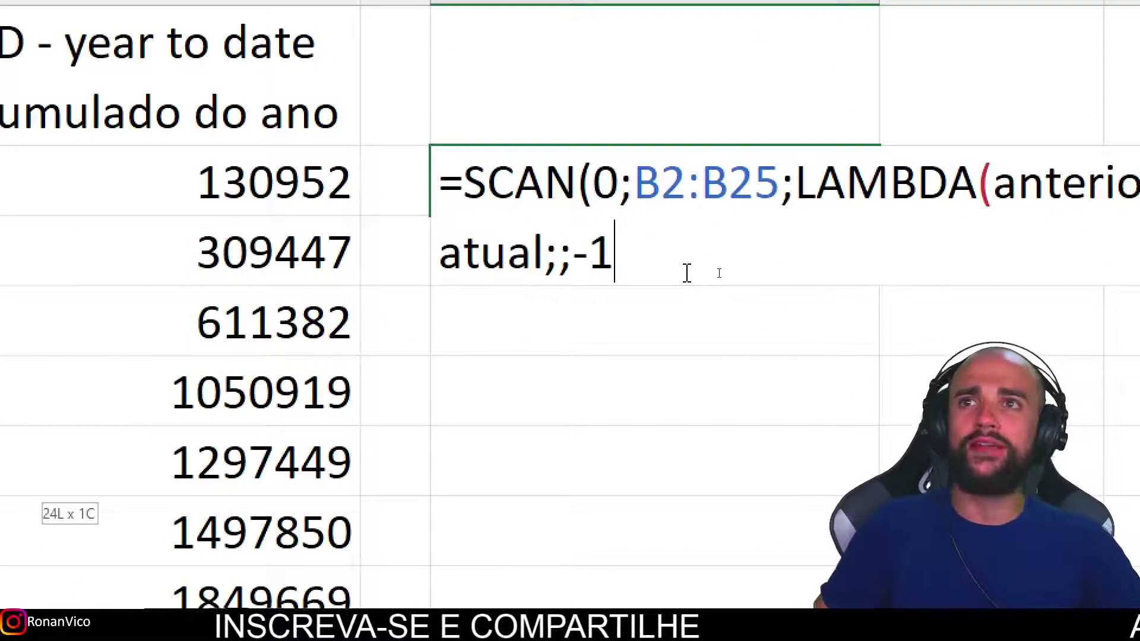
text()))
key(Return)
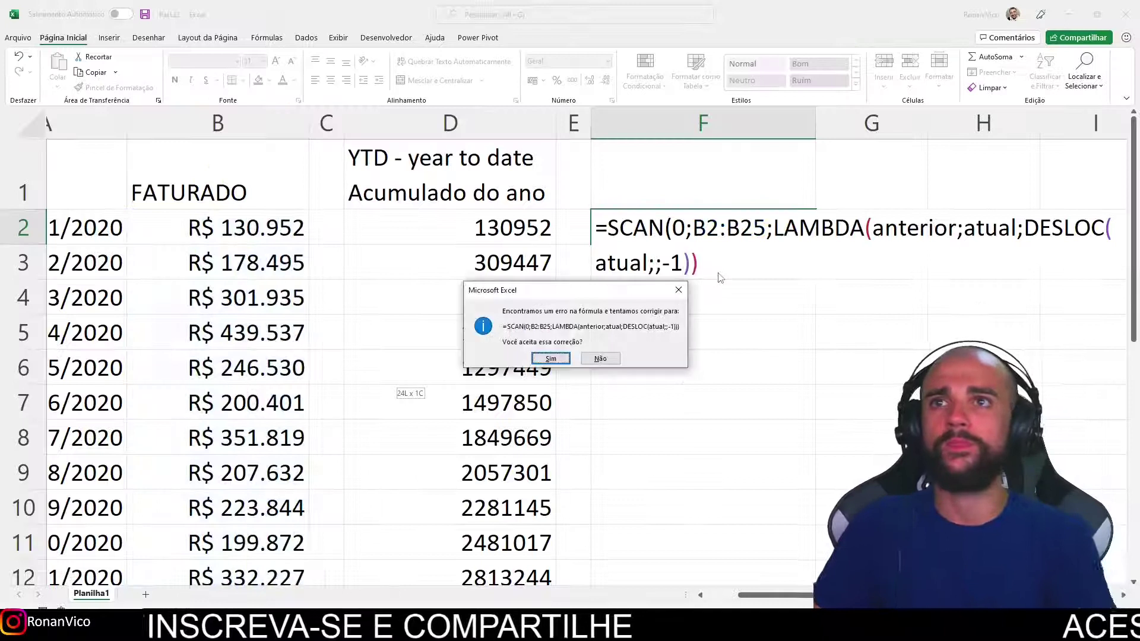
key(Return)
Format the whole of column F with the Data number category
click(742, 122)
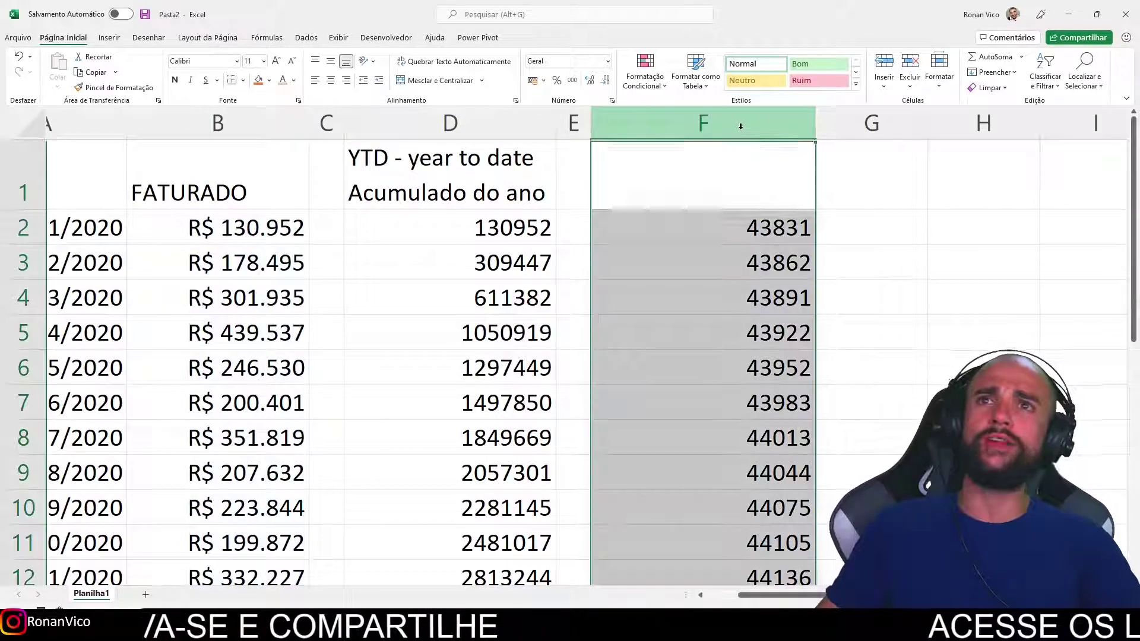
key(ctrl+1)
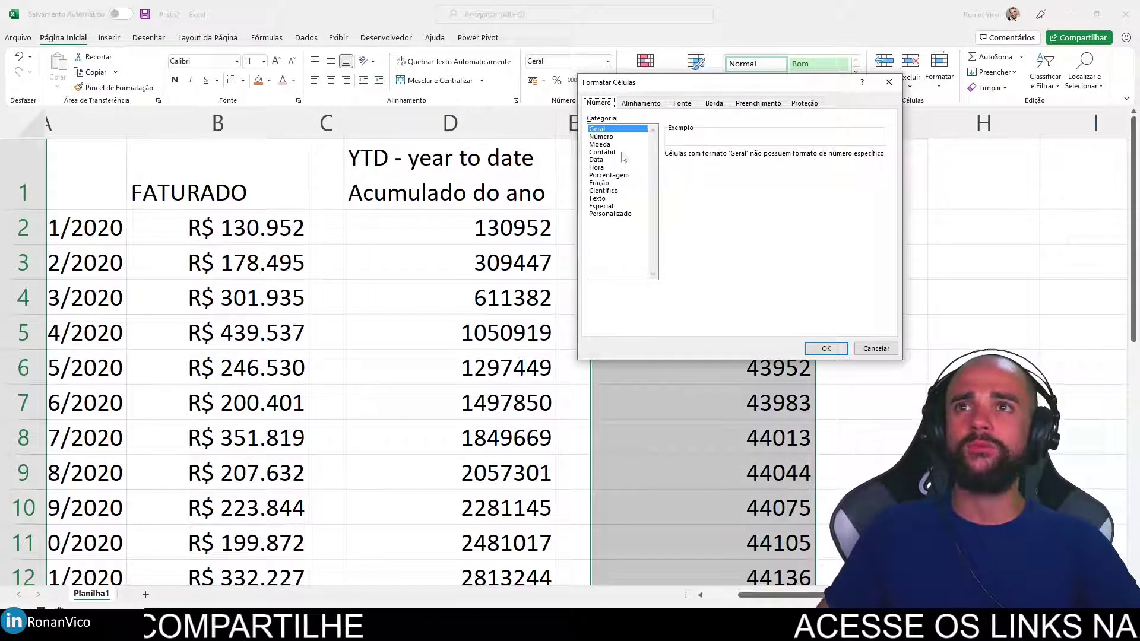
click(619, 161)
click(826, 349)
click(893, 311)
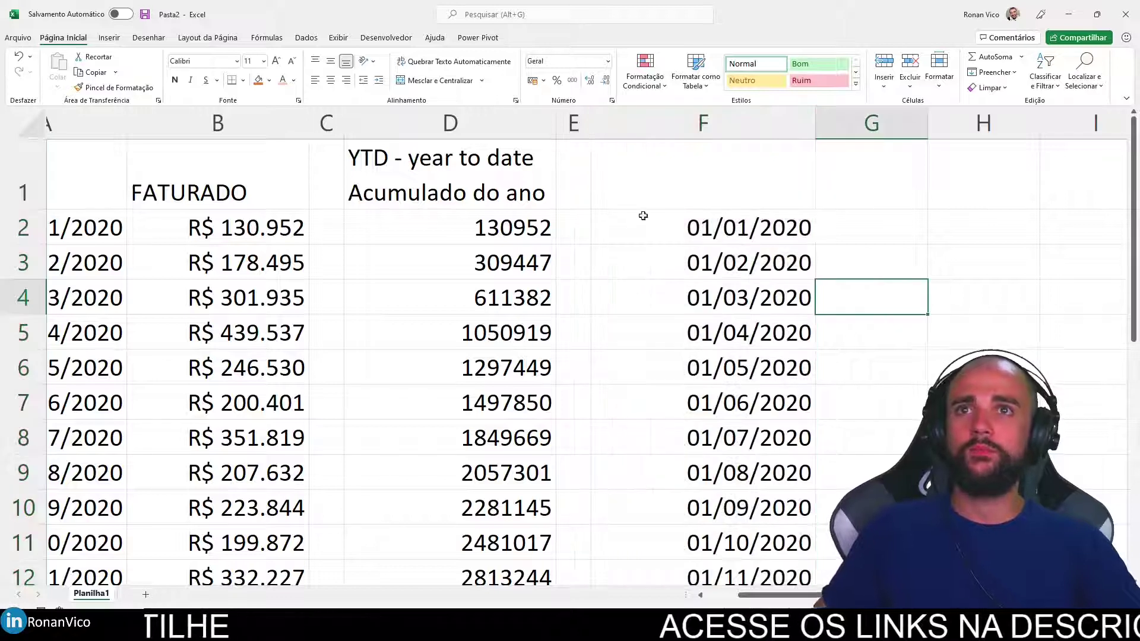
Wrap DESLOC(atual;;-1) in the F2 formula in the MÊS function
click(714, 234)
key(F2)
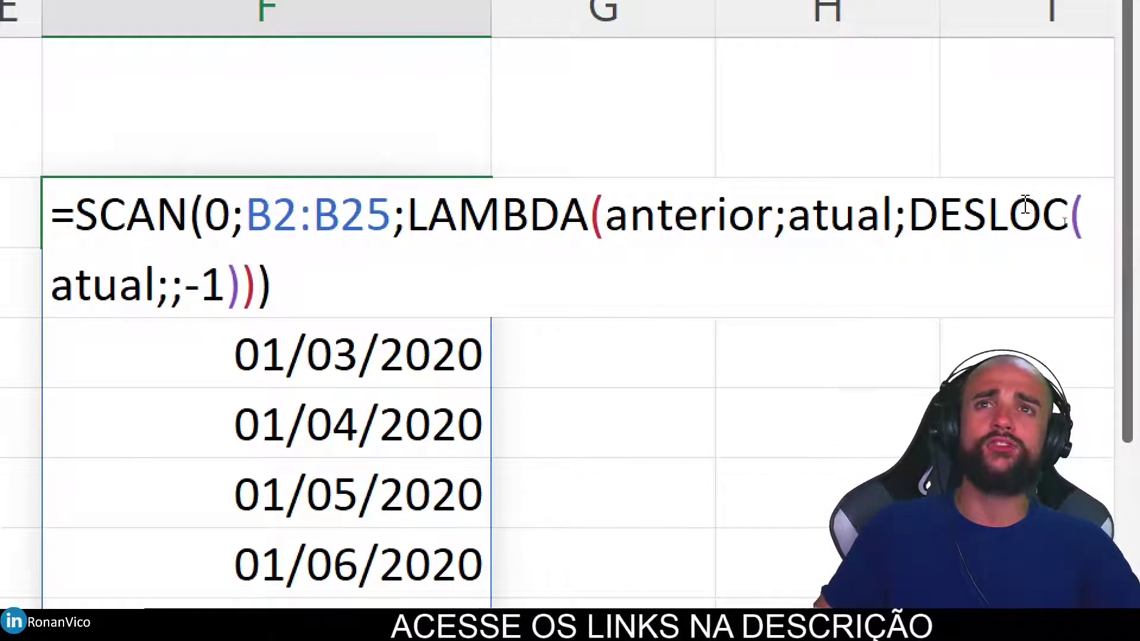
drag(908, 216, 241, 285)
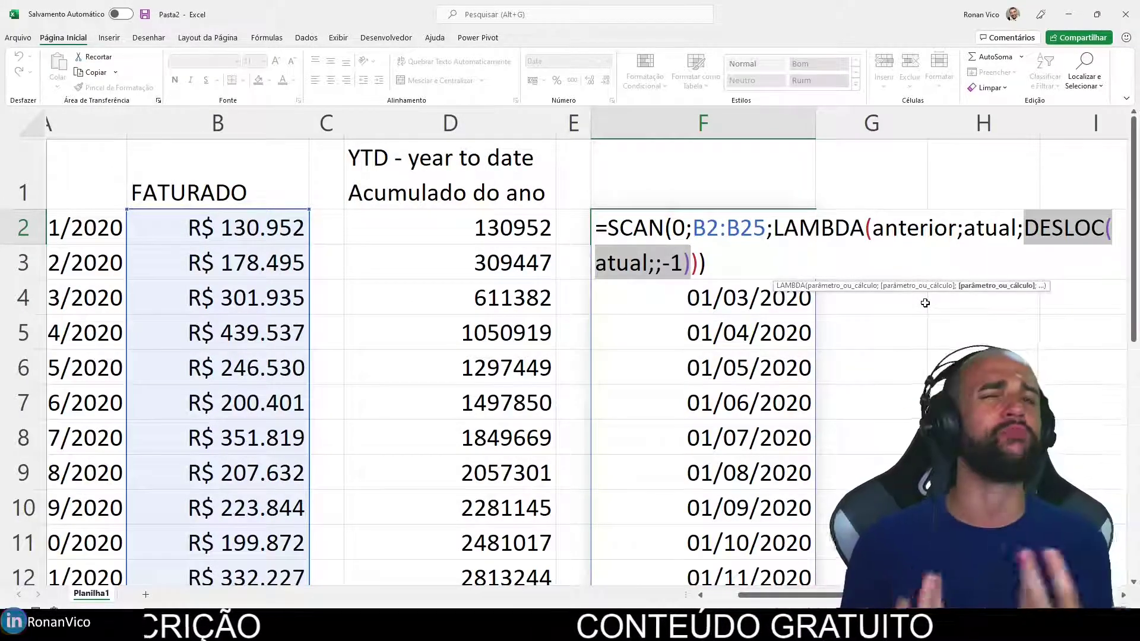
key(ctrl+2)
drag(972, 248, 1032, 253)
mouse_move(185, 248)
mouse_down()
mouse_move(318, 206)
mouse_move(201, 260)
mouse_up()
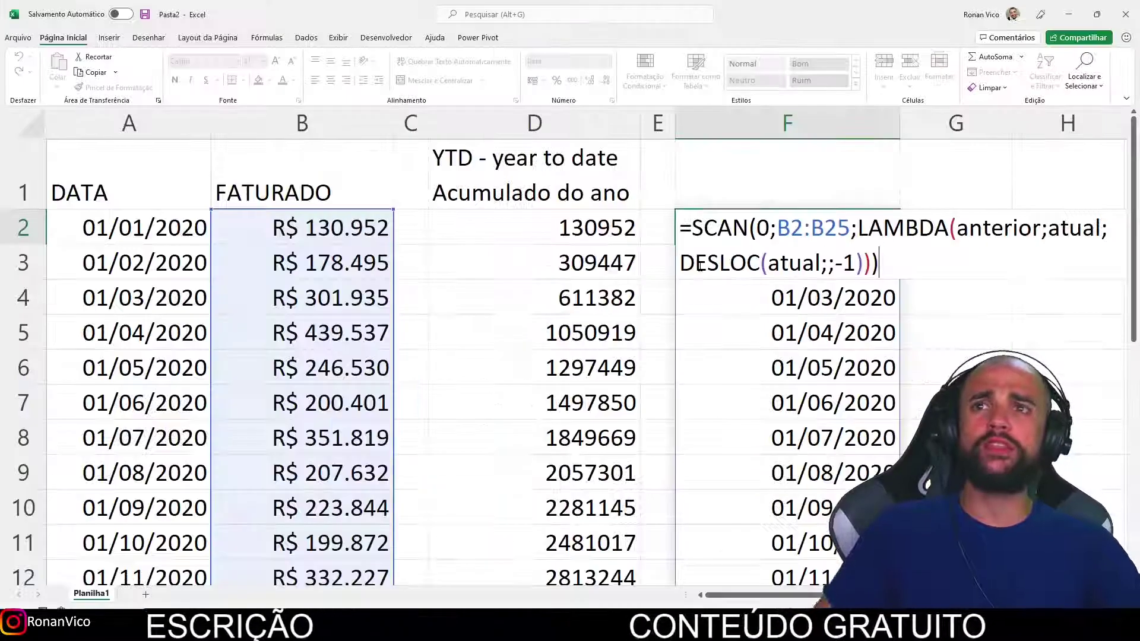
click(683, 265)
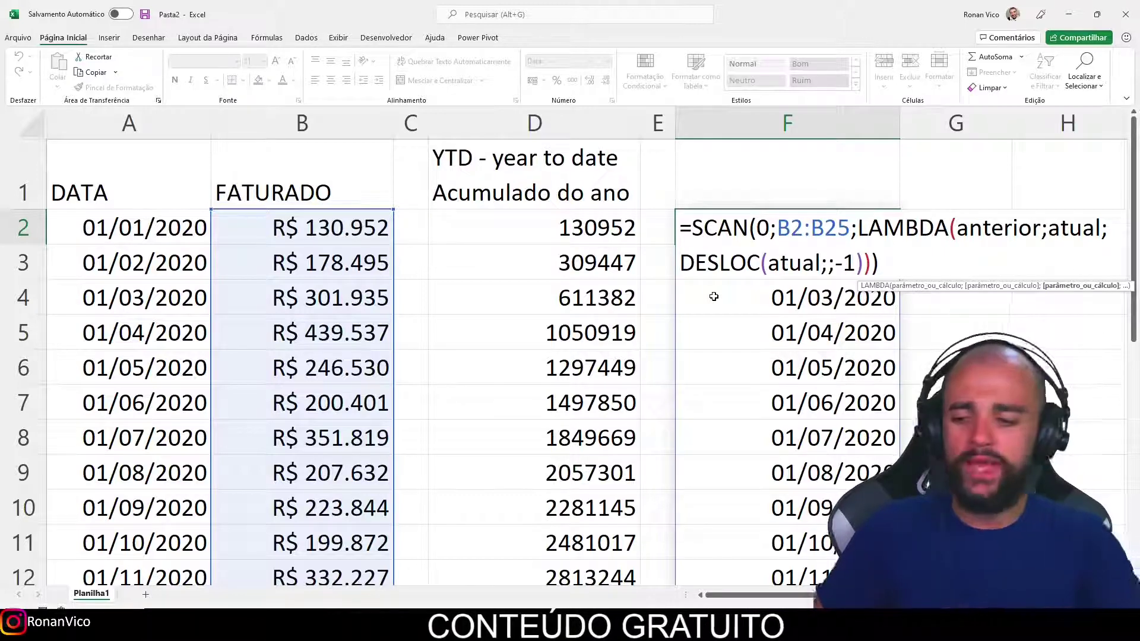
text(MÊS)
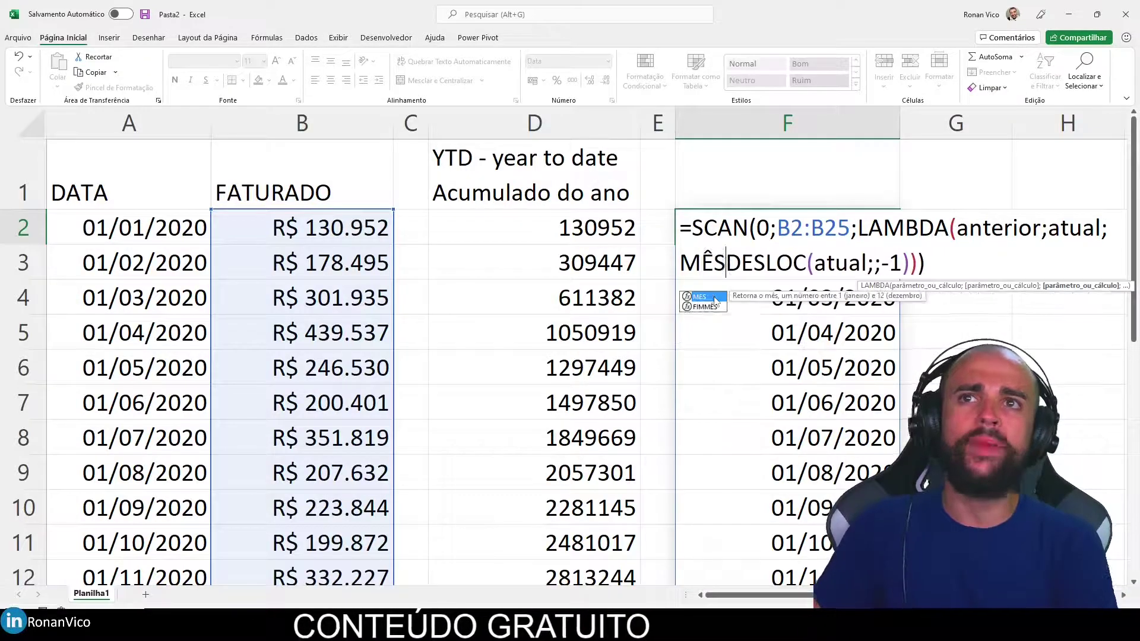
text(()
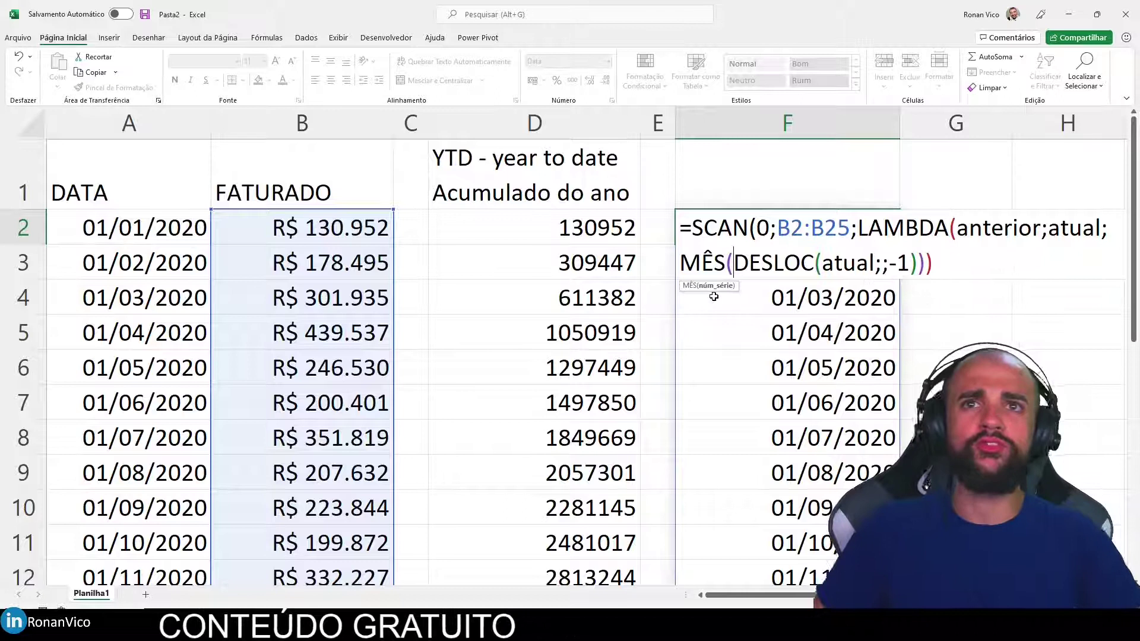
click(919, 261)
text())
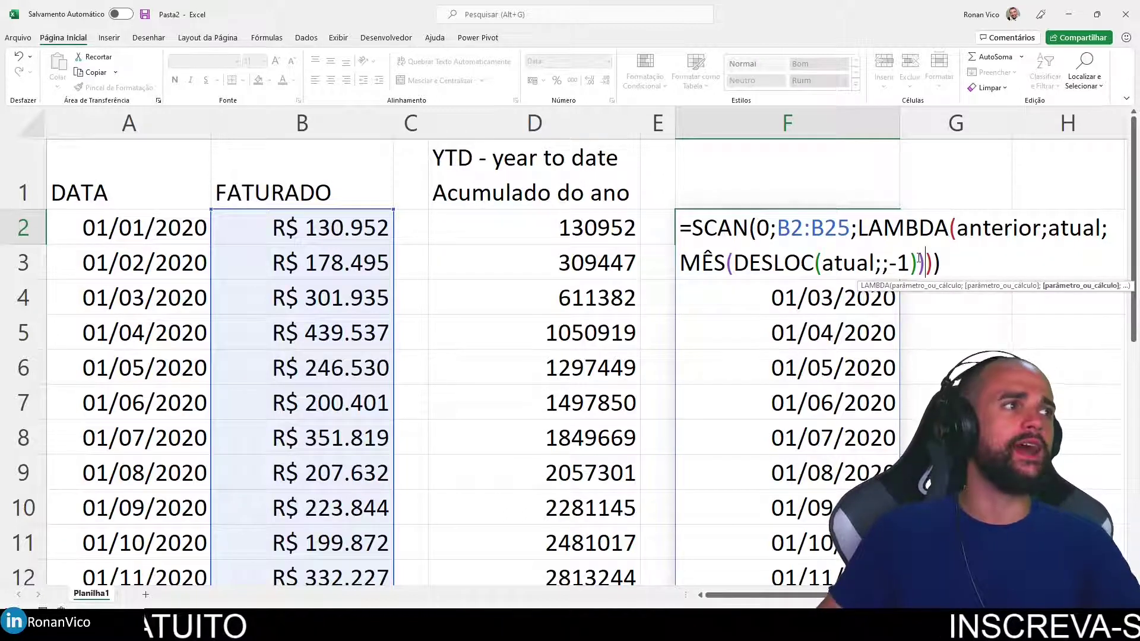
Confirm the MÊS formula in F2 and format its column F results with the Número category
key(Return)
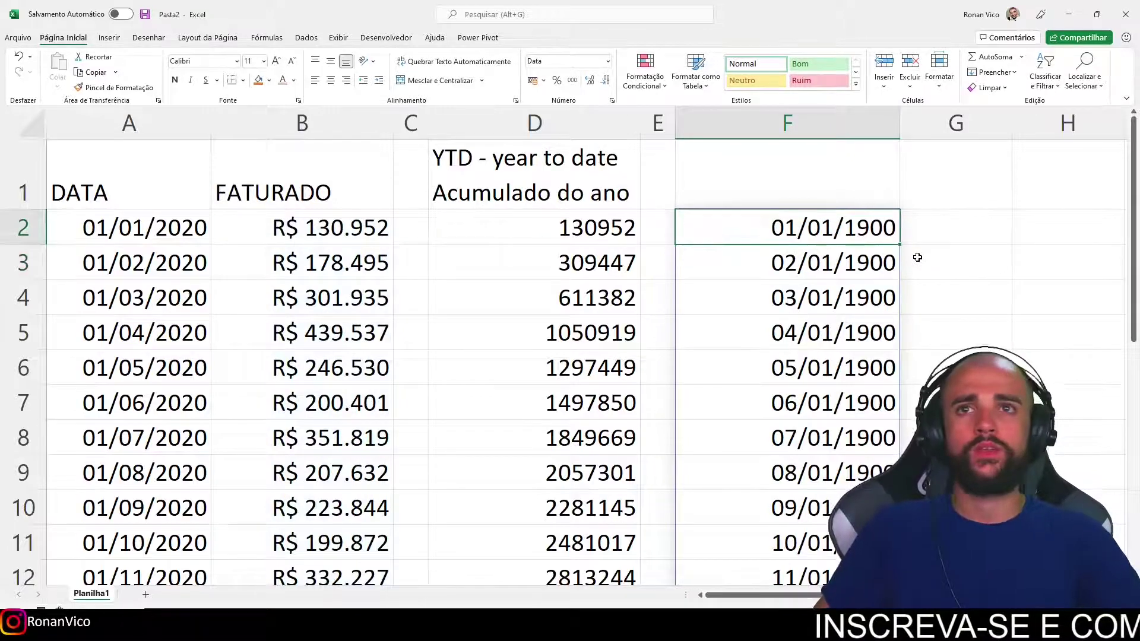
key(ctrl+shift+Down)
scroll(917, 262, up, 5)
click(825, 126)
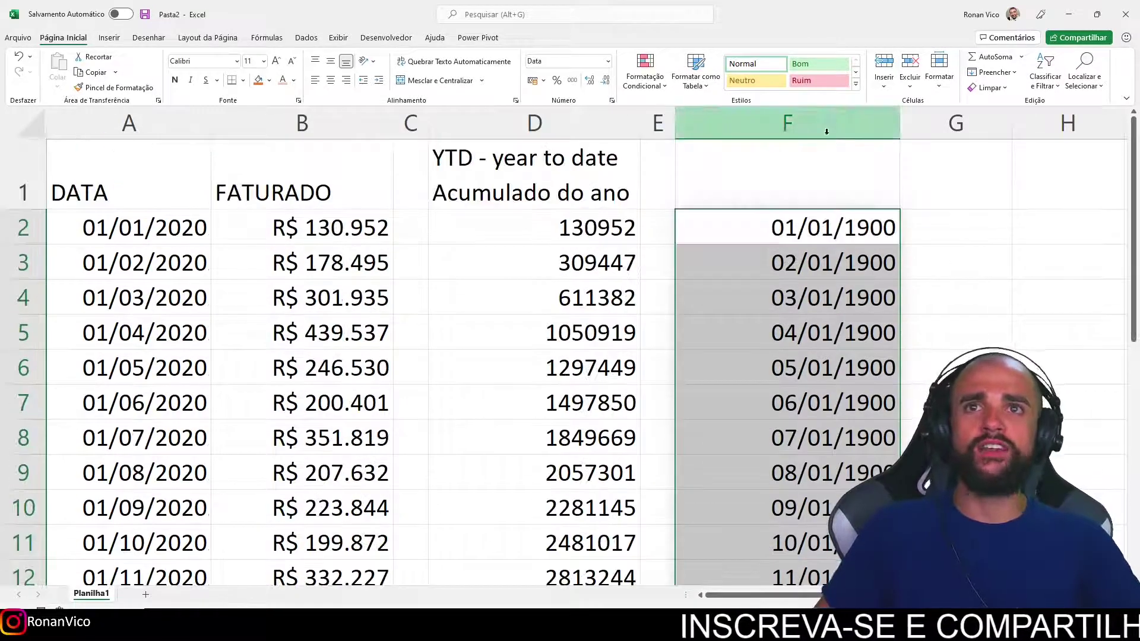
key(ctrl+1)
click(601, 137)
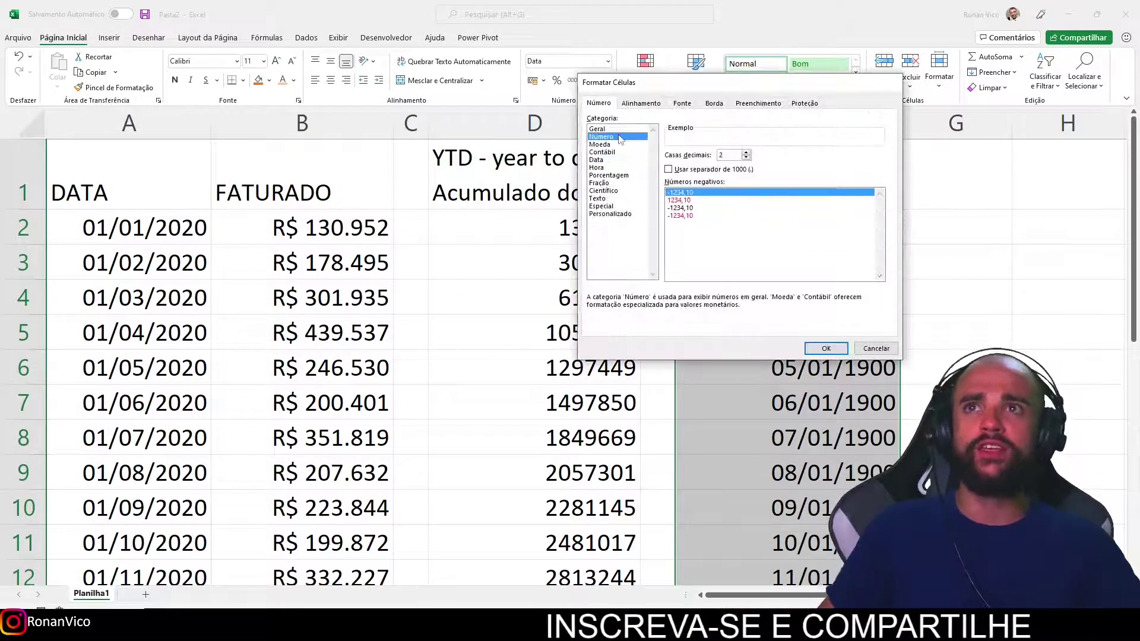
click(826, 349)
Compare the month numbers in F2 and F3 with the dates in A2 and A3
click(949, 325)
click(888, 225)
mouse_move(864, 211)
mouse_down()
mouse_move(738, 173)
mouse_move(153, 168)
mouse_up()
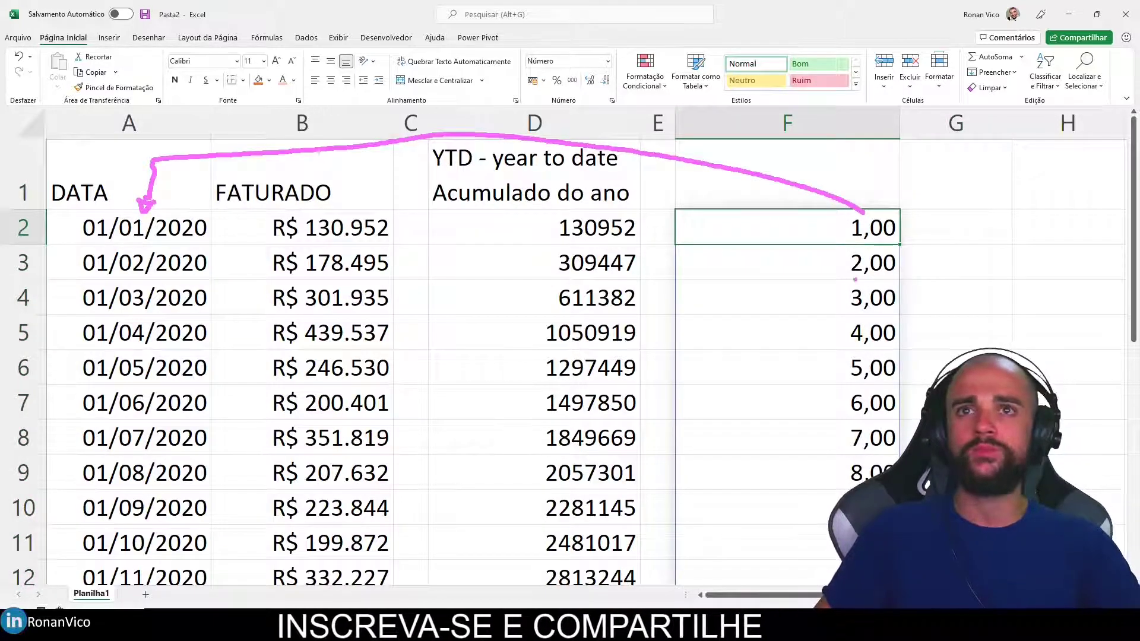
drag(853, 282, 242, 307)
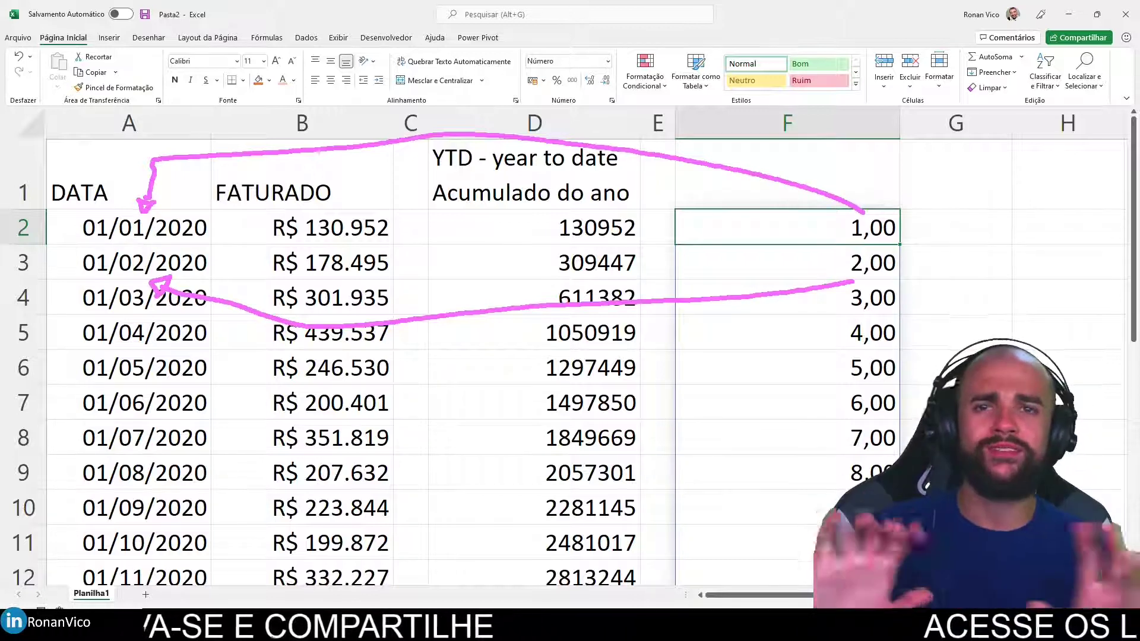
key(Escape)
Start wrapping the MÊS expression in the F2 formula in SE and MOD functions
double_click(844, 230)
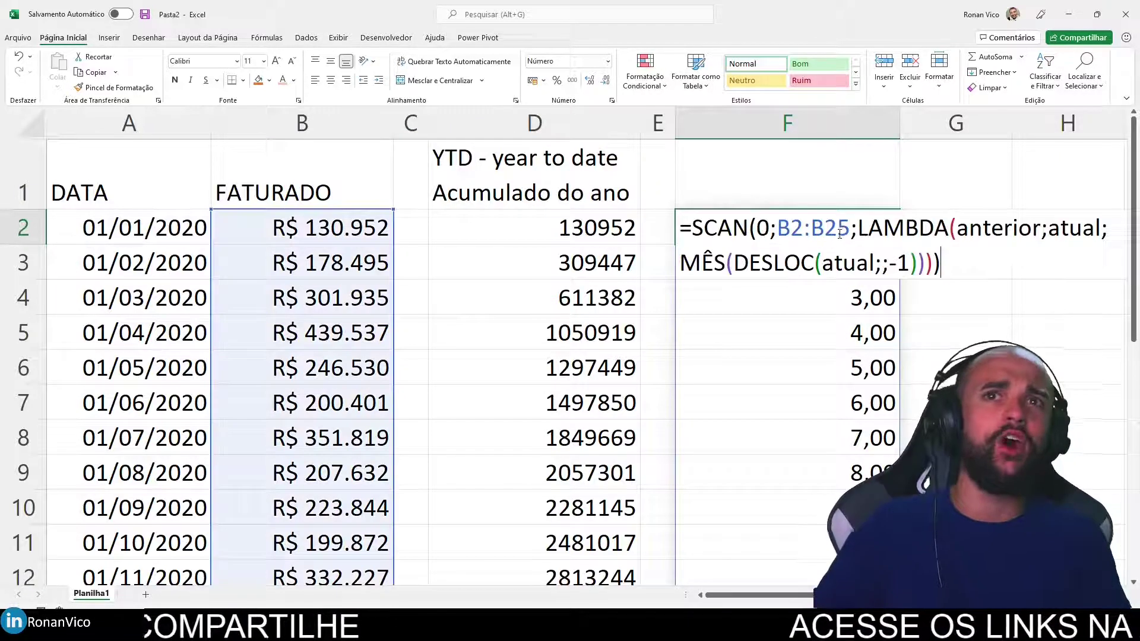
click(735, 264)
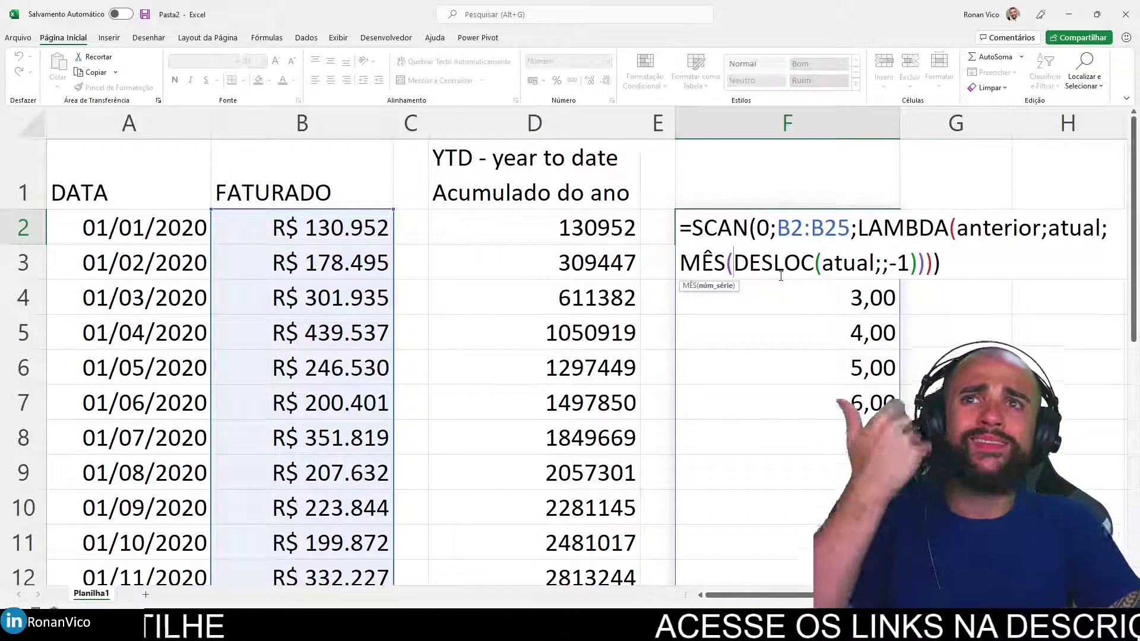
click(707, 263)
text(if()
key(BackSpace)
key(BackSpace)
key(BackSpace)
text(SE(M)
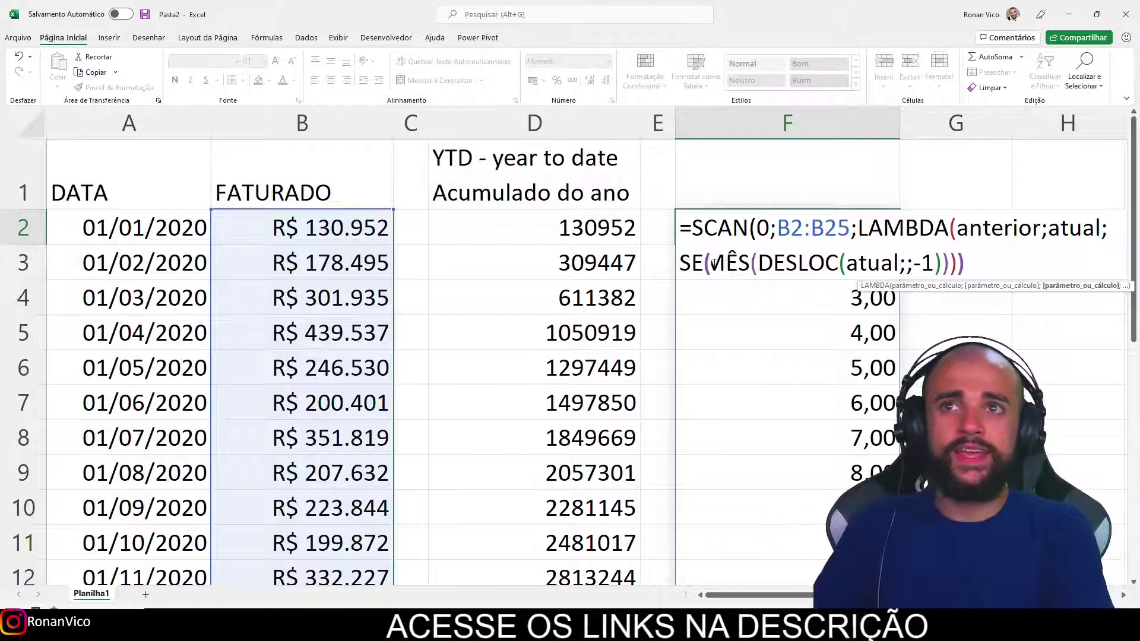
text(OD()
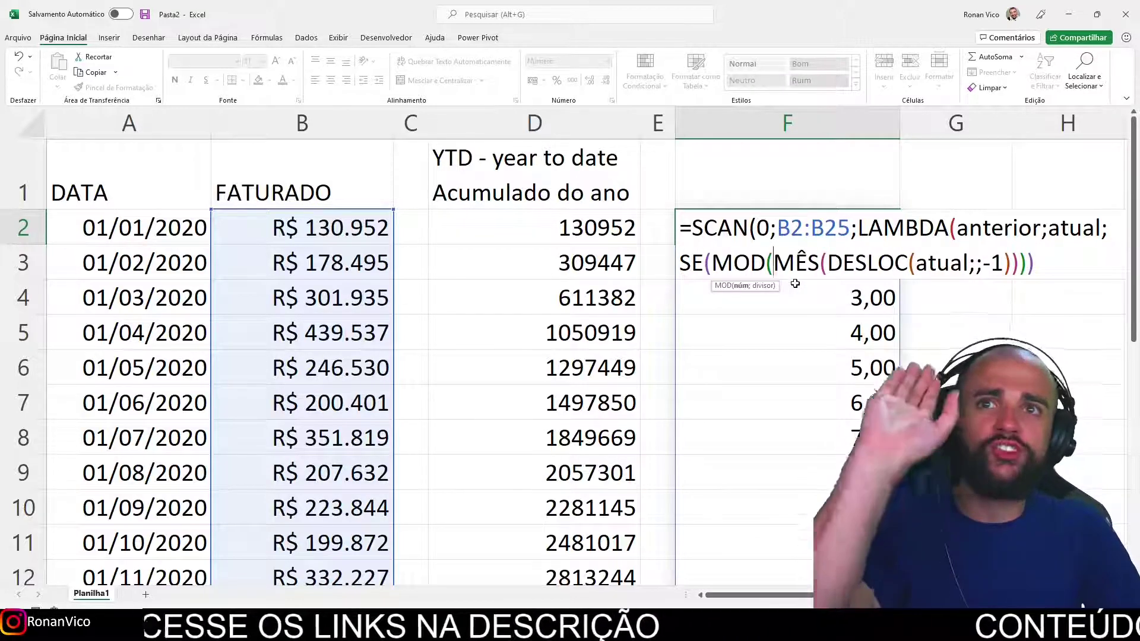
Complete the SE test in F2 with divisor 3 and =0, return atual when true, and confirm the formula
click(1012, 268)
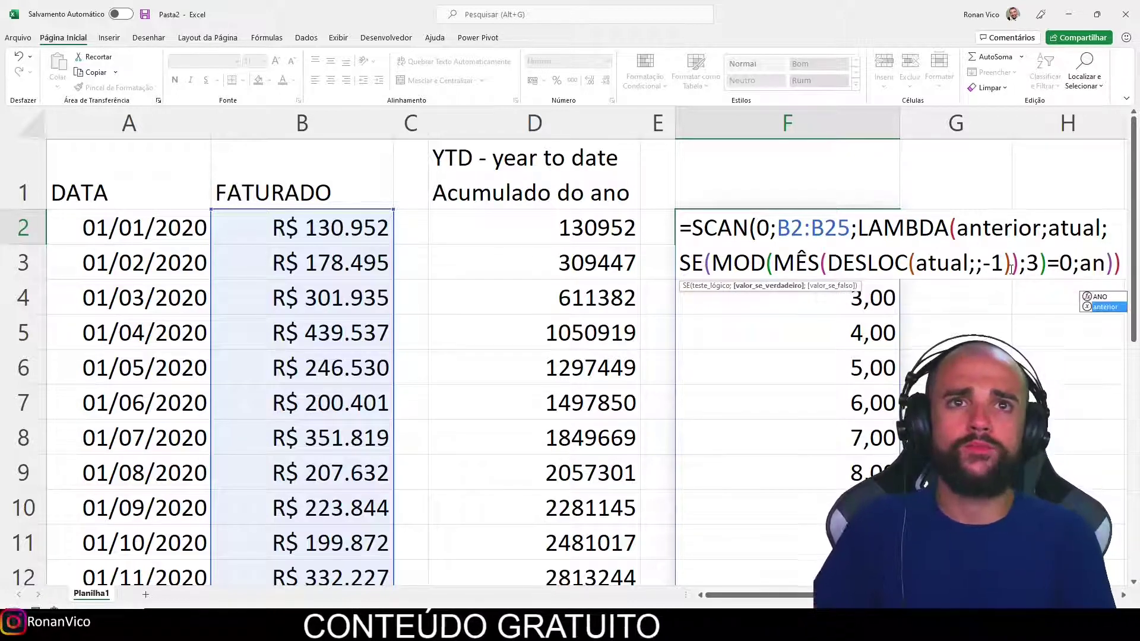
text(tual)
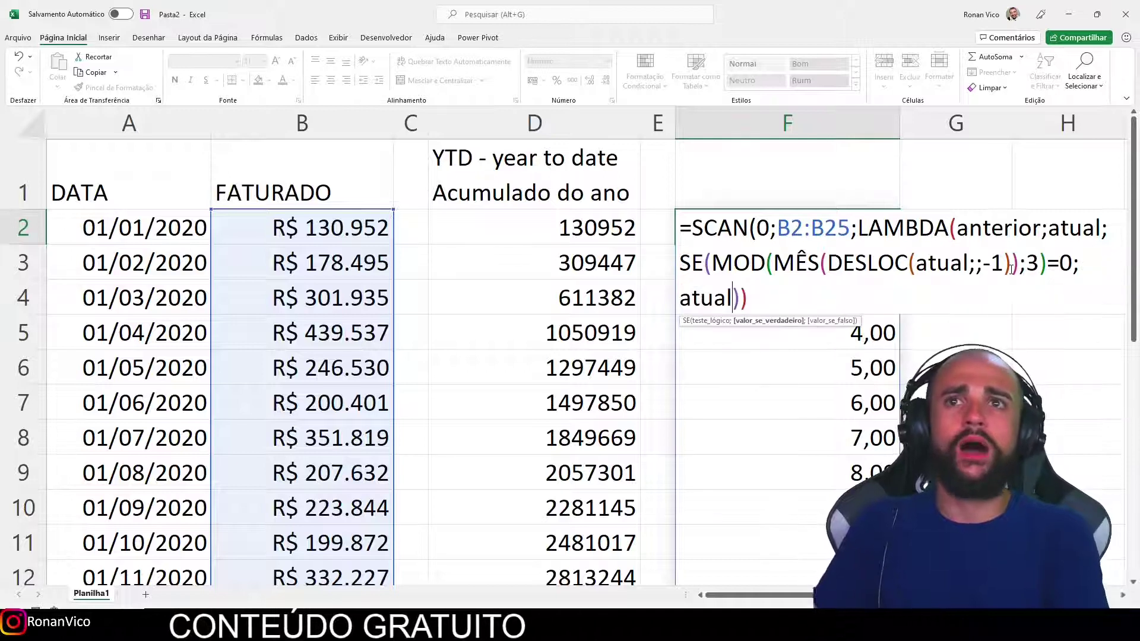
text())
key(Return)
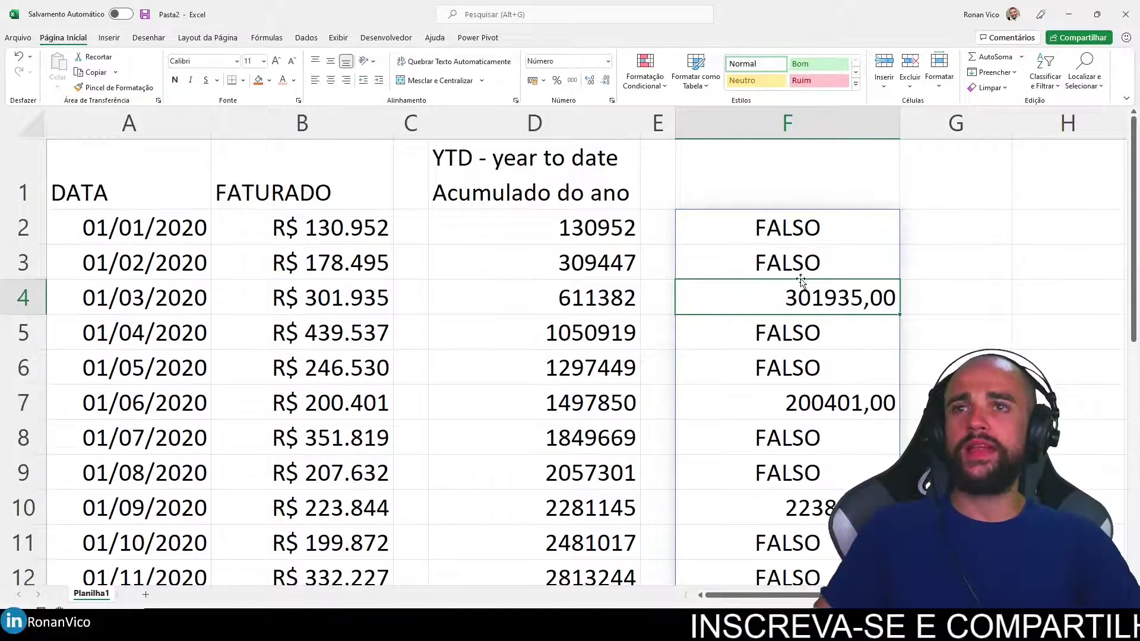
Compare the quarter-end rows' dates and FATURADO values with their column F results
drag(147, 300, 766, 296)
drag(146, 408, 771, 403)
drag(172, 507, 781, 507)
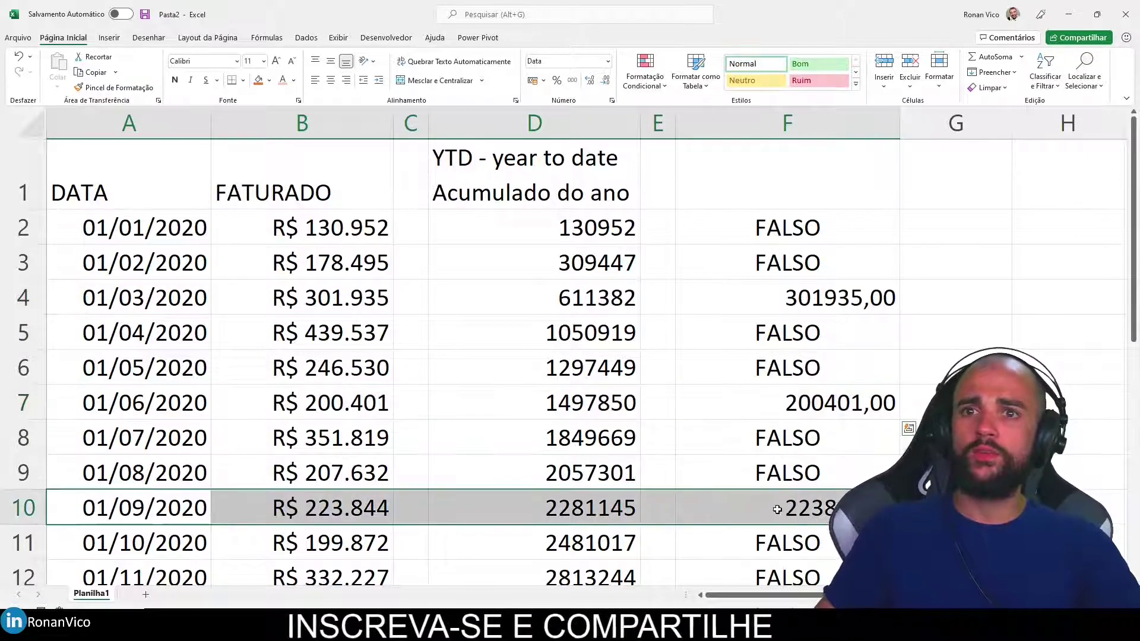
scroll(526, 516, down, 3)
drag(789, 404, 123, 407)
scroll(427, 367, up, 3)
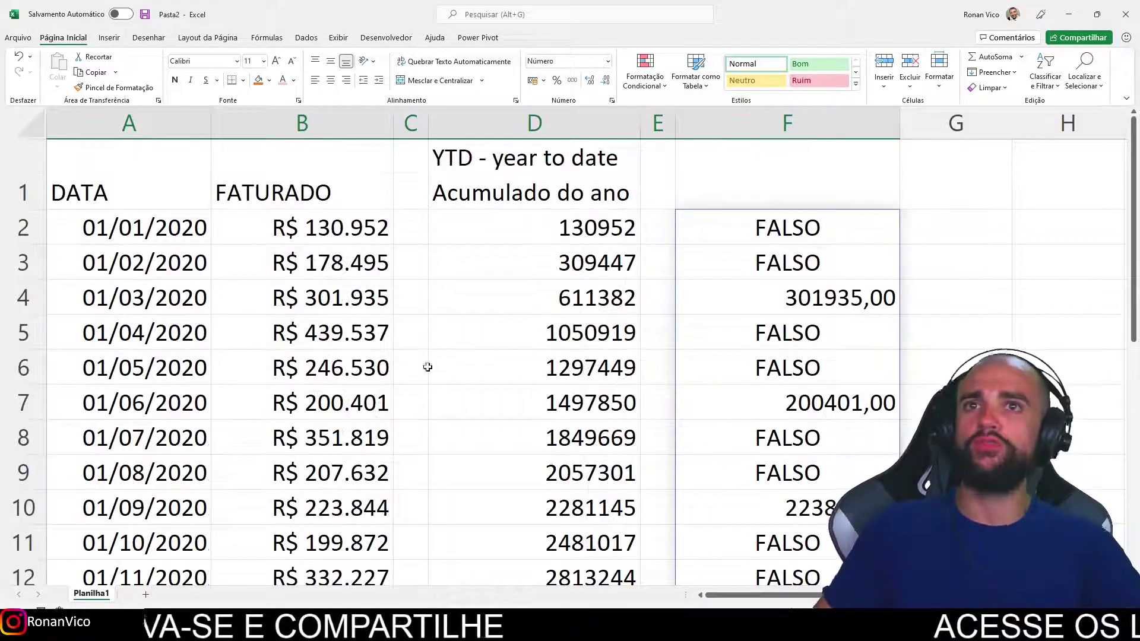
Review the DESLOC, MÊS and MOD parts of the F2 formula without changing it
double_click(854, 295)
double_click(814, 229)
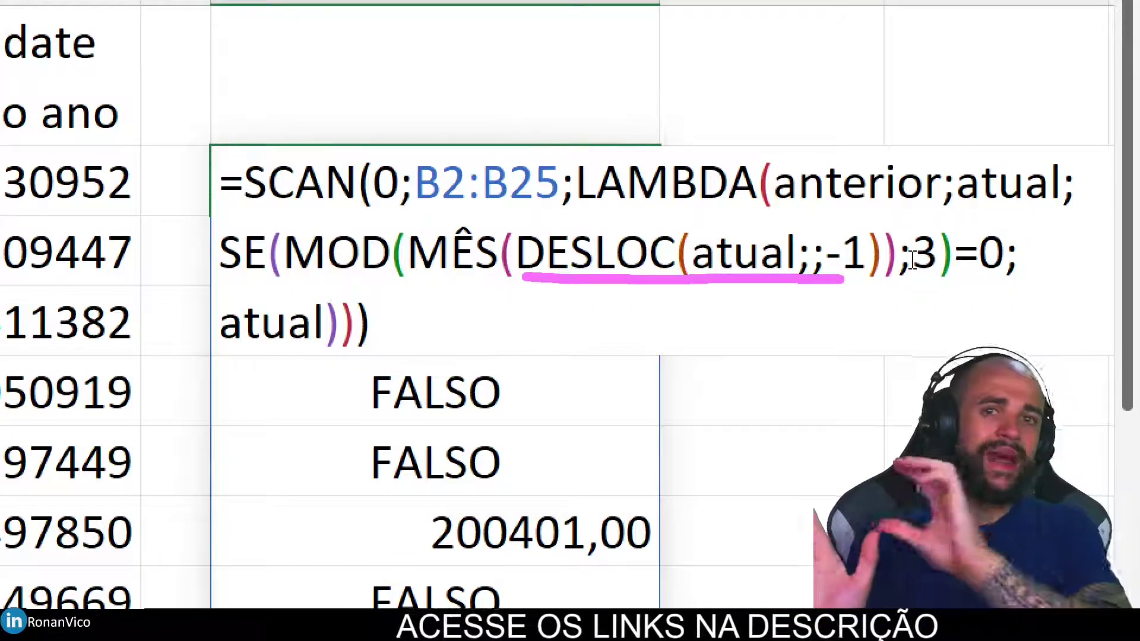
drag(407, 283, 481, 290)
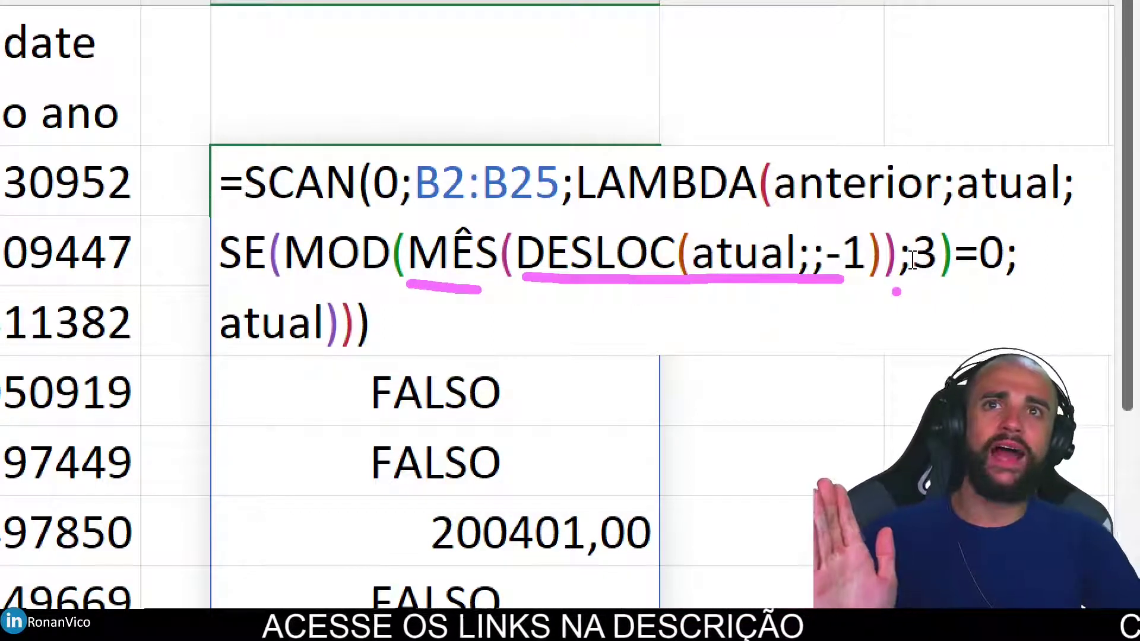
drag(295, 286, 373, 285)
drag(915, 277, 968, 283)
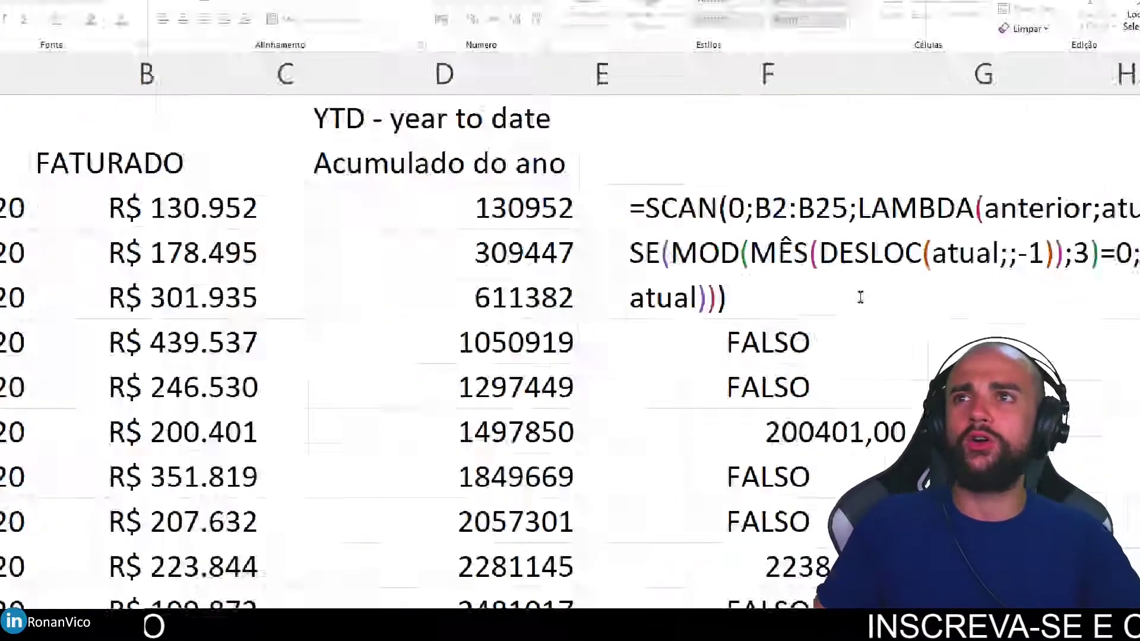
key(Return)
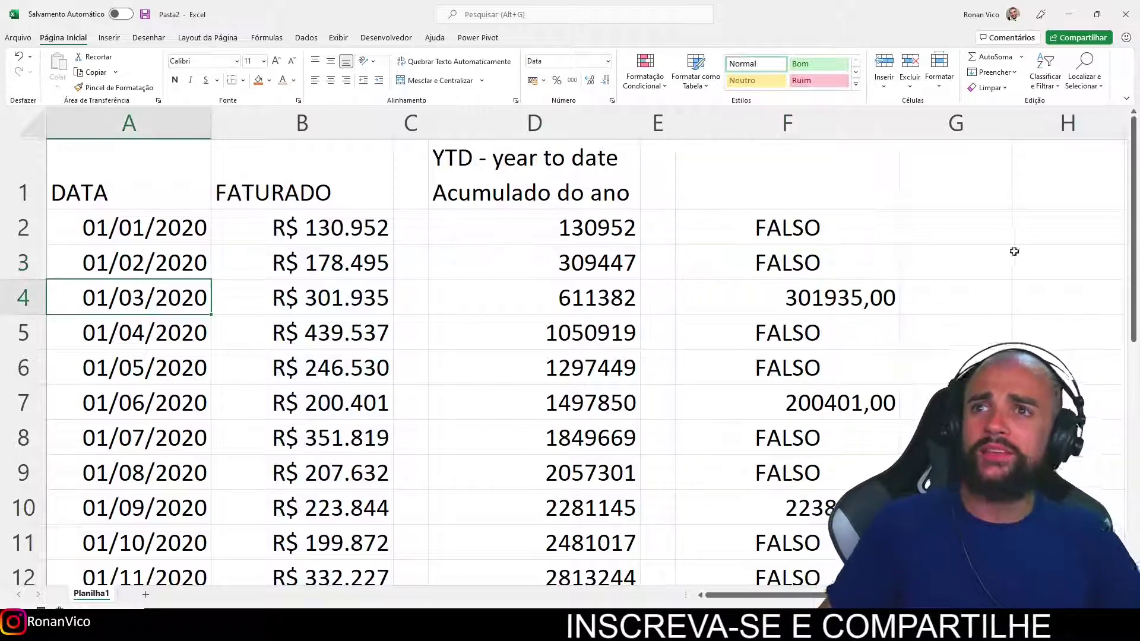
Insert Anterior + before the SE function in the F2 SCAN formula and confirm it
click(804, 311)
double_click(819, 308)
key(Escape)
double_click(819, 289)
click(850, 252)
double_click(854, 238)
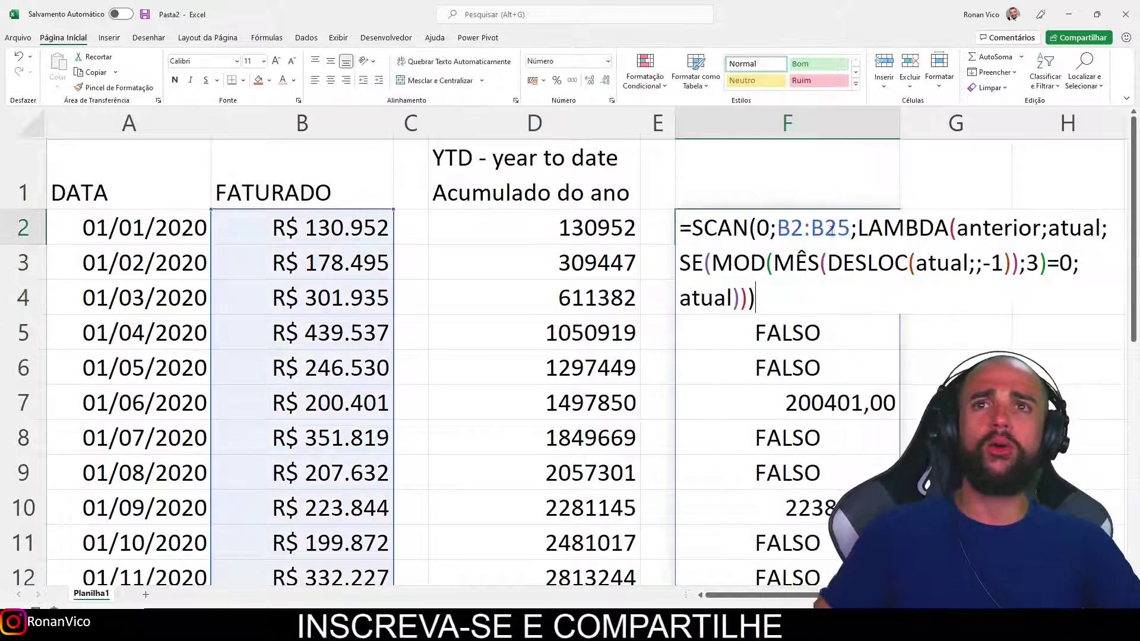
click(683, 263)
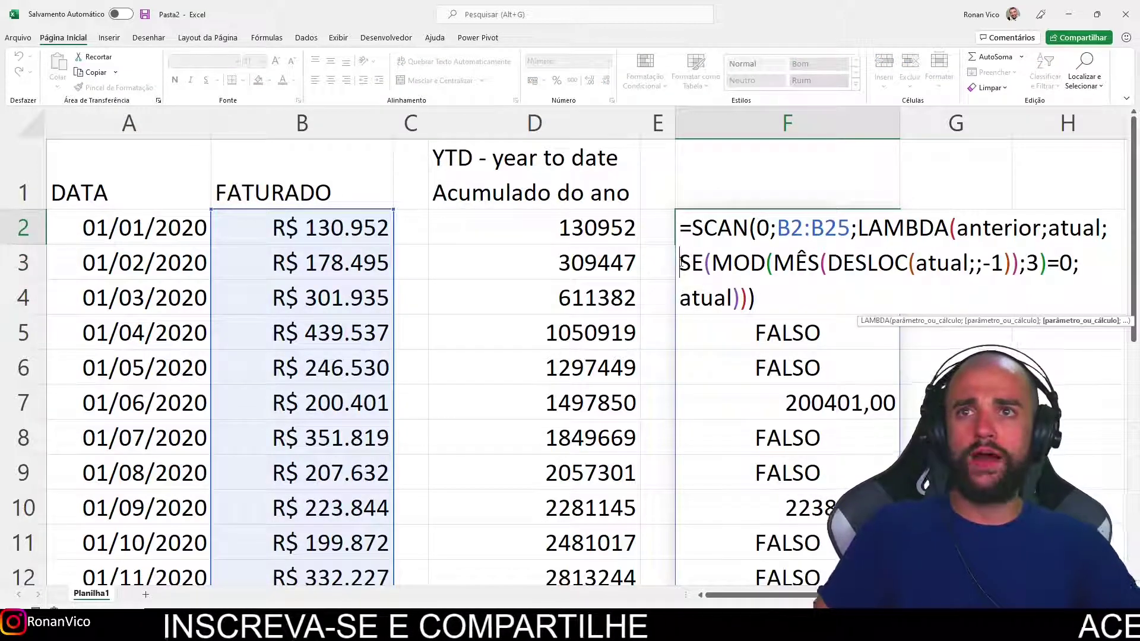
text(Anterior)
text( +)
key(shift+space)
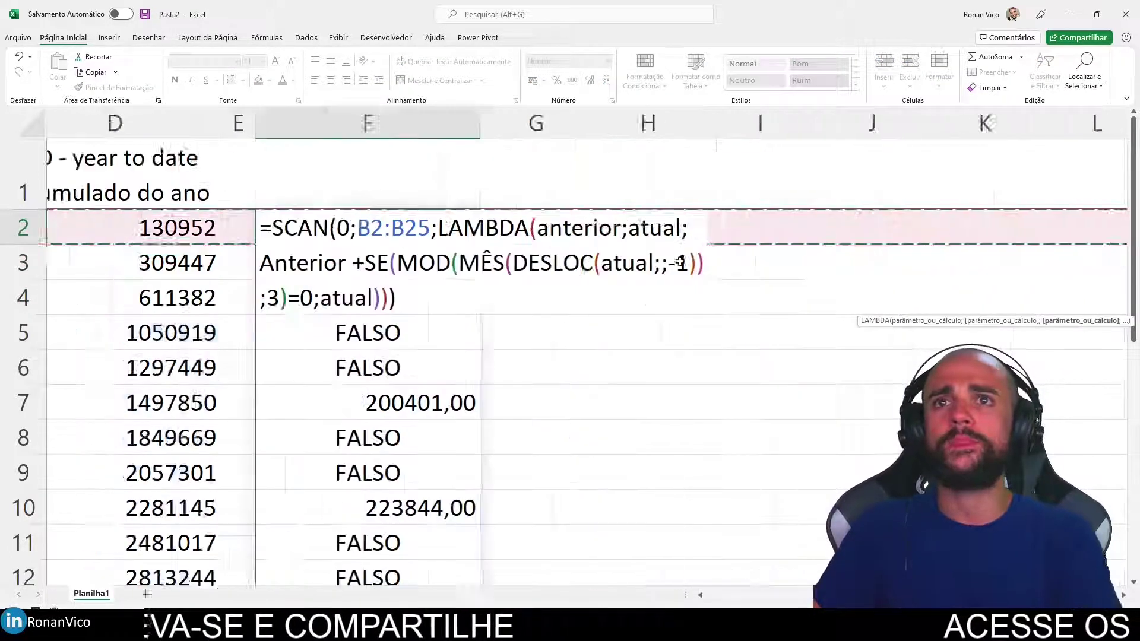
key(BackSpace)
key(BackSpace)
key(BackSpace)
key(Escape)
key(Return)
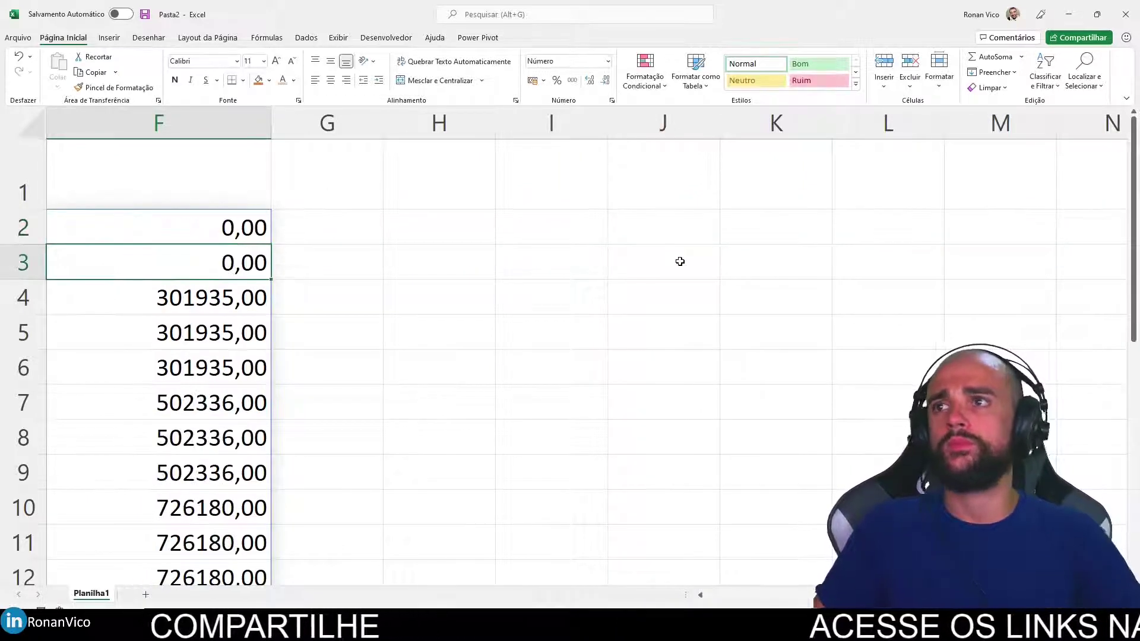
Check the accumulated column F results against the quarter-end months, down to the 01/12/2020 row
scroll(587, 362, left, 2)
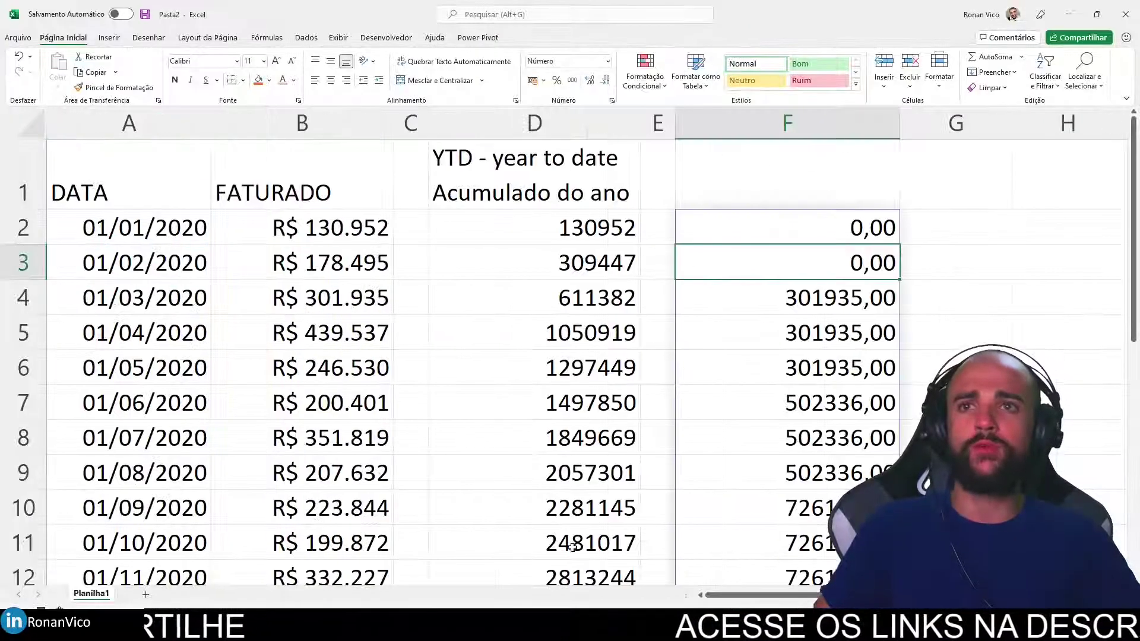
click(769, 224)
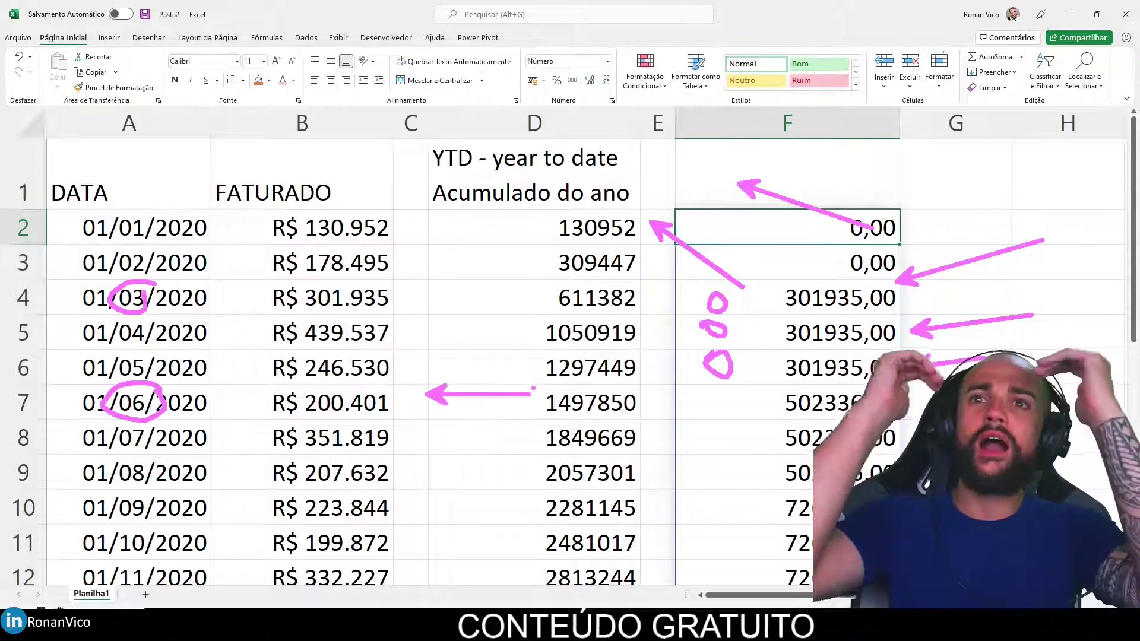
scroll(234, 461, down, 2)
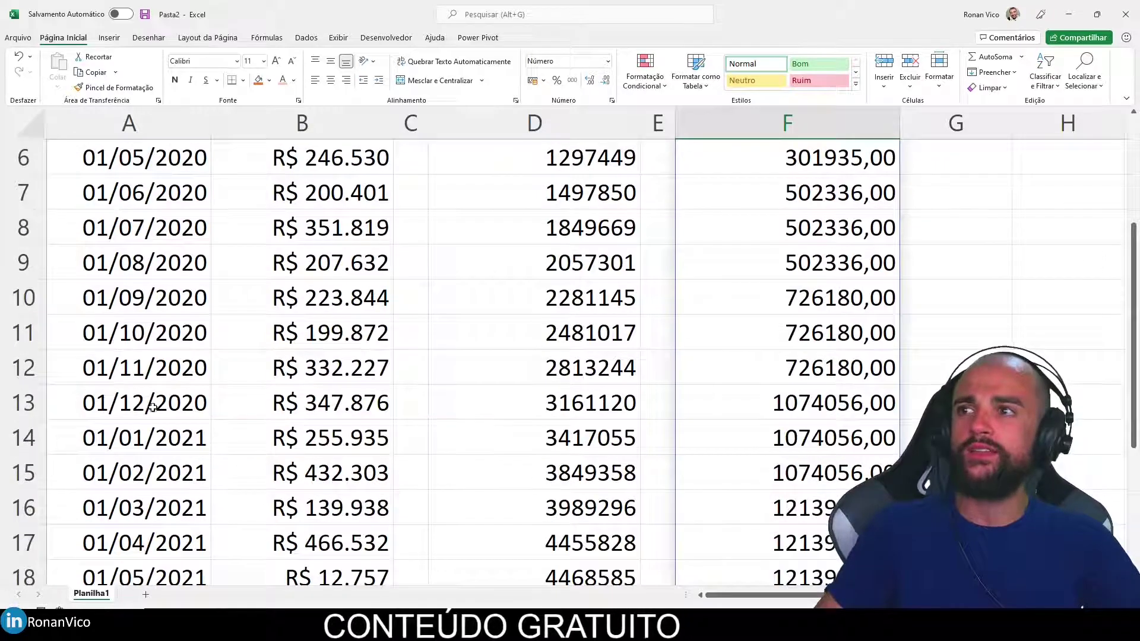
drag(153, 408, 803, 407)
click(804, 407)
scroll(669, 451, up, 1)
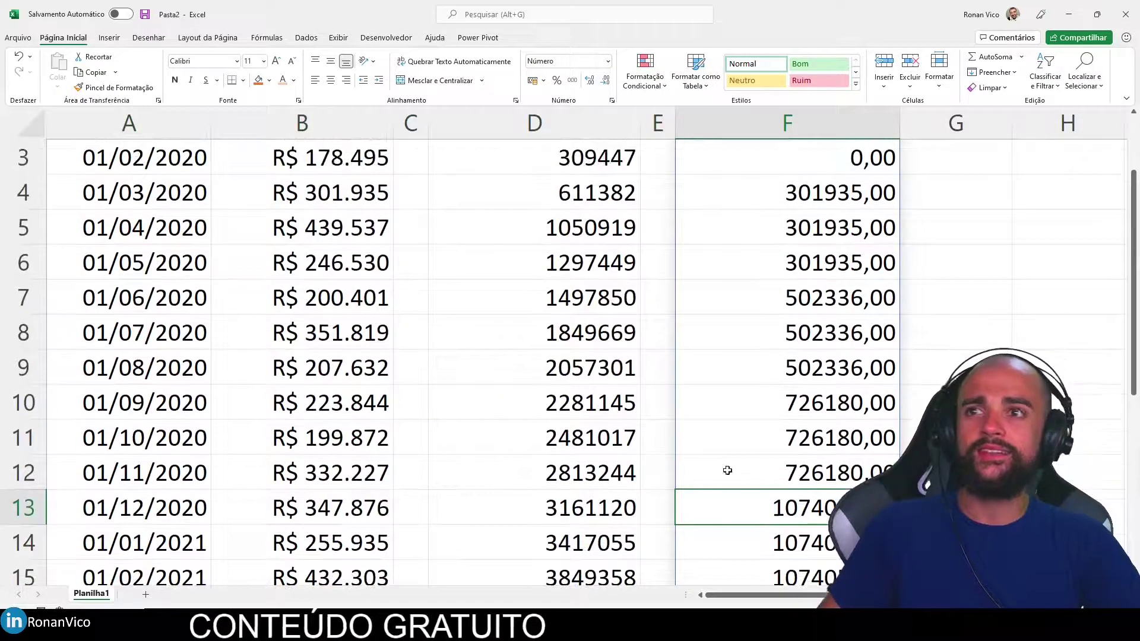
Enter the 01/12/2020 accumulated value 1074056,00 in G5 and widen column G to fit it
click(960, 237)
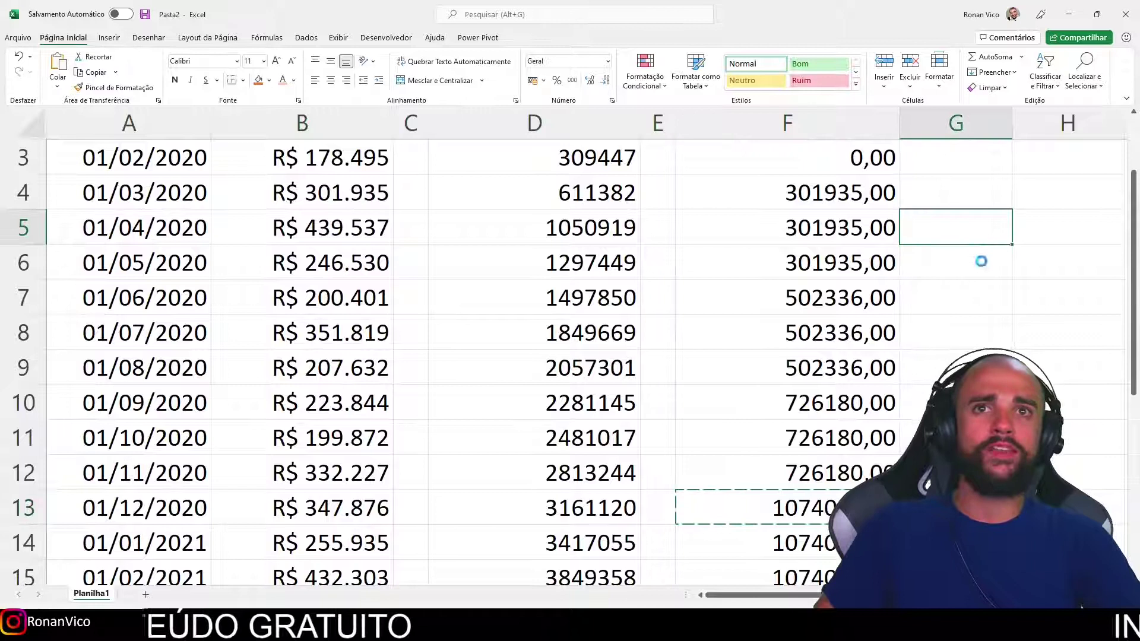
text(10)
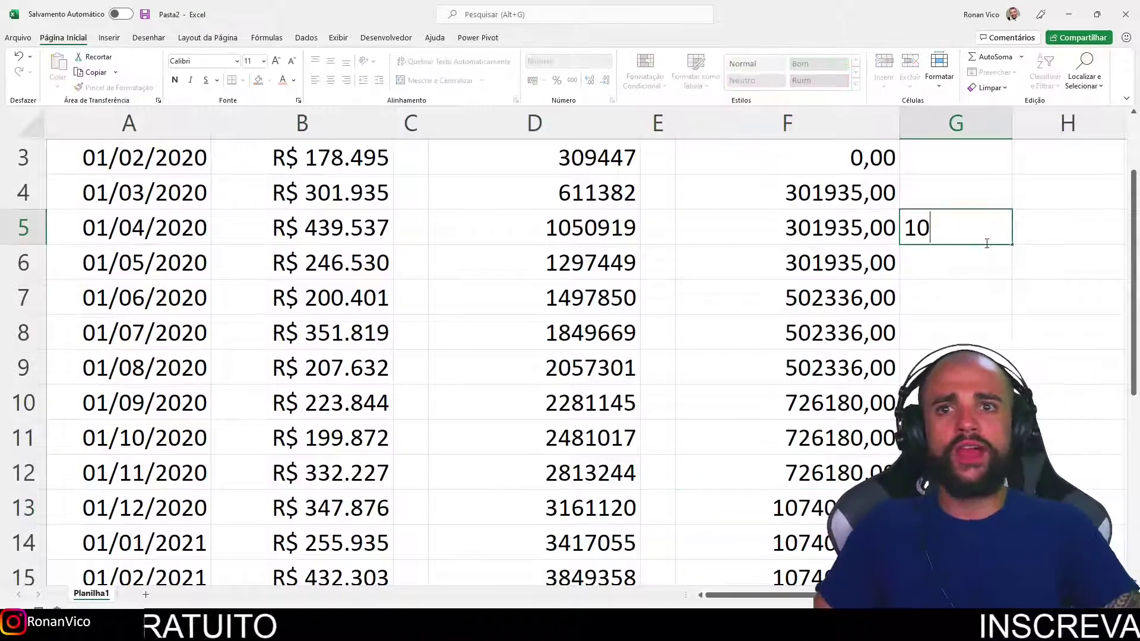
text(74056)
key(Return)
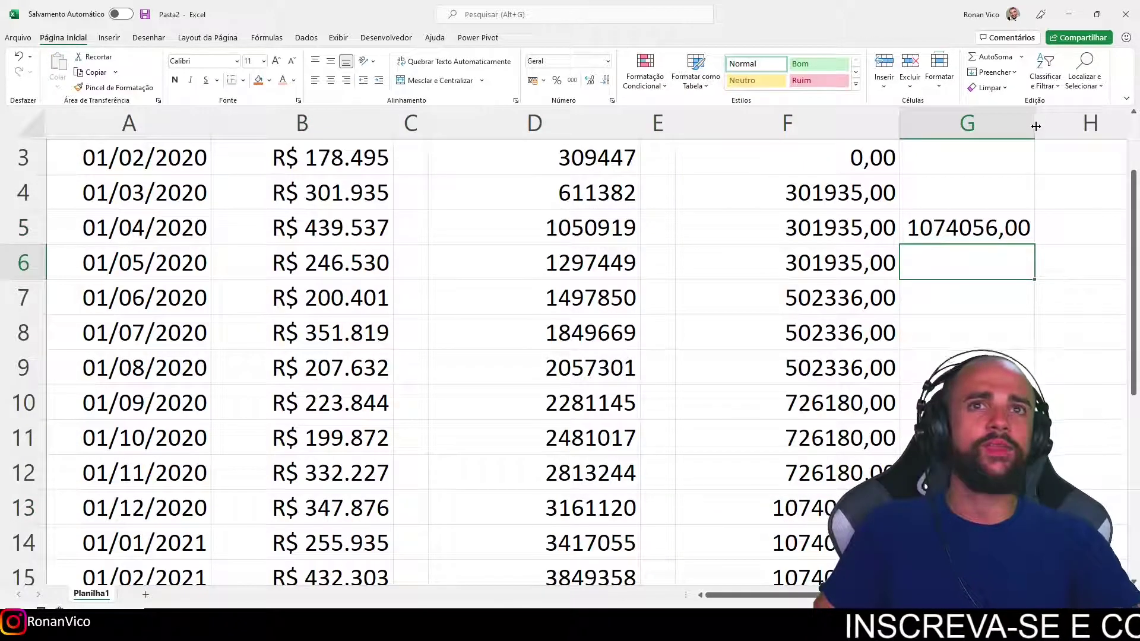
click(967, 240)
Check the 01/12/2020 accumulated total against the quarter-end FATURADO values by selecting B13, B10, B7 and B4 together
drag(176, 513, 861, 510)
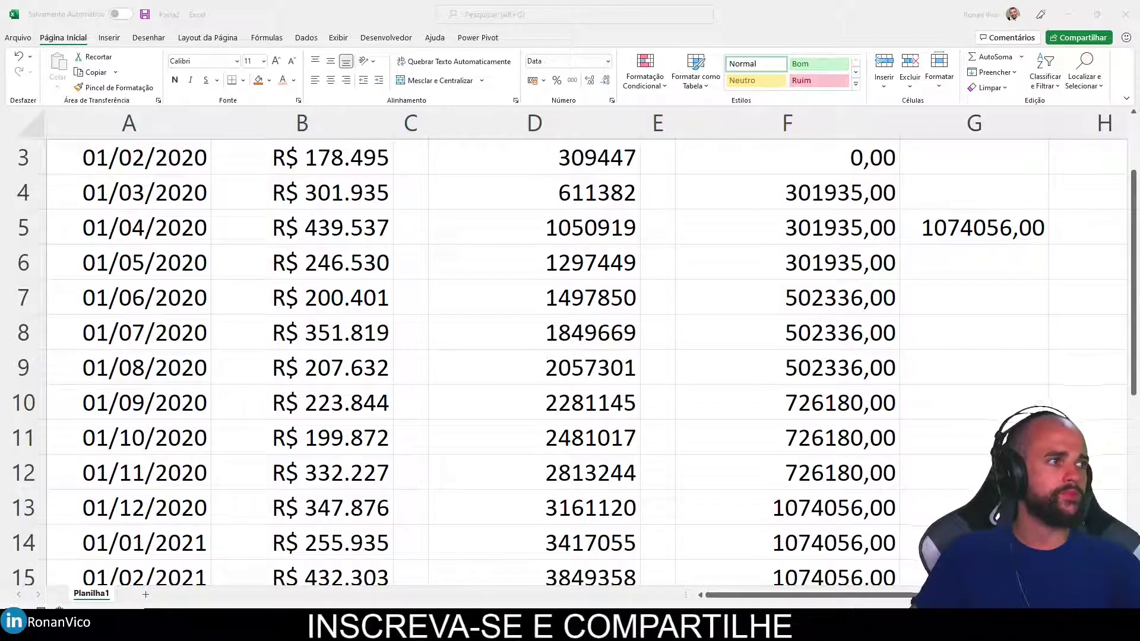
click(853, 484)
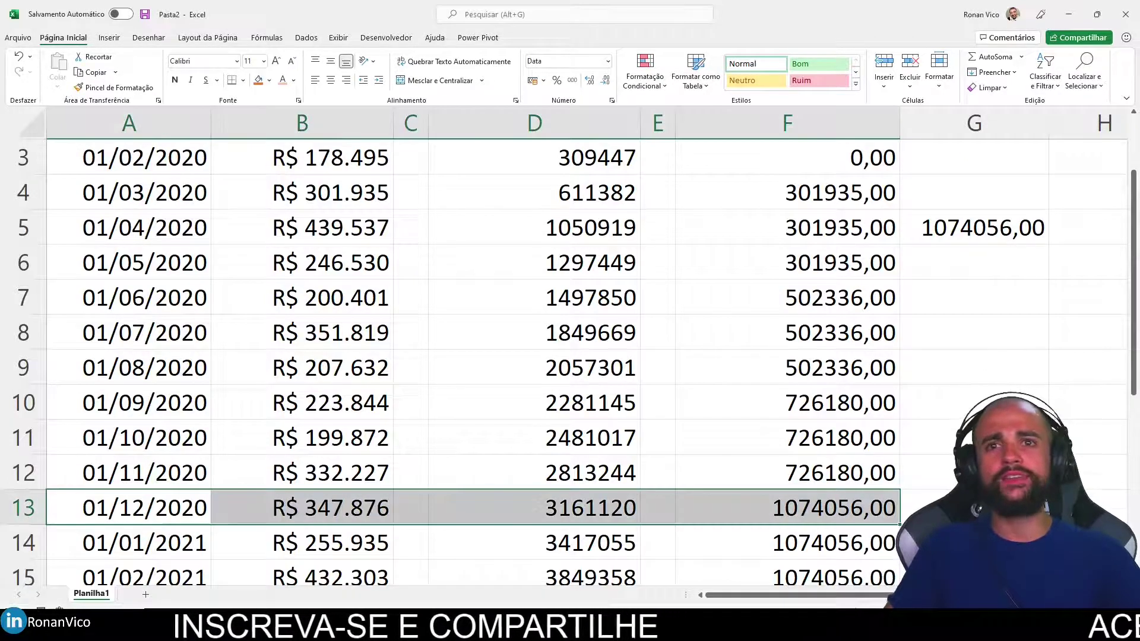
ctrl+scroll(865, 523, down, 1)
click(764, 496)
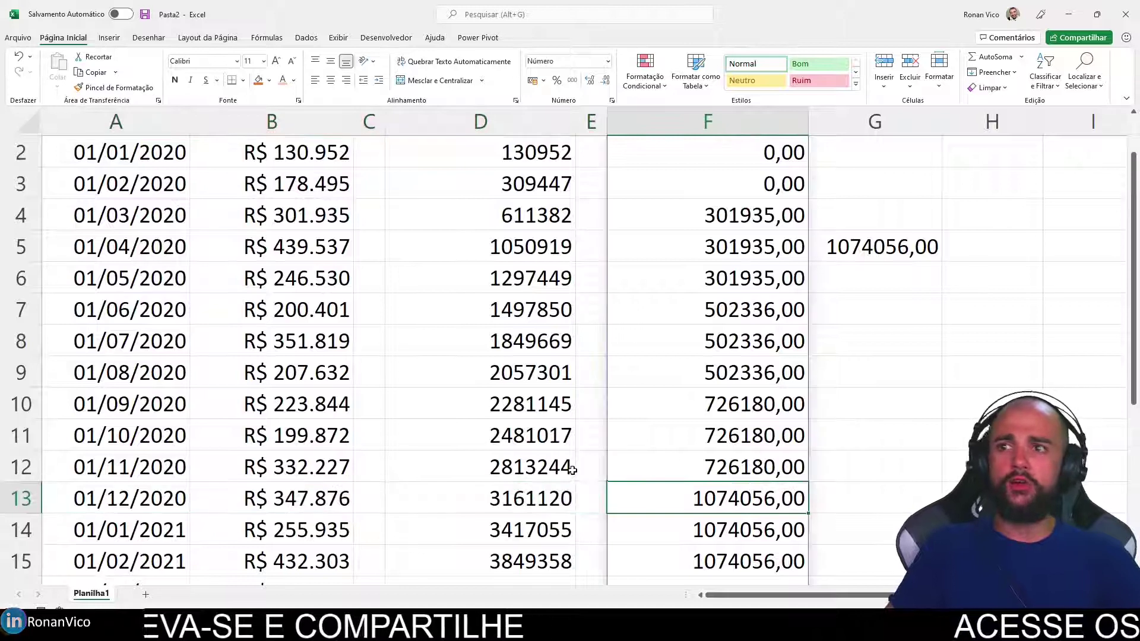
click(308, 489)
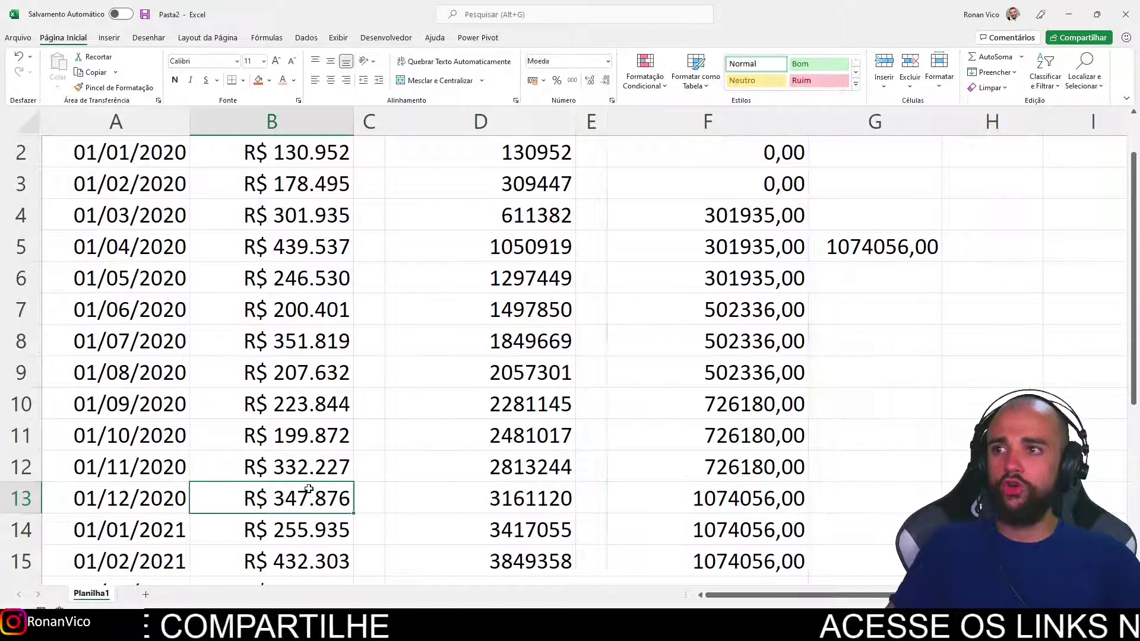
ctrl+click(306, 406)
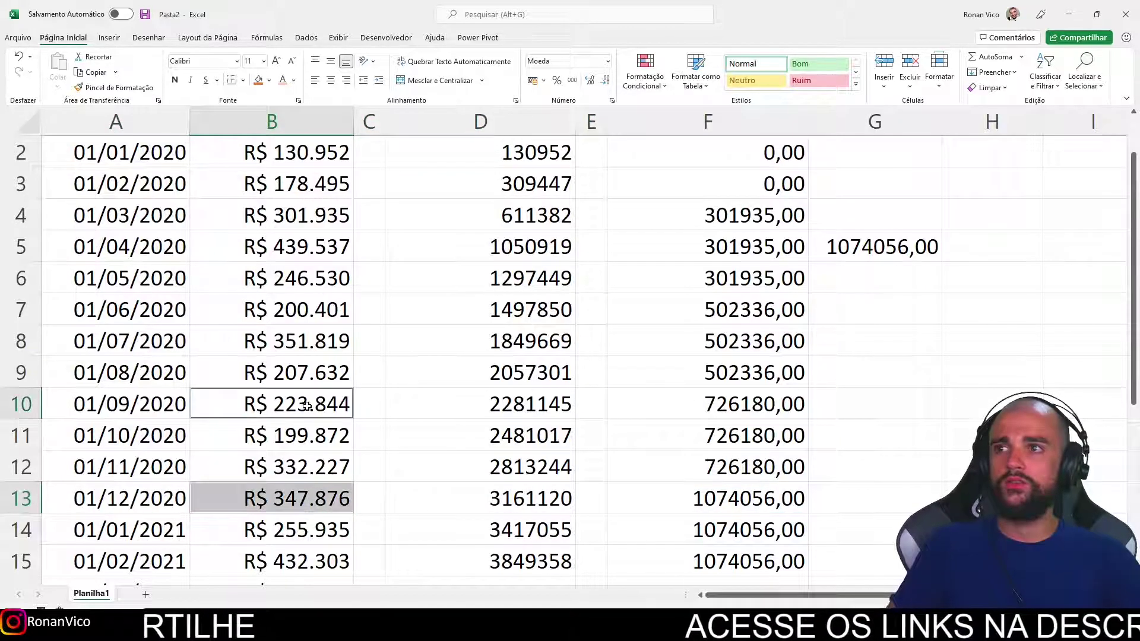
ctrl+click(303, 316)
scroll(258, 306, up, 1)
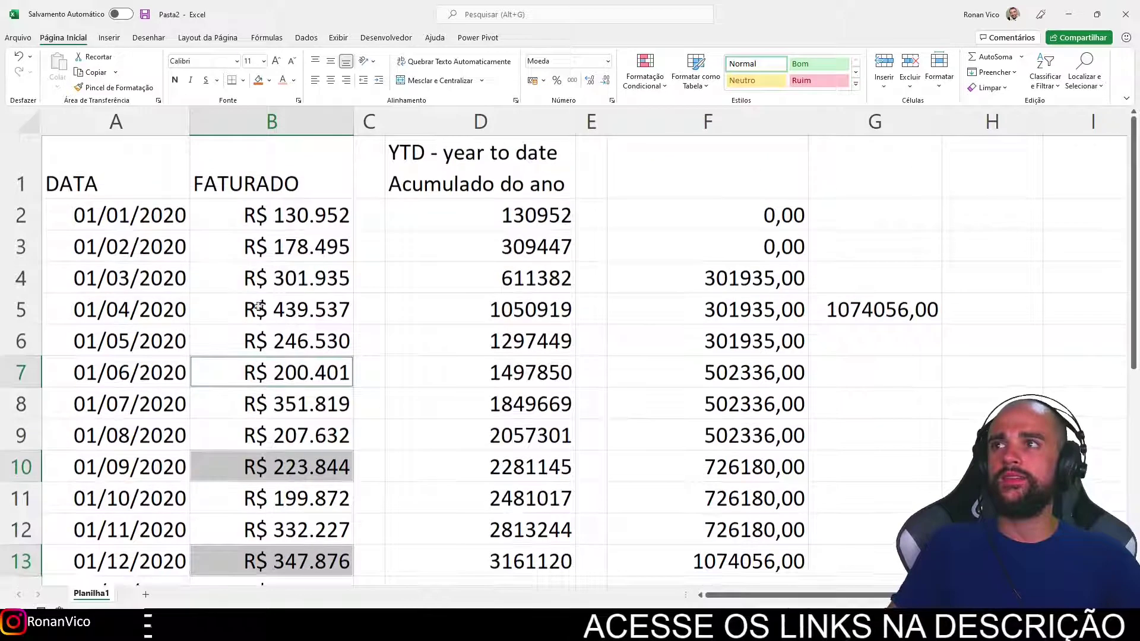
ctrl+click(274, 277)
scroll(647, 402, down, 4)
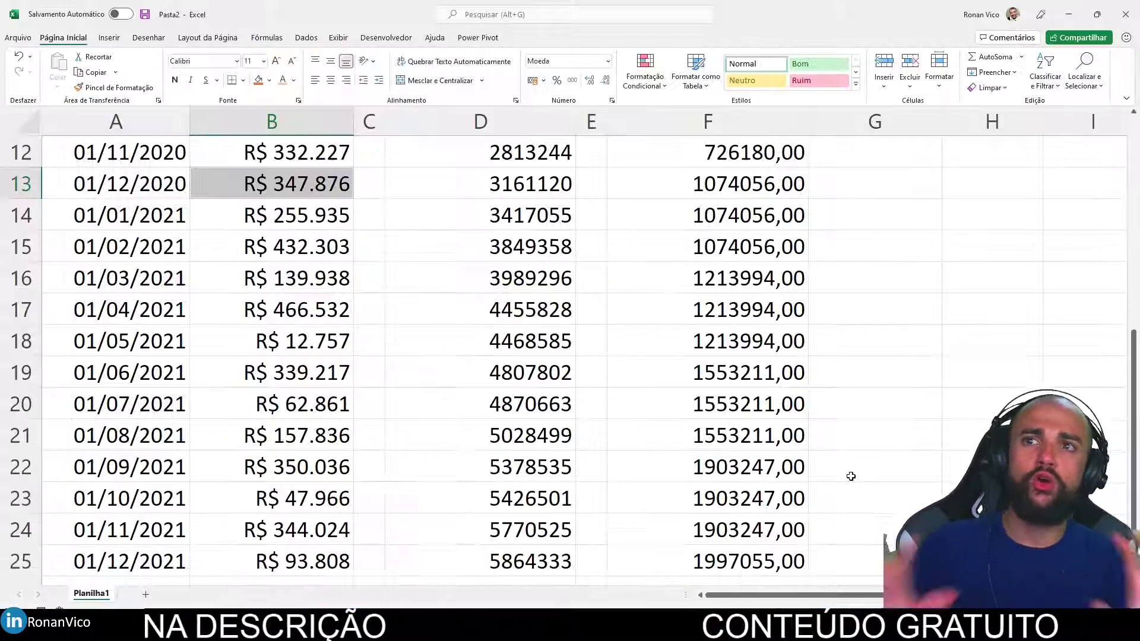
Review the quarter-end SCAN formula in F2 without changing it
scroll(852, 473, up, 4)
click(754, 217)
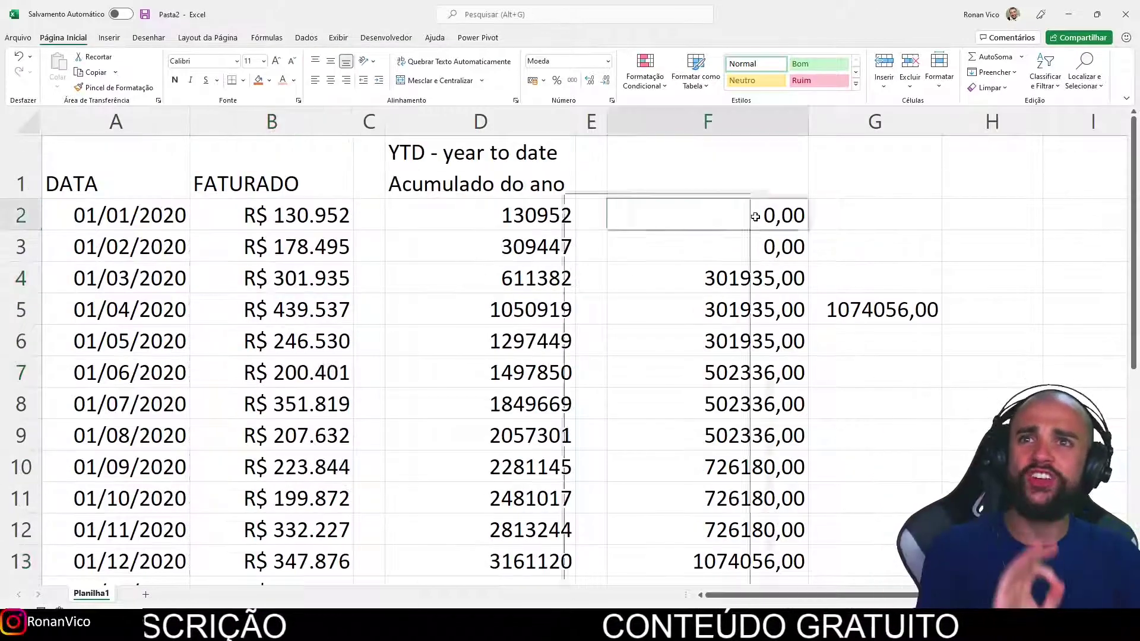
double_click(753, 220)
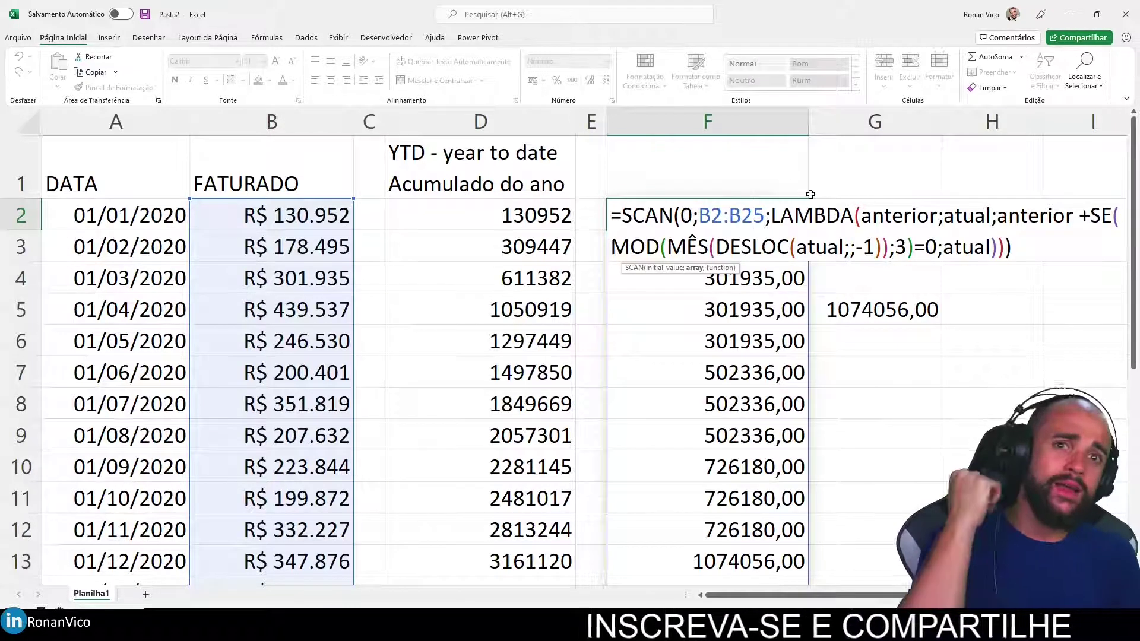
key(Return)
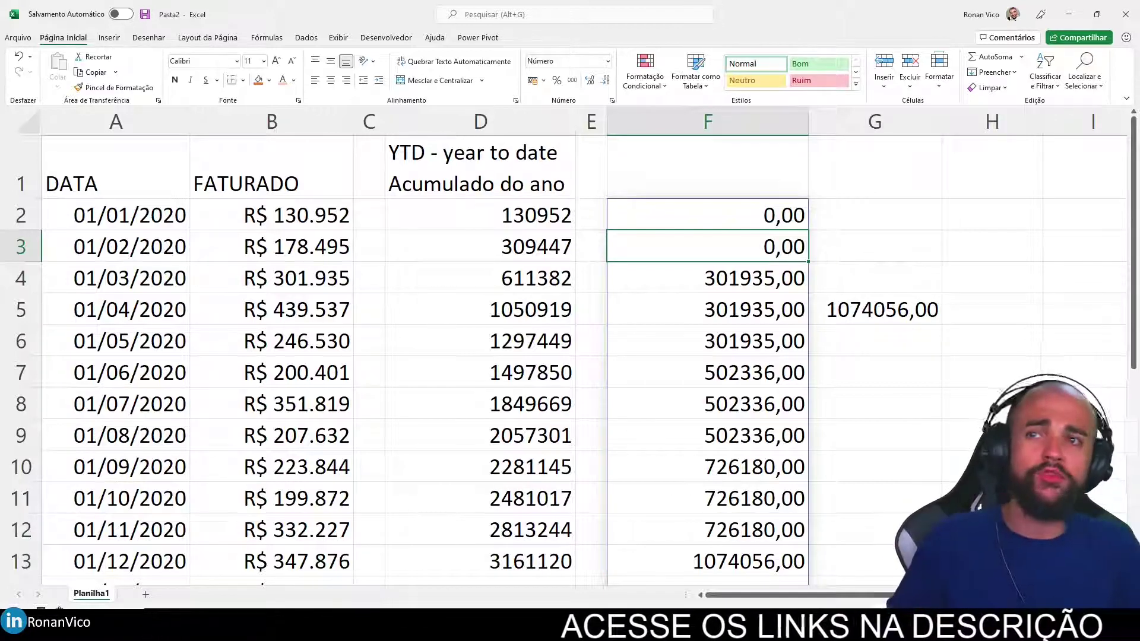
scroll(1049, 223, right, 2)
click(992, 132)
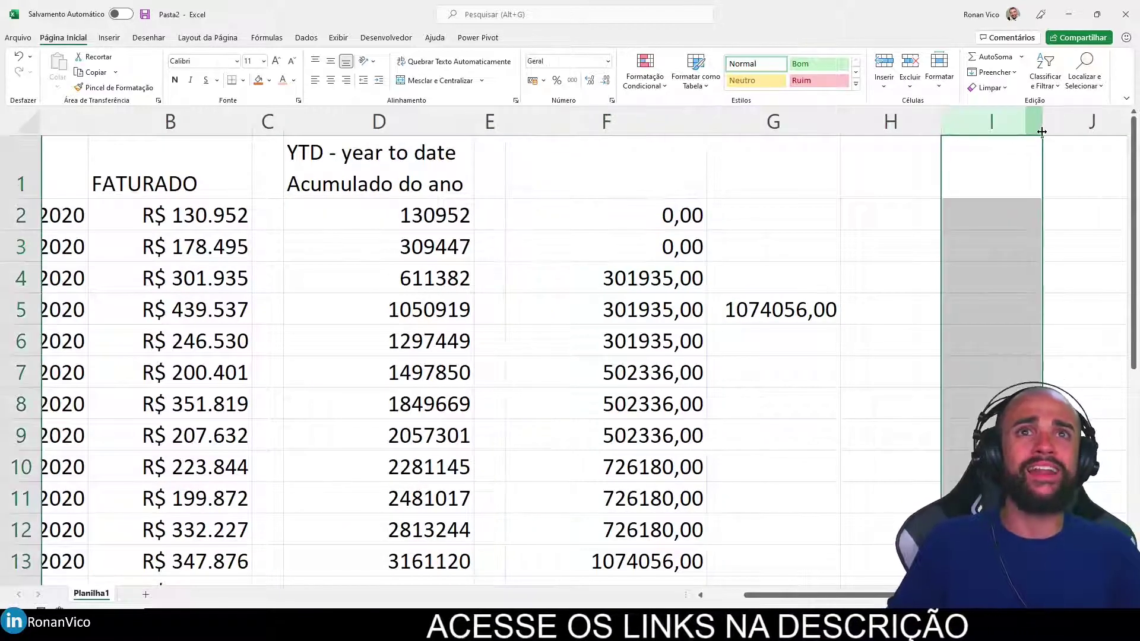
scroll(570, 356, right, 2)
scroll(715, 319, right, 2)
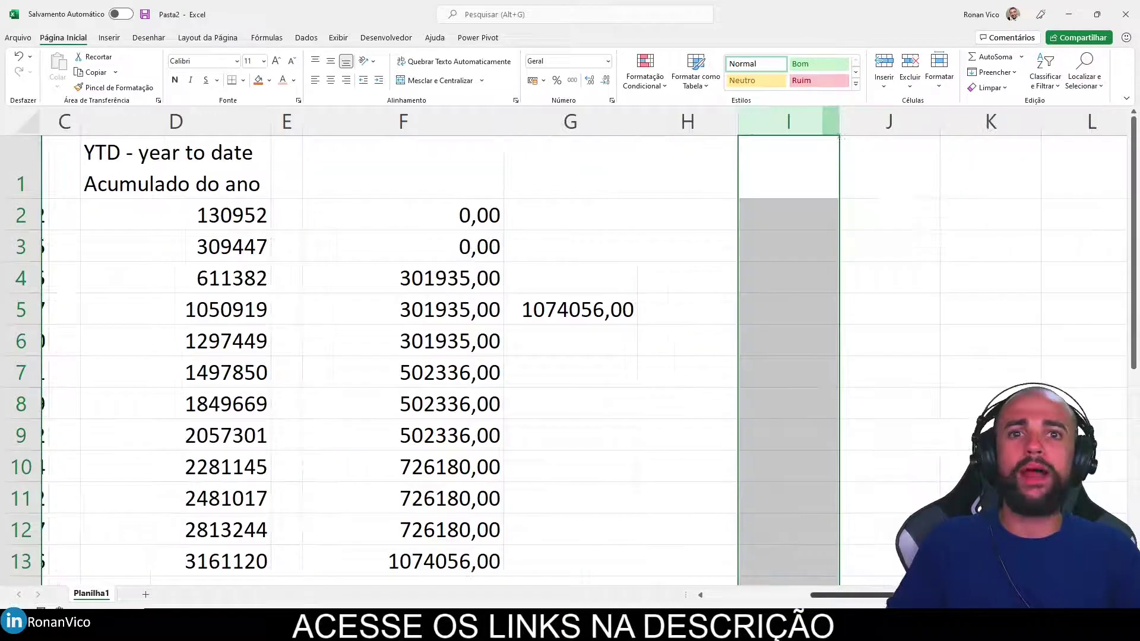
click(716, 319)
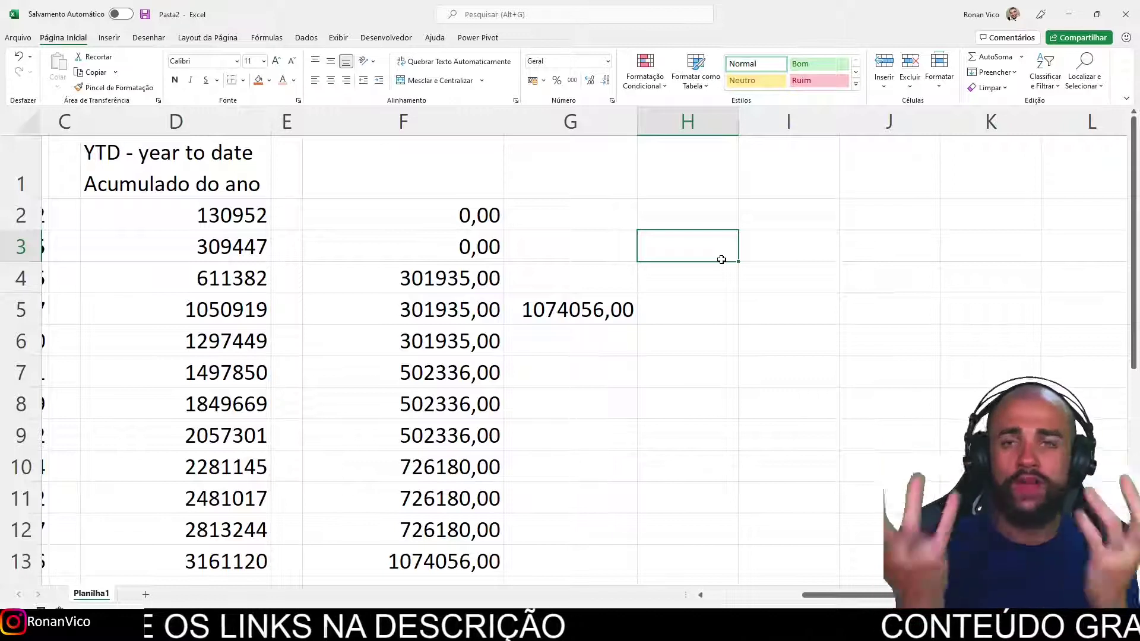
key(Right)
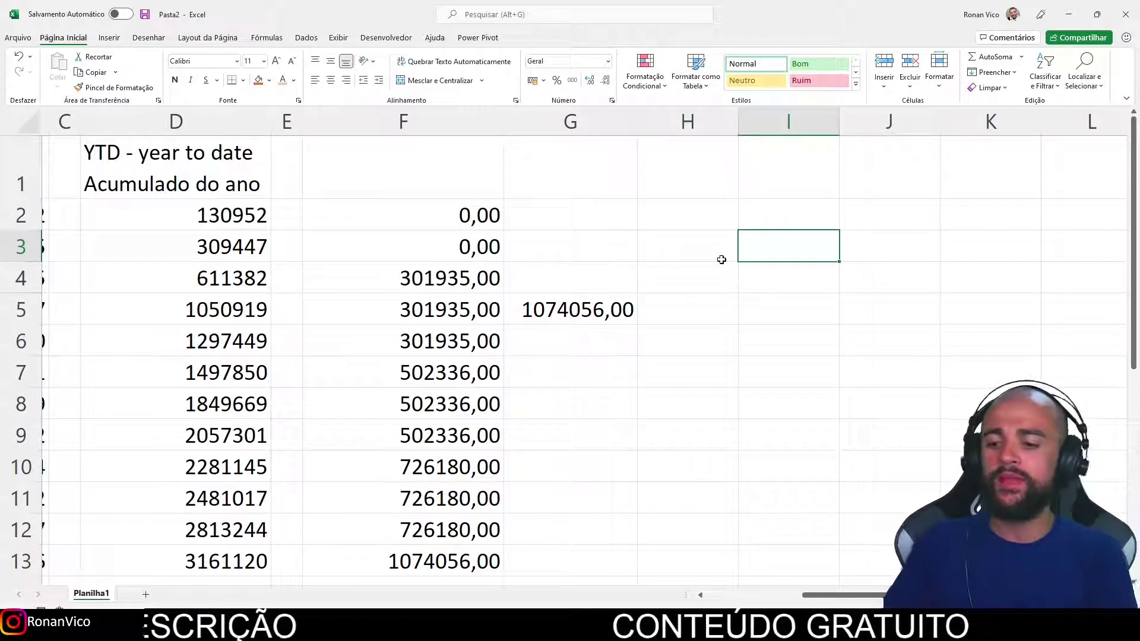
text(6.1)
key(Return)
text(6.2)
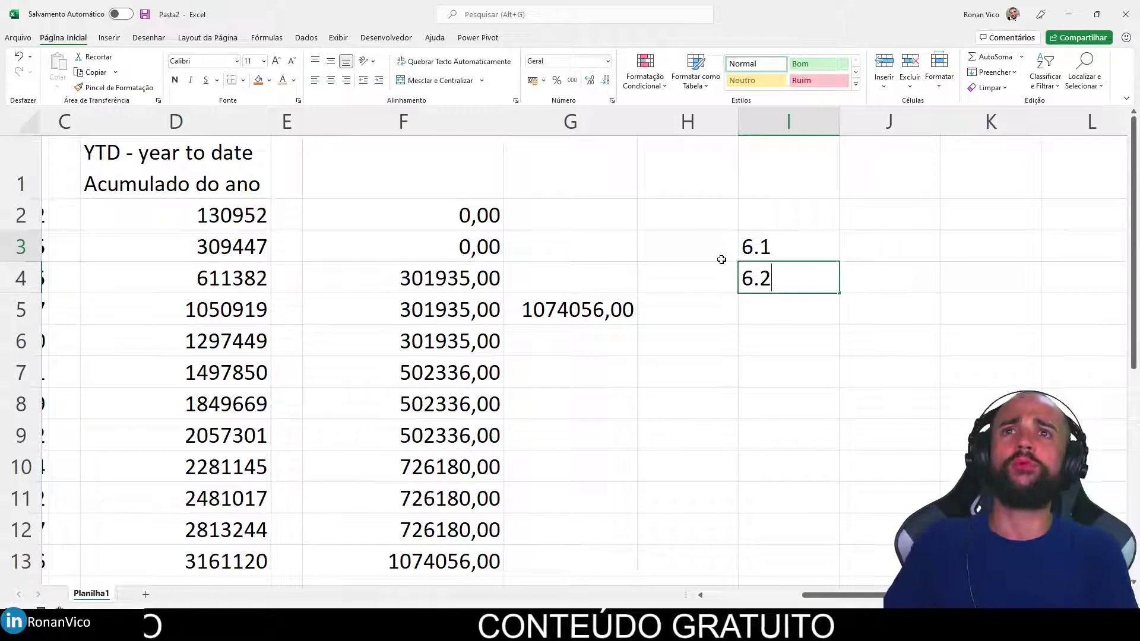
key(Return)
text(6)
Enter the sample values 6,1, 6,3, 6,5, 6,8 and 6,99 down cells I3:I7
key(Up)
key(Up)
text(6,1)
key(Return)
text(6,3)
key(Return)
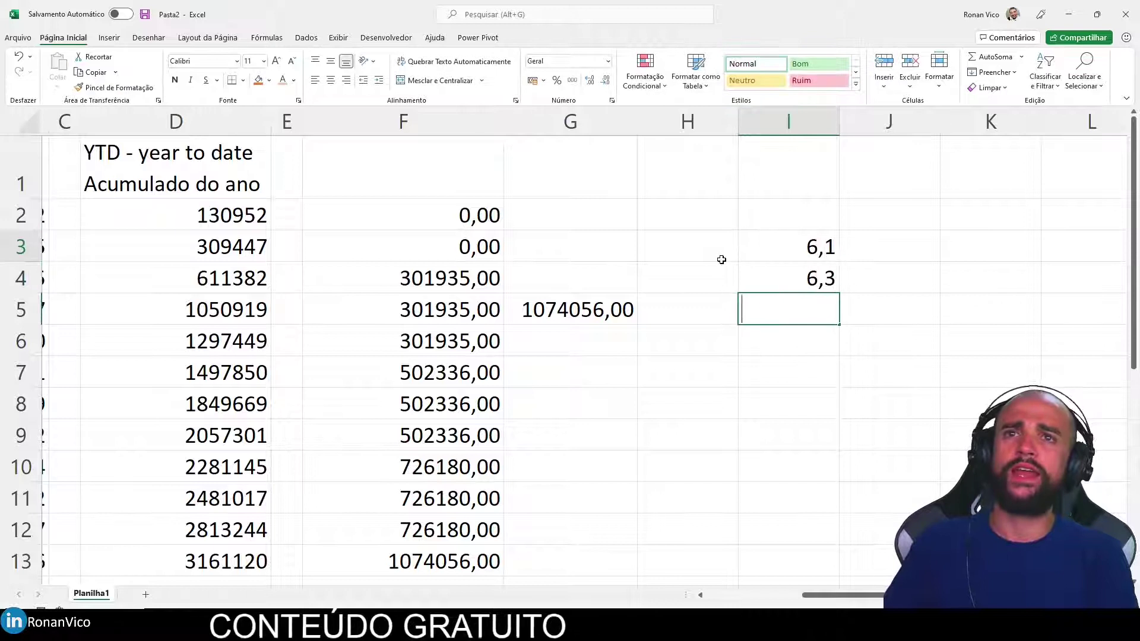
text(6,5)
key(Return)
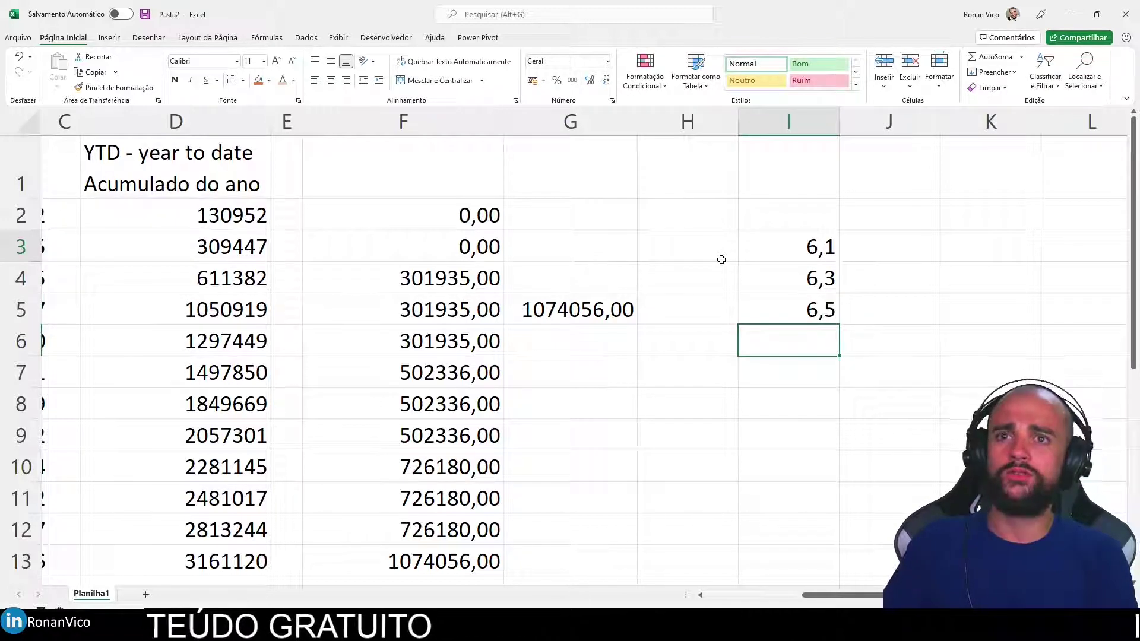
text(6,8)
key(Return)
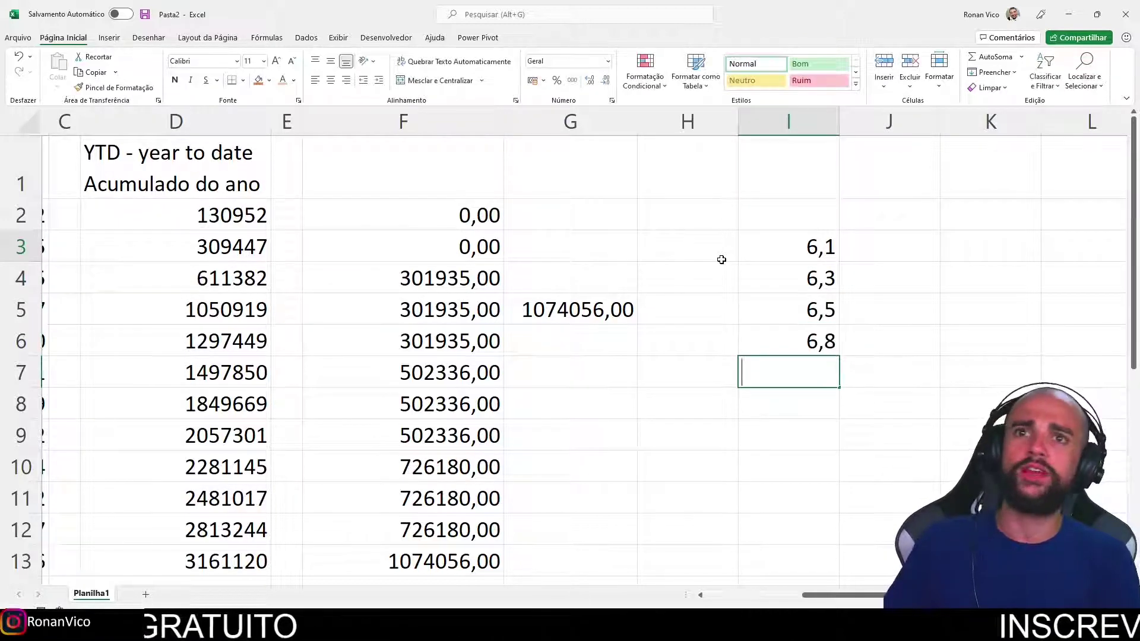
key(BackSpace)
key(BackSpace)
text(6,99)
key(Return)
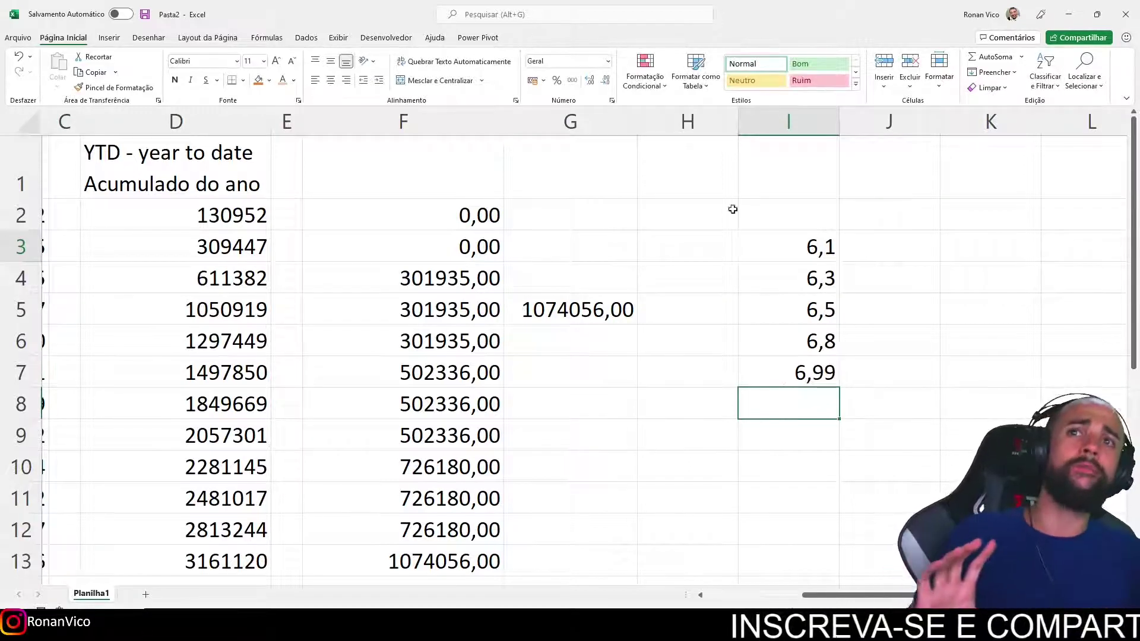
Select the five sample values in I3:I7, as a range and one by one, to point out the numbers being multiplied
scroll(569, 356, right, 1)
drag(720, 250, 727, 387)
click(711, 246)
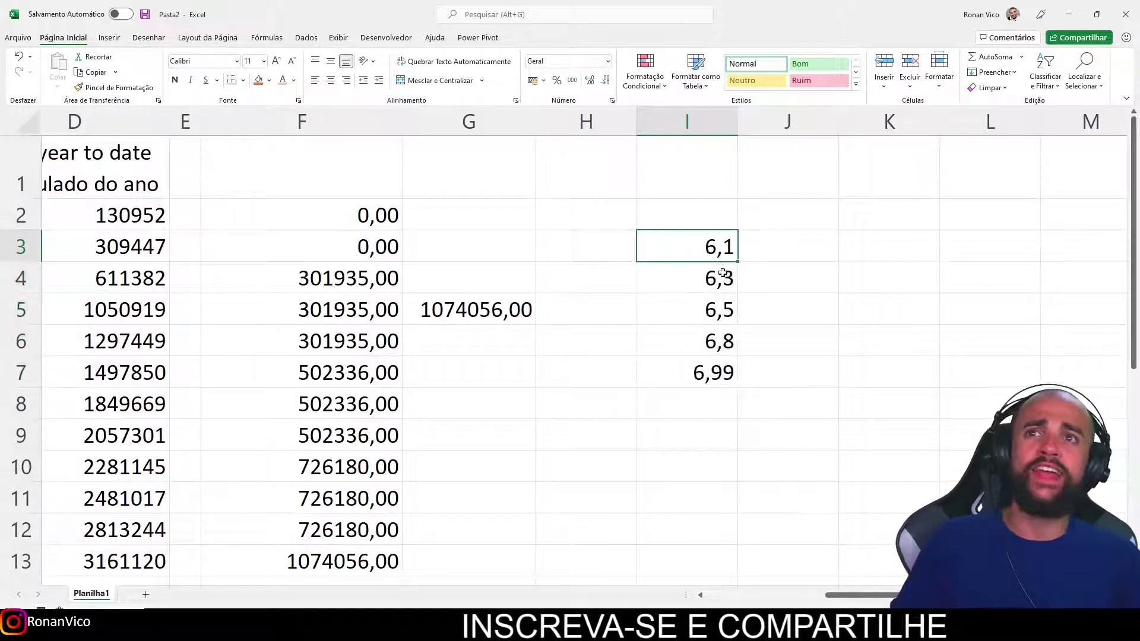
ctrl+click(719, 276)
ctrl+click(719, 308)
ctrl+click(714, 344)
ctrl+click(706, 366)
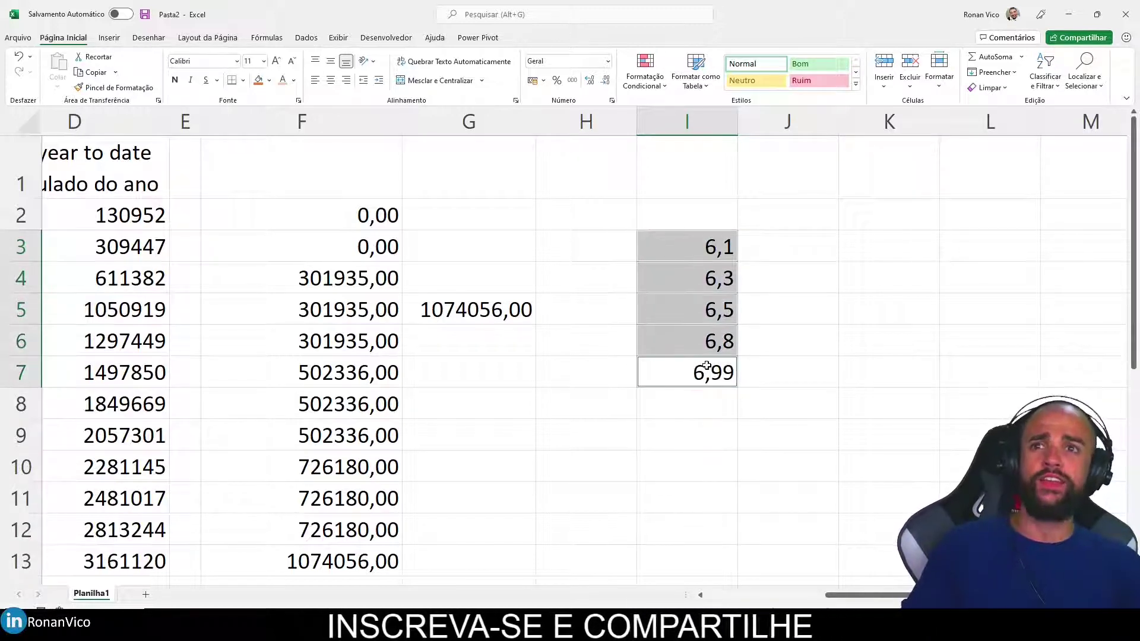
click(770, 438)
text(=)
key(Escape)
click(734, 221)
Multiply the five sample values in K9 with the formula =I3*I4*I5*I6*I7
click(878, 441)
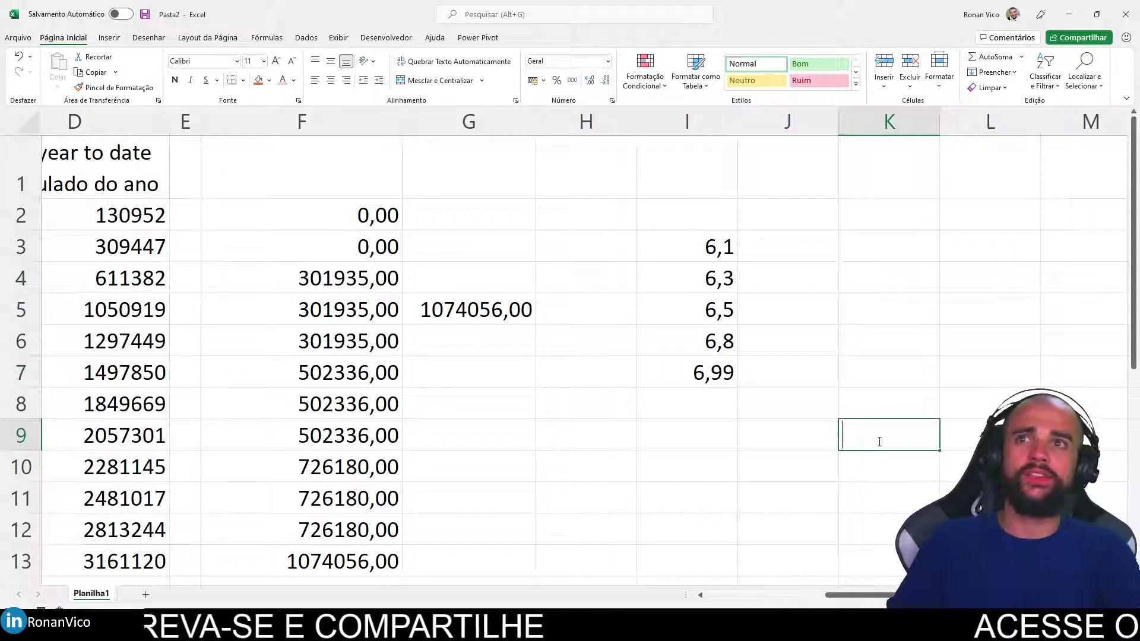
text(=)
click(705, 251)
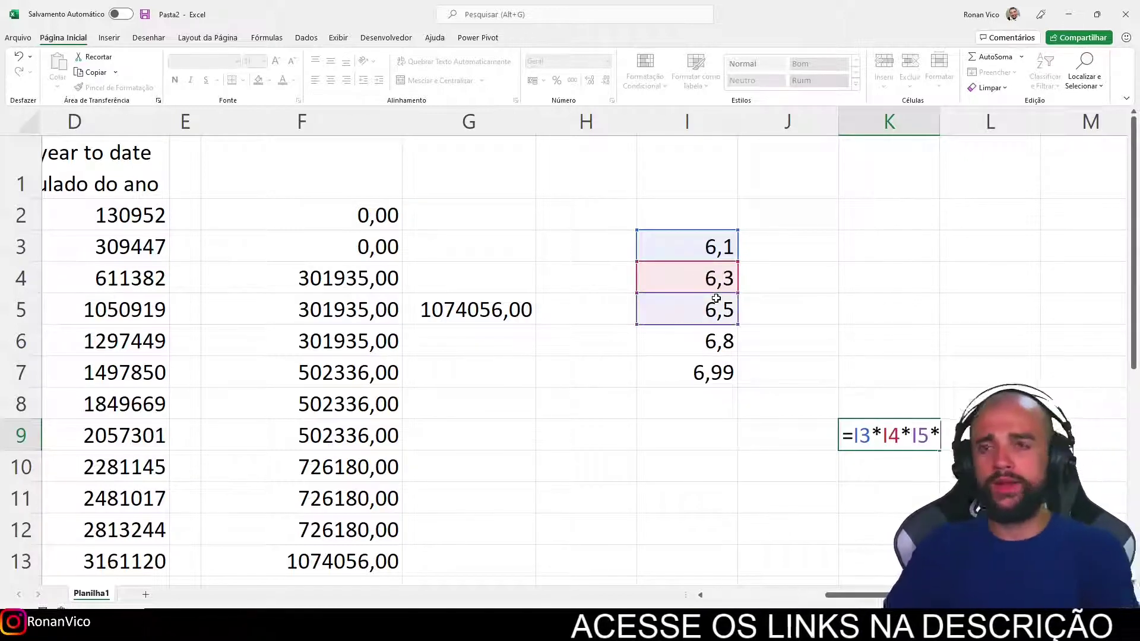
click(690, 377)
key(Return)
Review the K9 multiplication formula against its source values in I3:I7 without changing it
scroll(570, 357, right, 1)
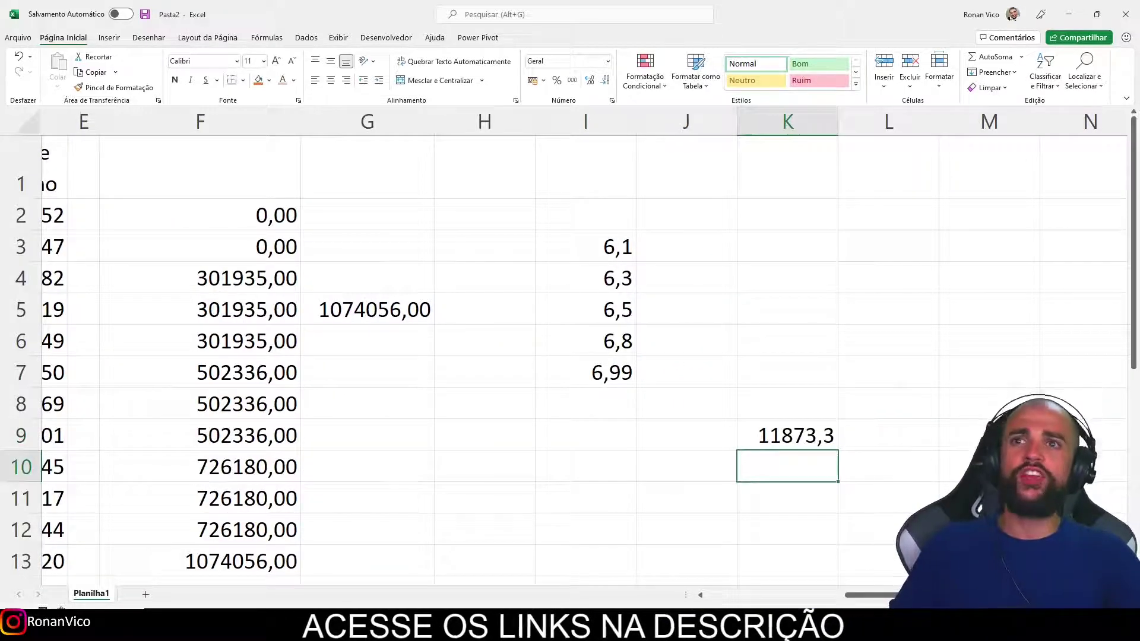
scroll(590, 217, up, 3)
scroll(590, 216, right, 2)
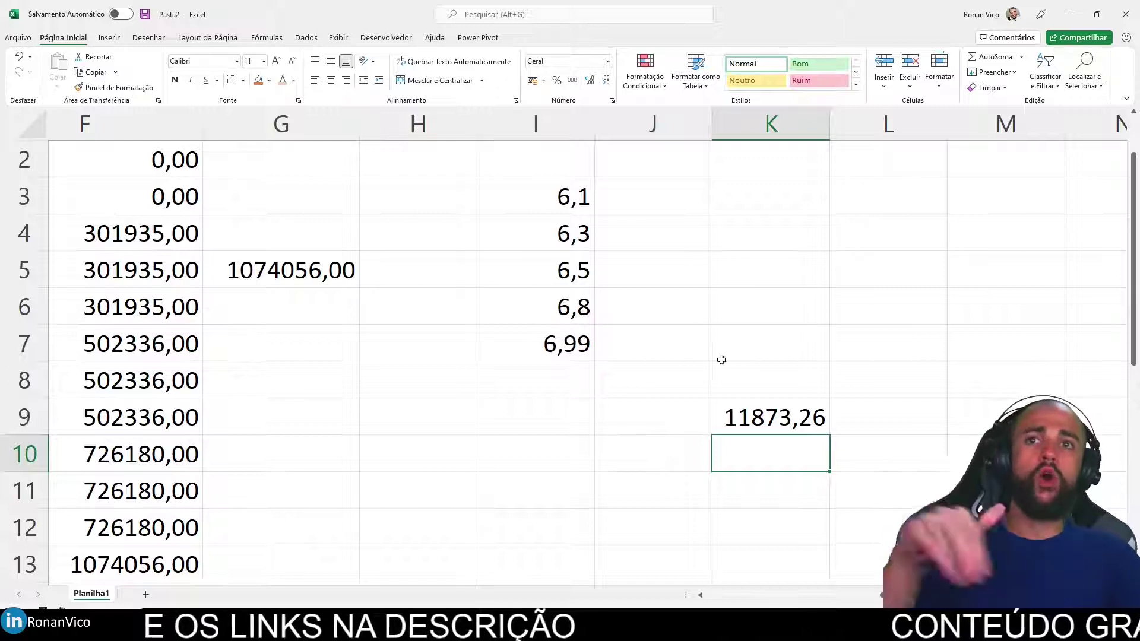
click(779, 414)
drag(570, 196, 595, 356)
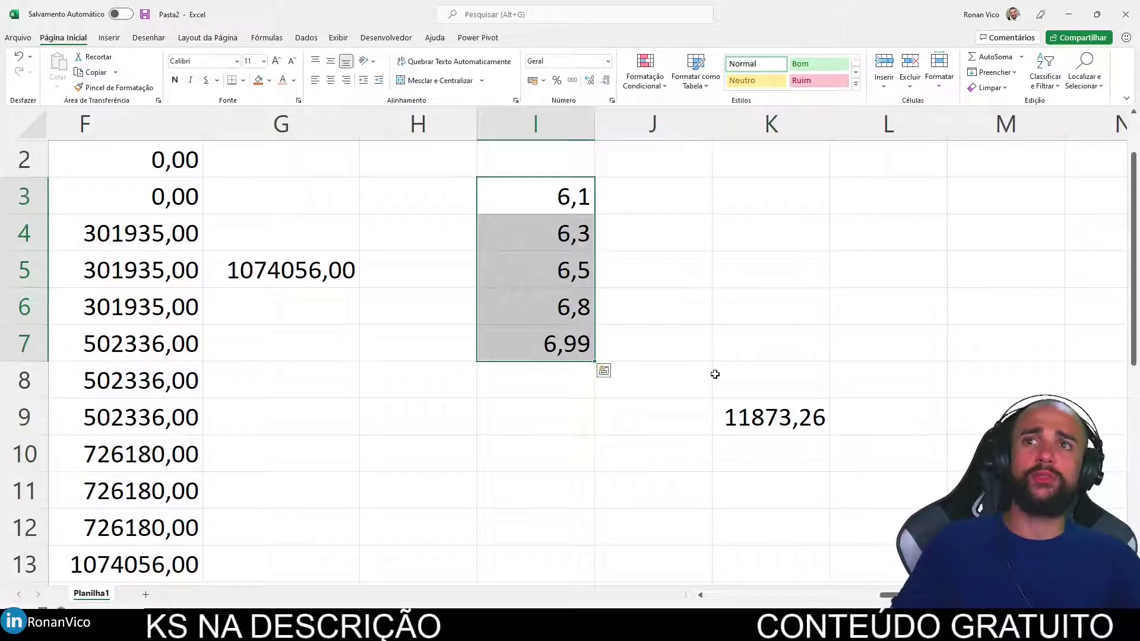
click(793, 409)
double_click(796, 415)
key(Escape)
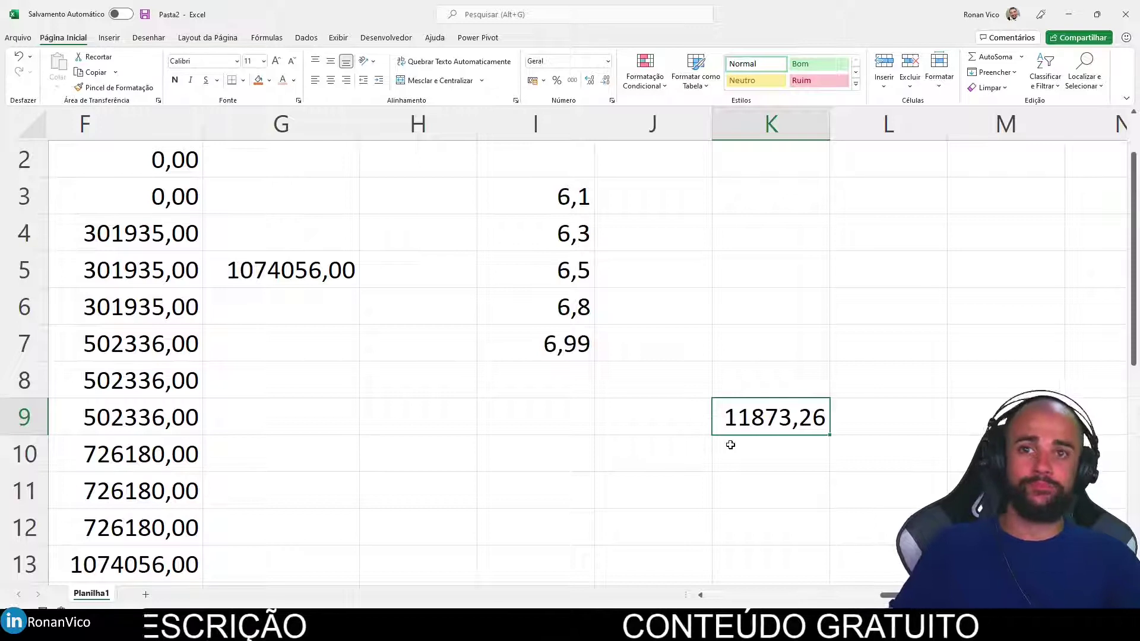
double_click(785, 416)
key(Escape)
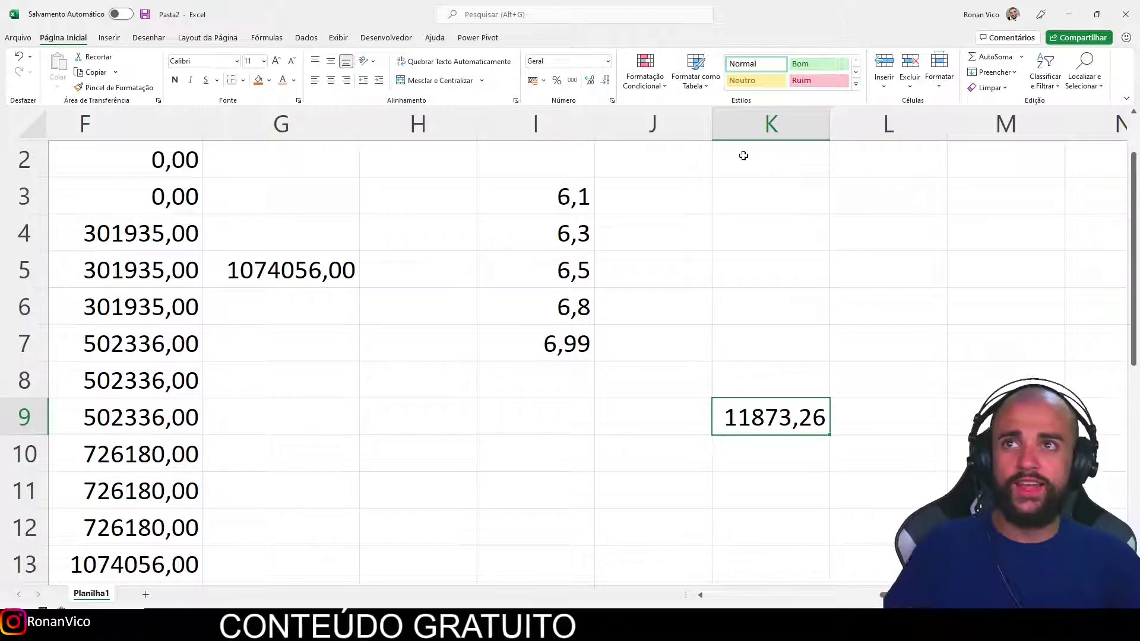
Accumulate the product of the sample values in K2 with the formula =SCAN(1;I3:I7;LAMBDA(anteior;atual;anteior*atual))
click(725, 167)
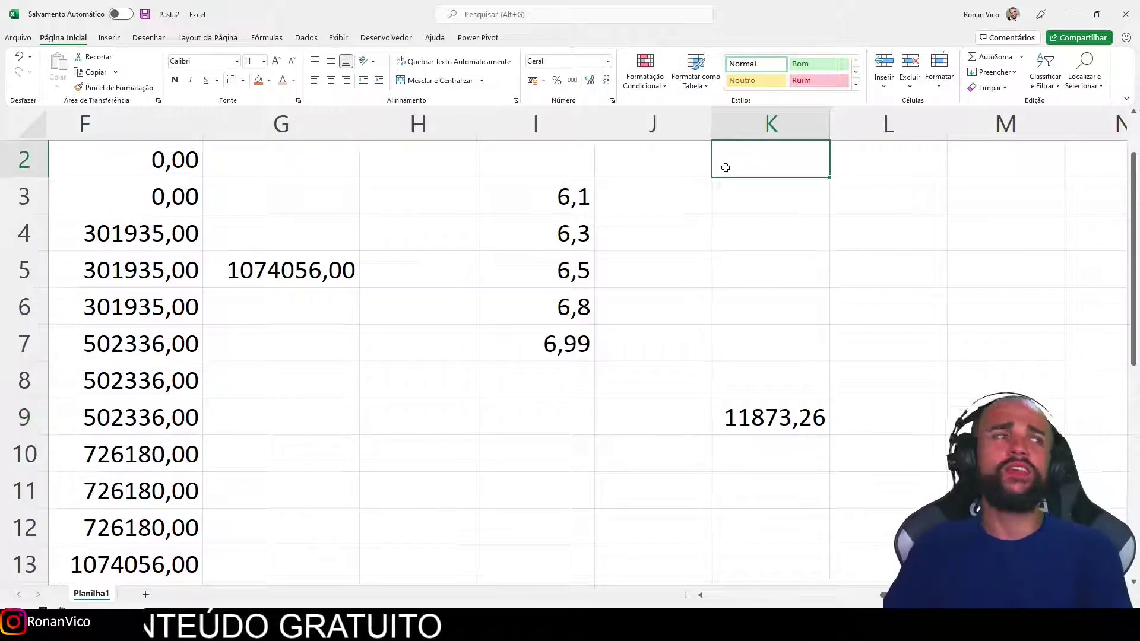
text(=SCAN(1;)
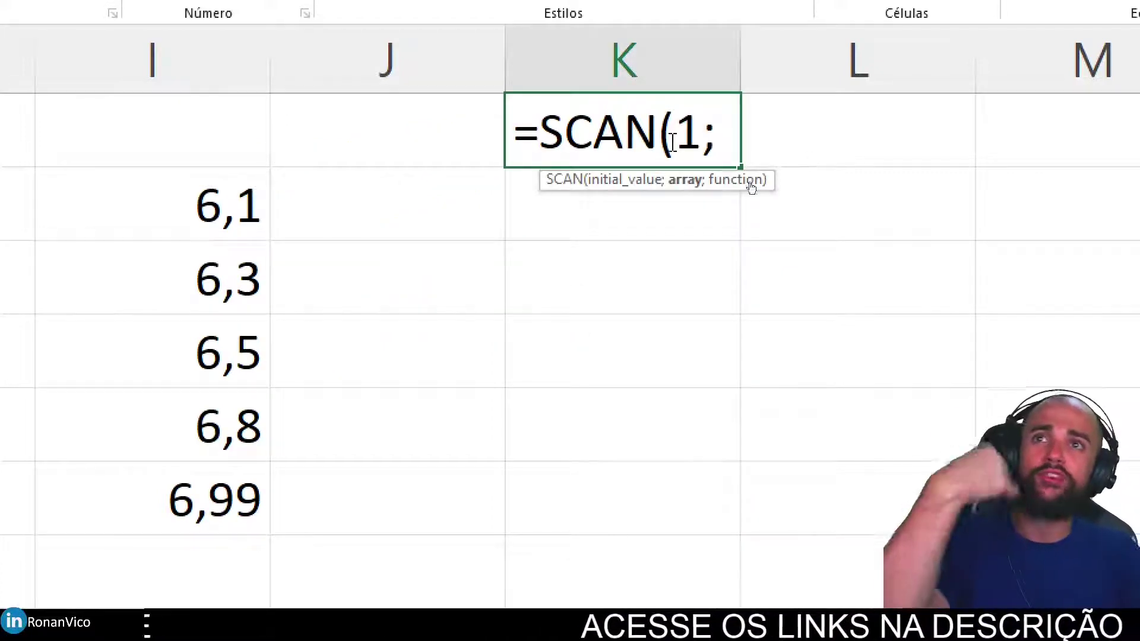
drag(215, 191, 215, 496)
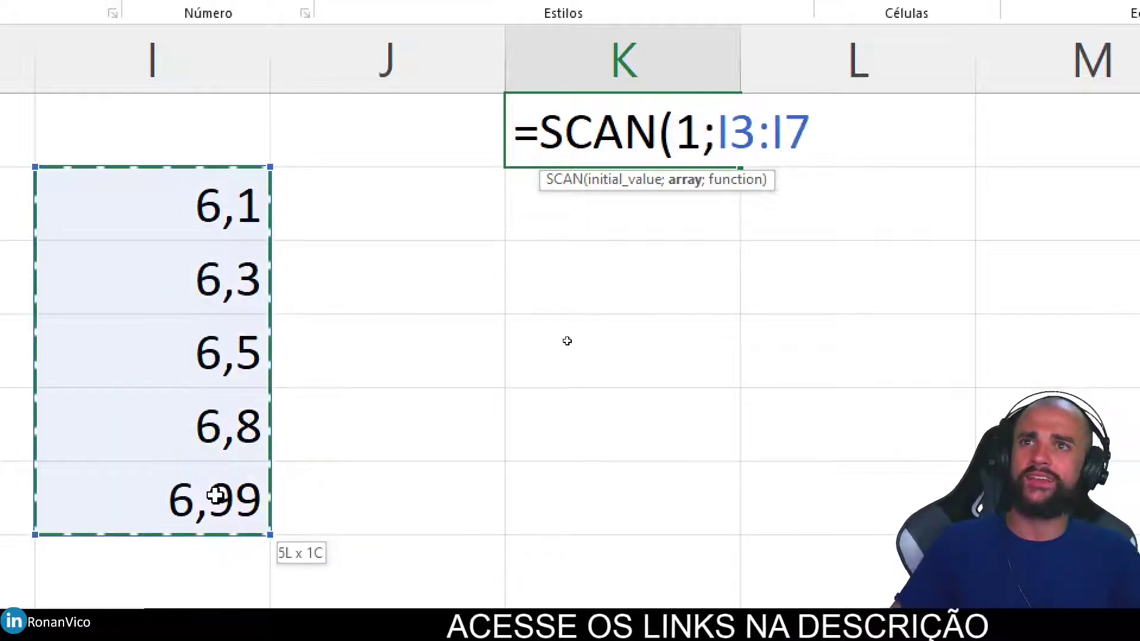
text(;lam)
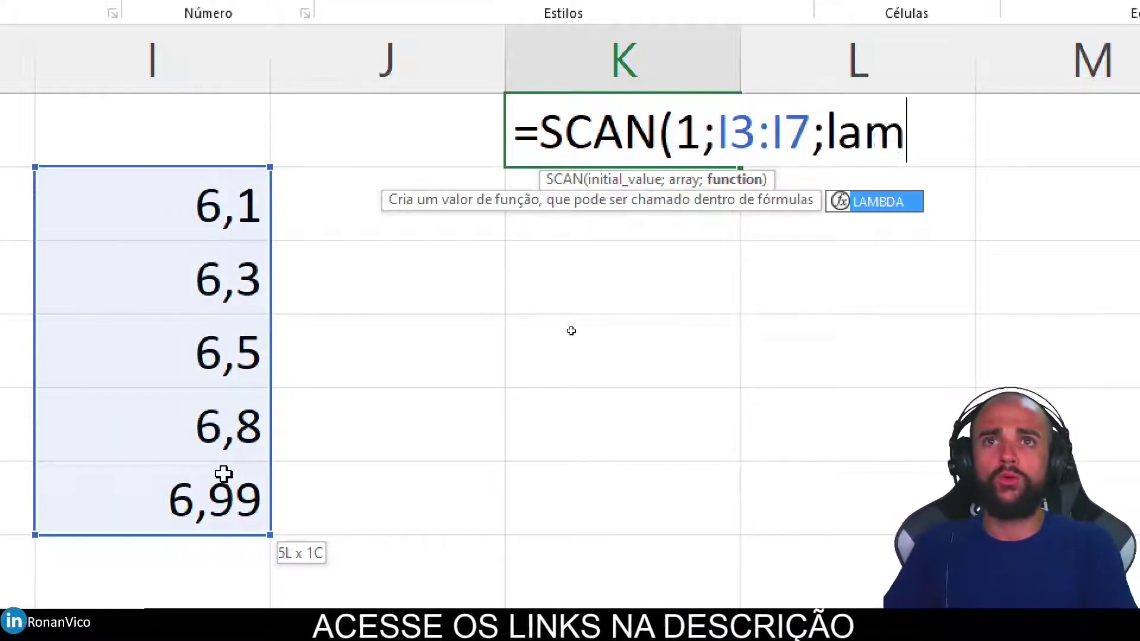
key(Tab)
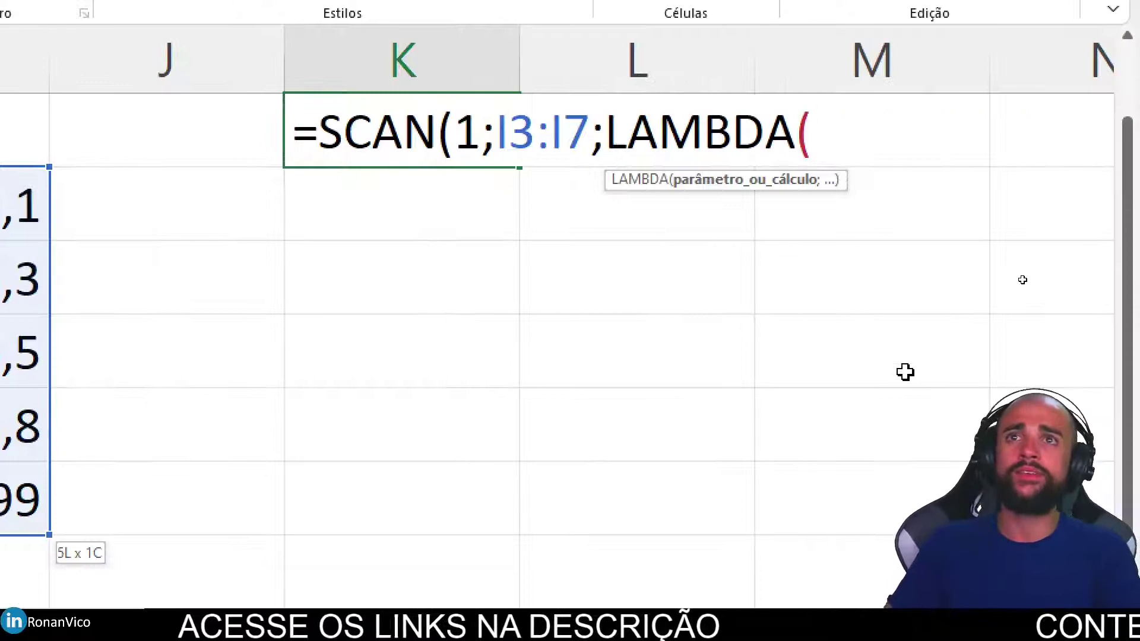
text(anteior)
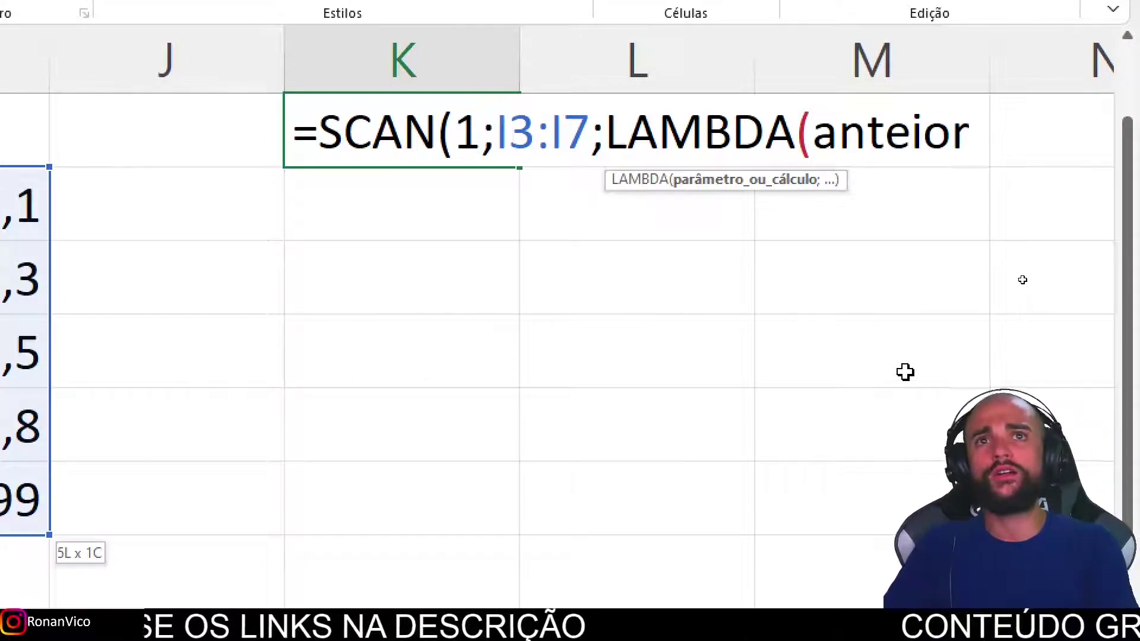
text(;atual;antei)
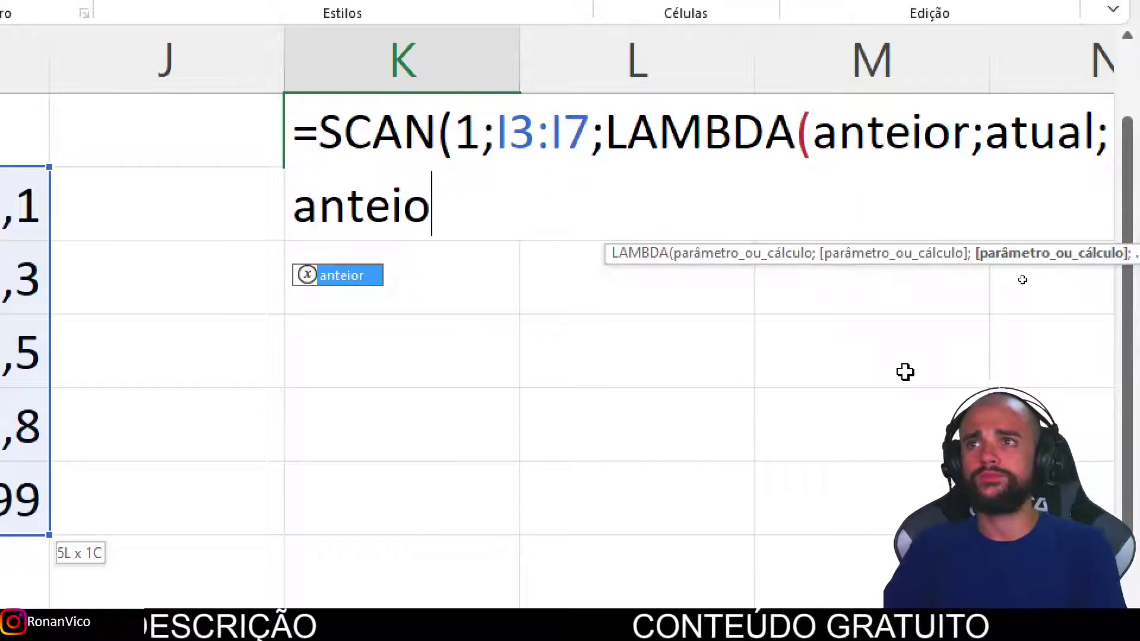
text(or*atual)
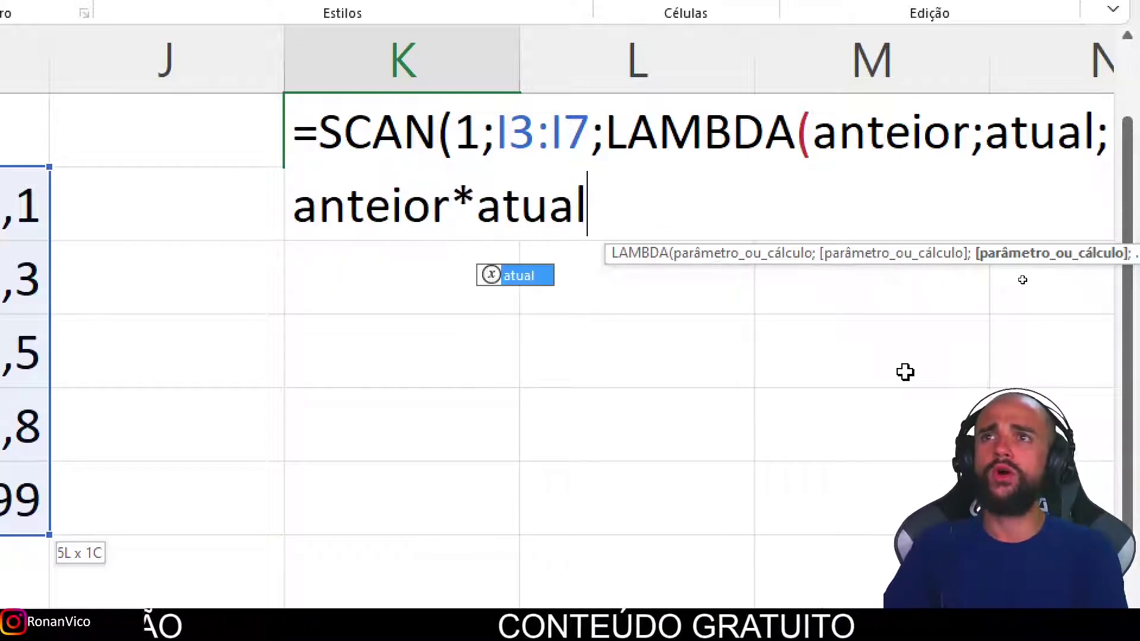
text())
key(Return)
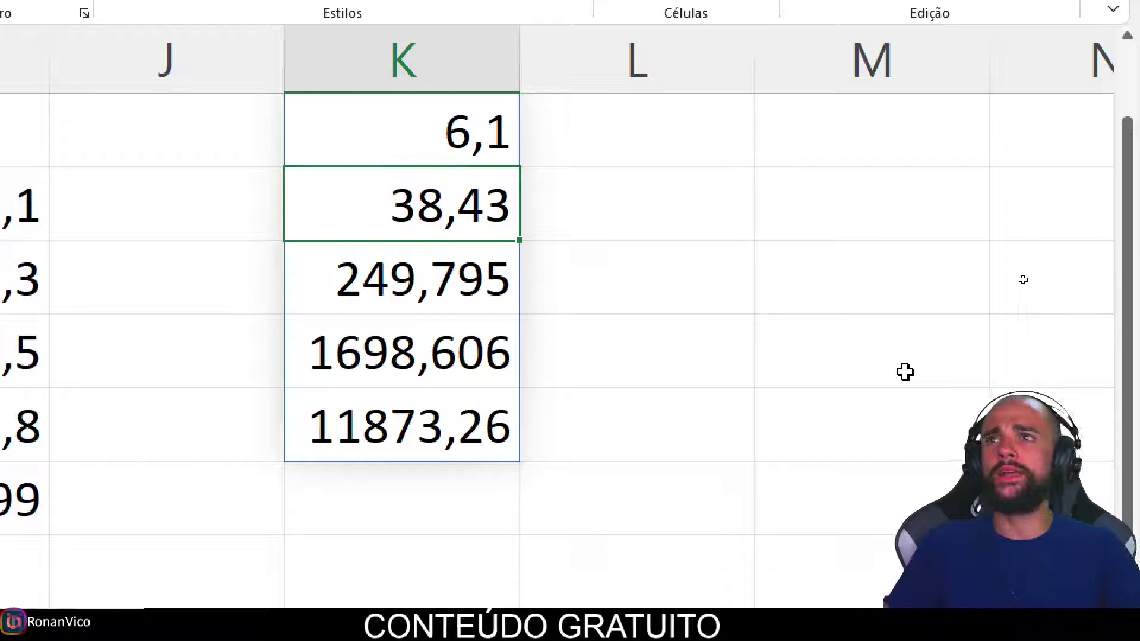
Compare the last accumulated product in K6 with the manual product in K9, and select the whole spilled range K2:K6
click(776, 315)
drag(697, 341, 856, 339)
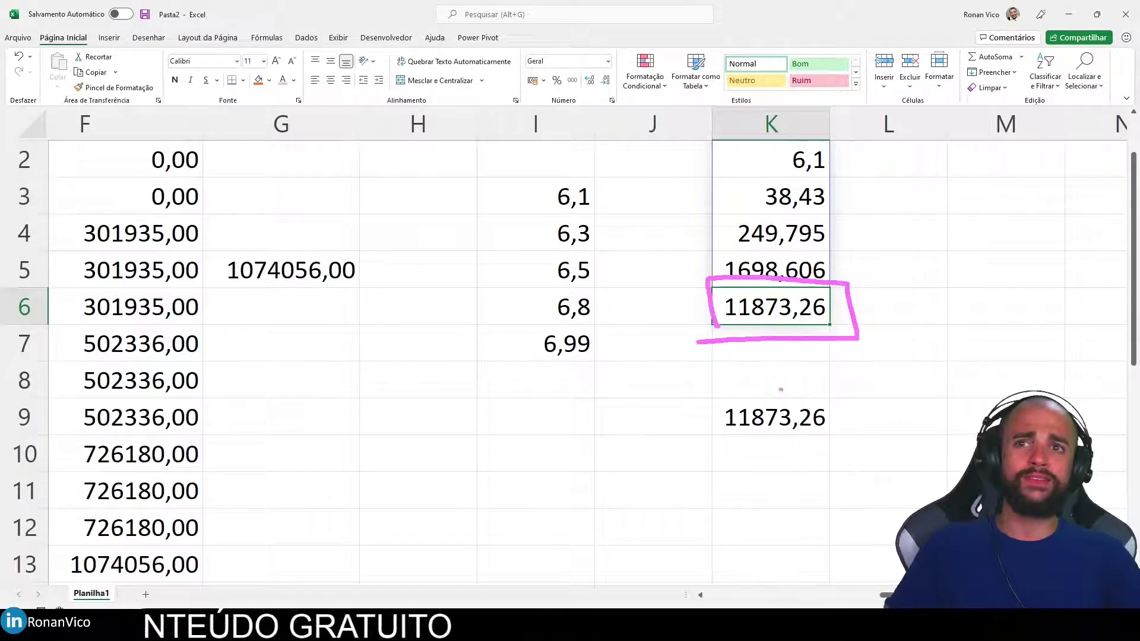
key(Escape)
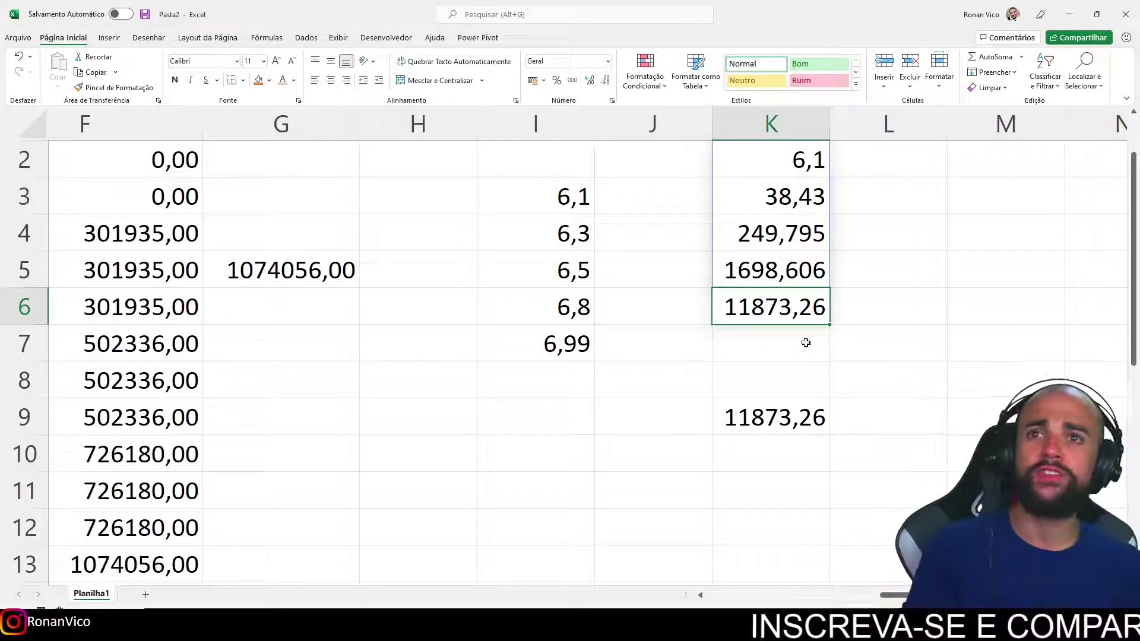
drag(803, 156, 776, 315)
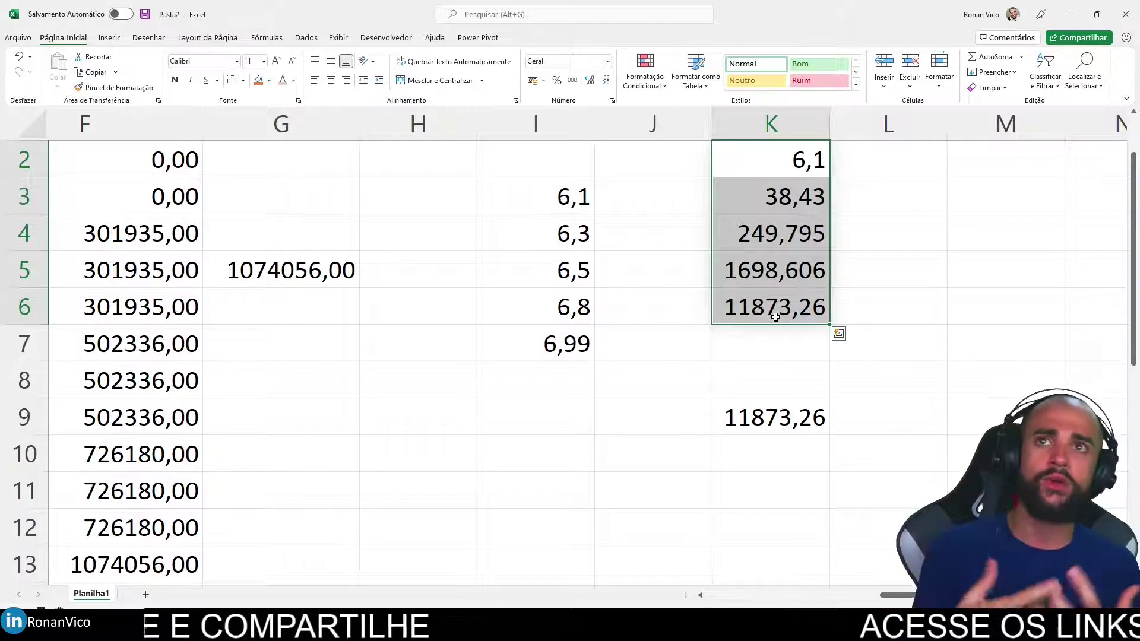
double_click(728, 166)
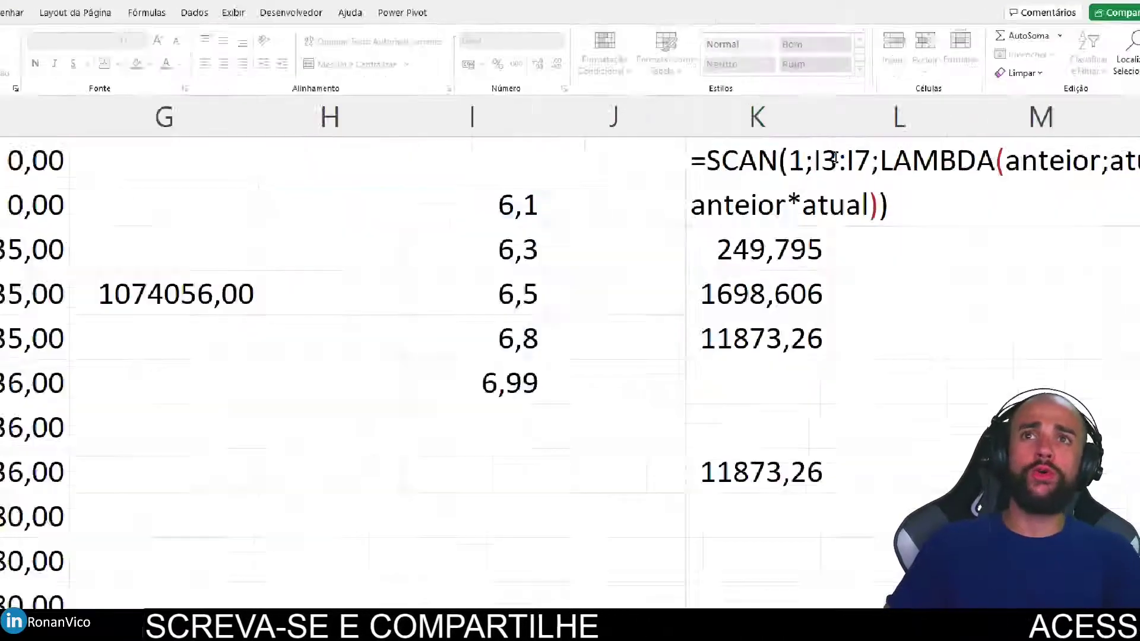
text(INDE)
key(BackSpace)
key(BackSpace)
key(BackSpace)
key(BackSpace)
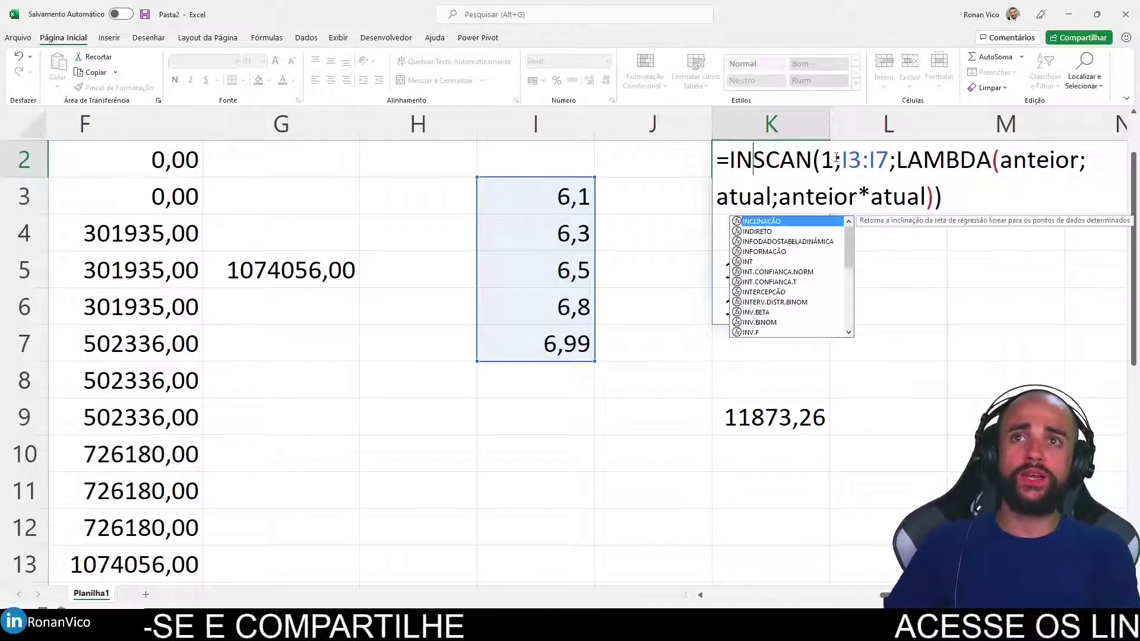
text(ÍNDICE)
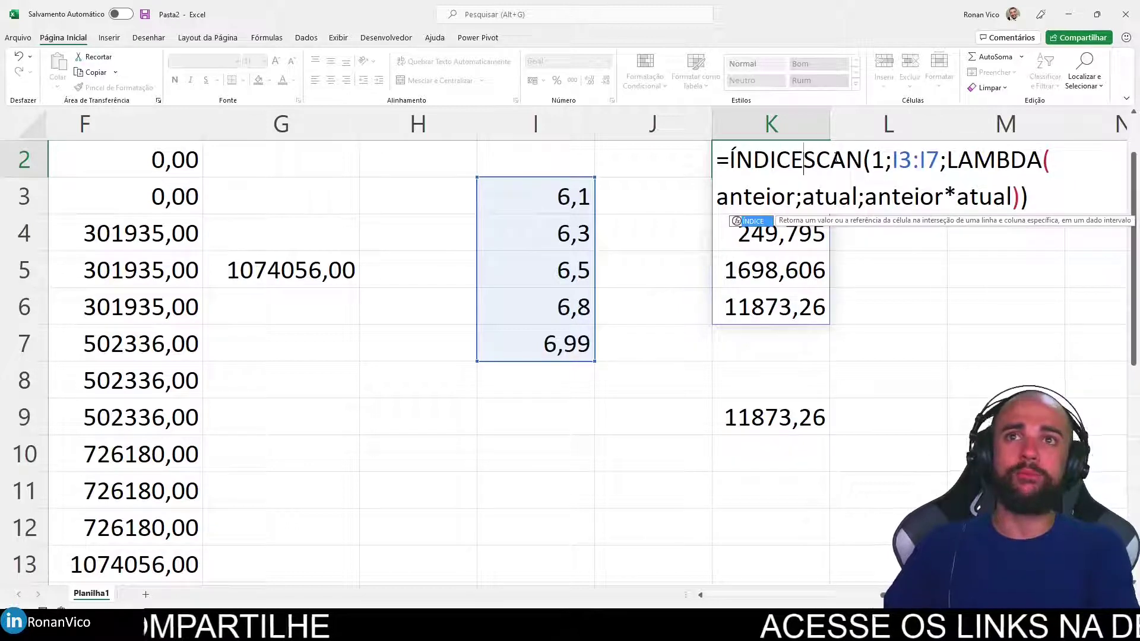
text(()
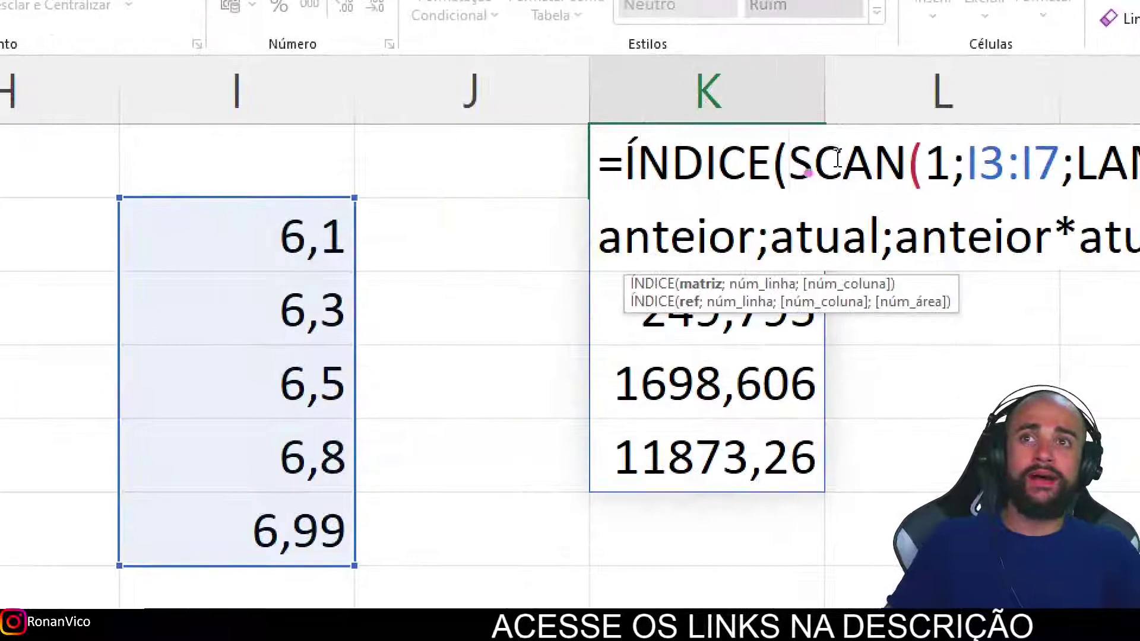
drag(679, 295, 705, 294)
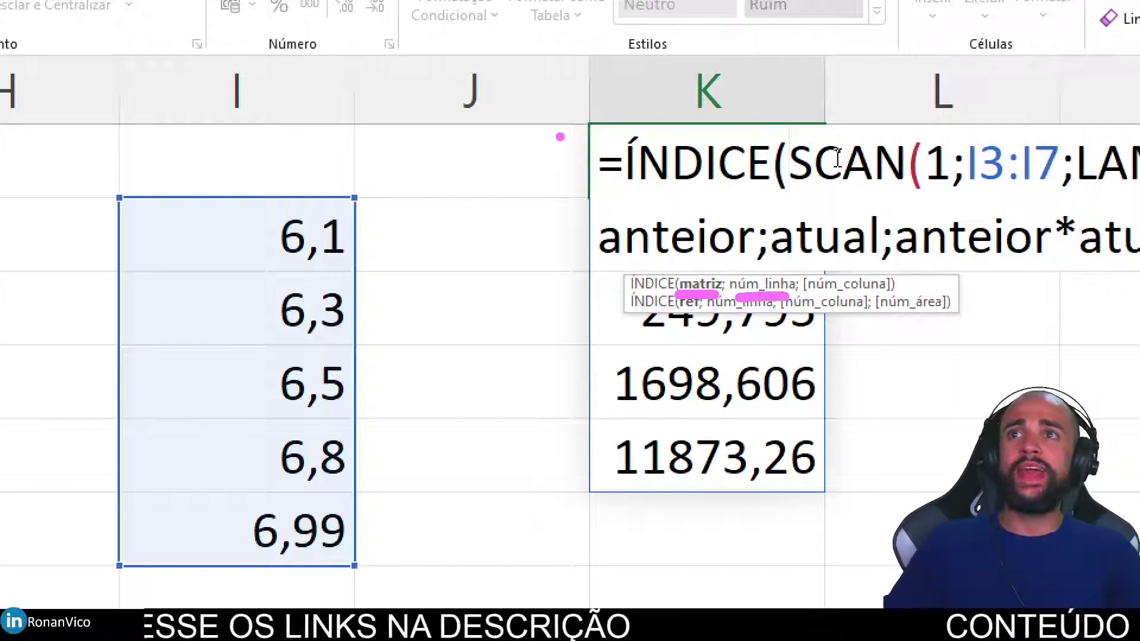
key(Escape)
key(BackSpace)
key(BackSpace)
key(BackSpace)
key(BackSpace)
key(BackSpace)
key(BackSpace)
key(BackSpace)
key(ctrl+Return)
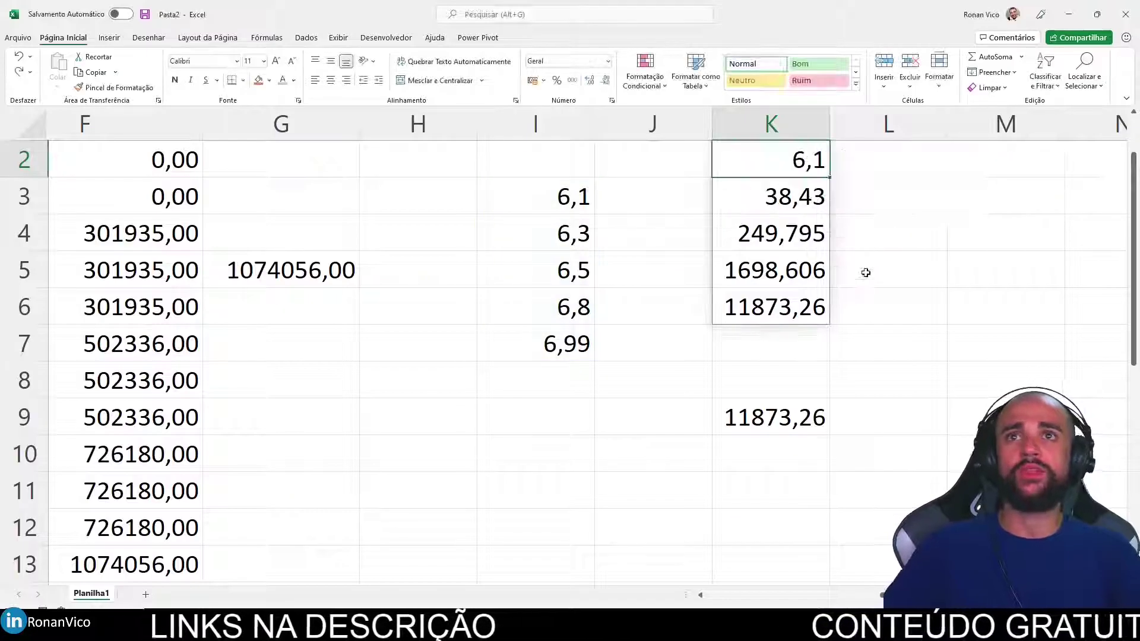
Mark positions 1 to 5 beside the accumulated results in K2:K6 and the sample values in I3:I7, and clear the marks
drag(677, 149, 680, 168)
drag(678, 230, 684, 257)
drag(690, 301, 704, 300)
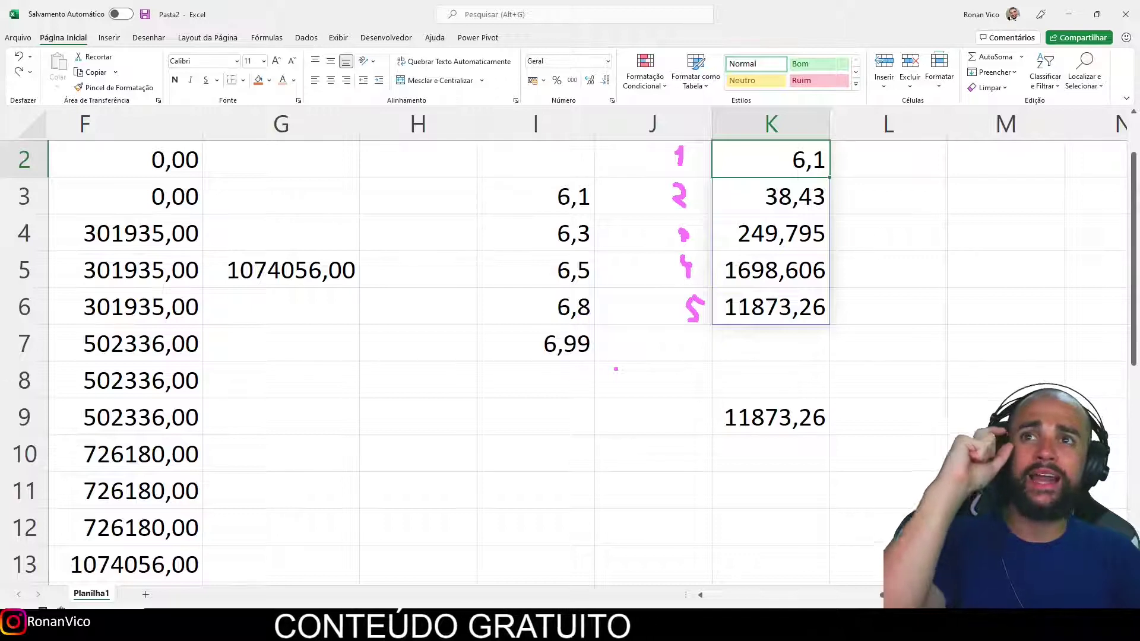
mouse_move(703, 295)
mouse_down()
mouse_move(683, 336)
mouse_move(704, 308)
mouse_up()
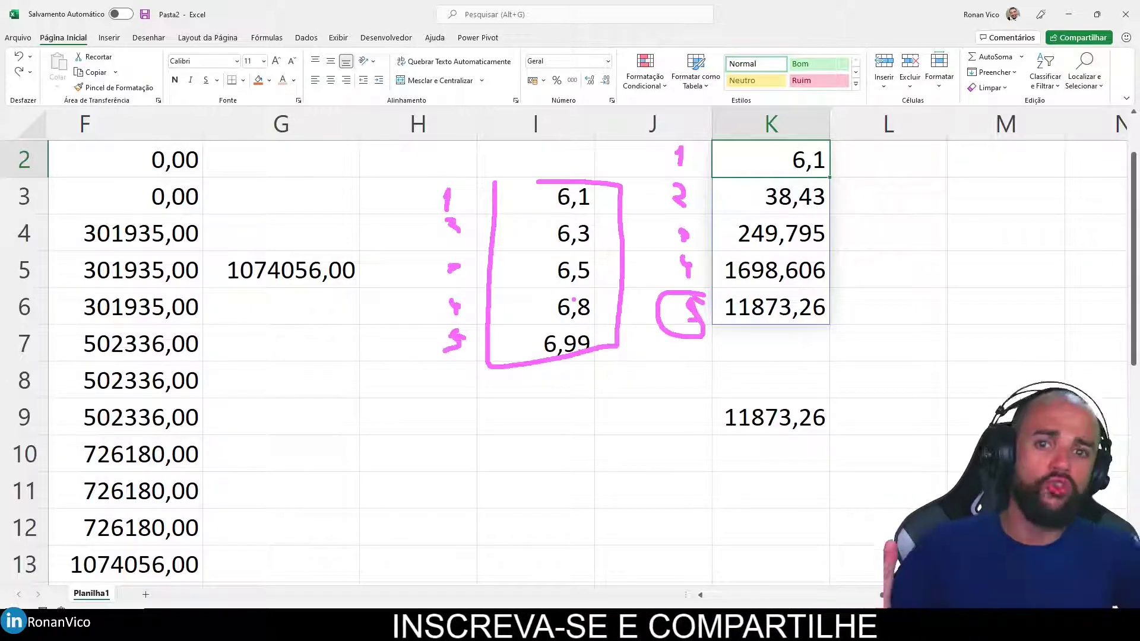
key(Escape)
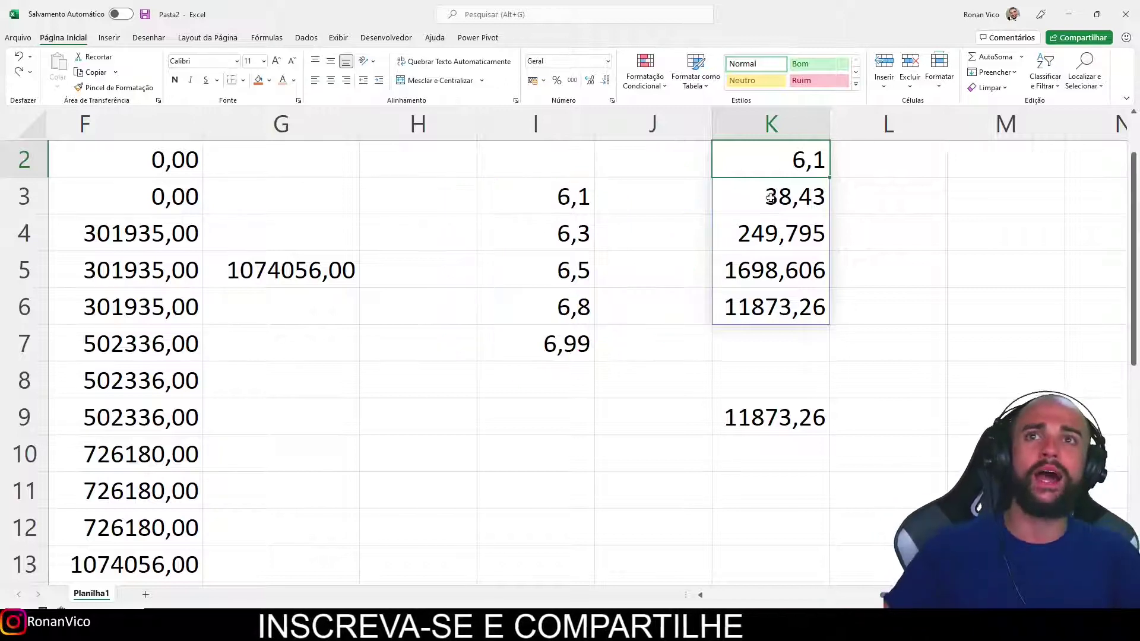
Wrap the SCAN formula in K2 in an ÍNDICE function, using the complete SCAN expression as its matrix argument
key(F2)
click(731, 160)
text(ÍNDICE(SCAN(1;I3:I7;LAMBDA()
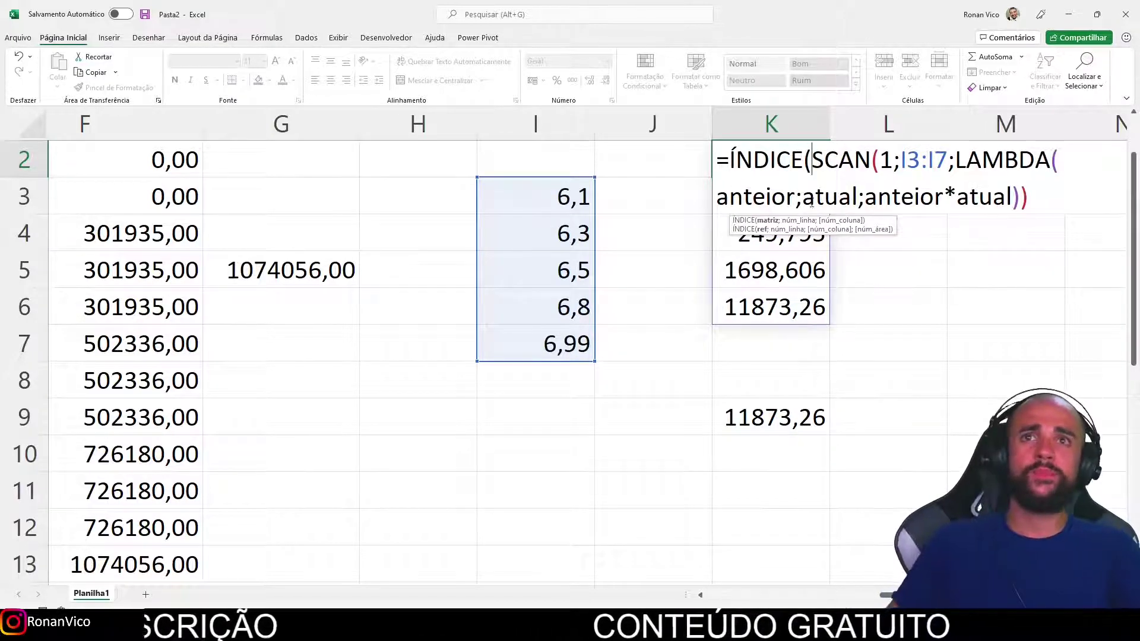
drag(812, 159, 1056, 197)
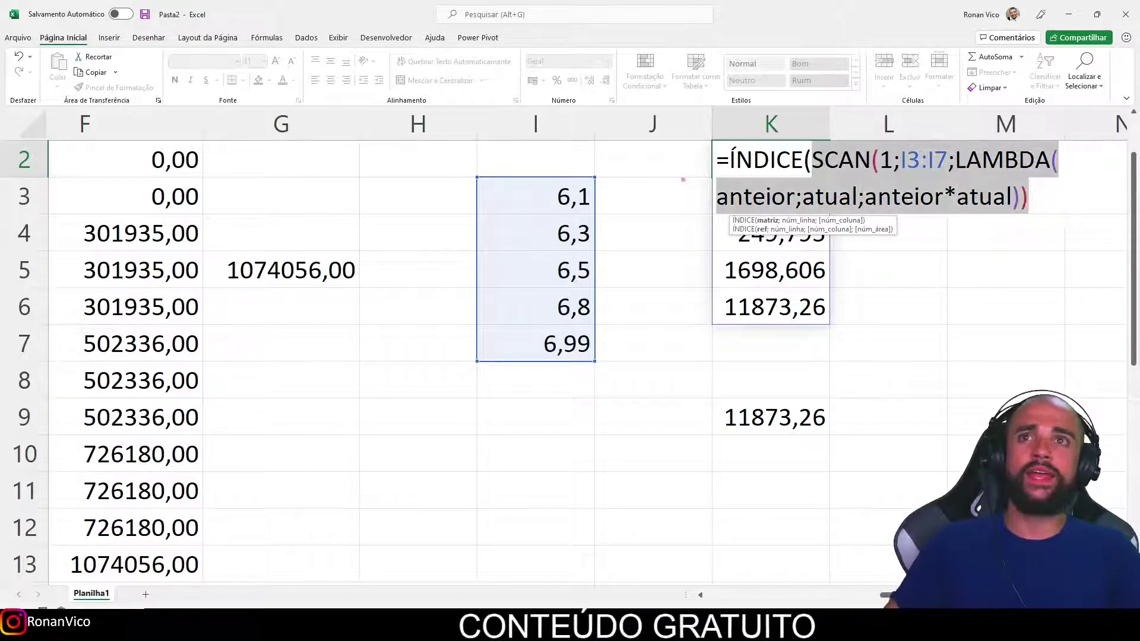
click(1053, 199)
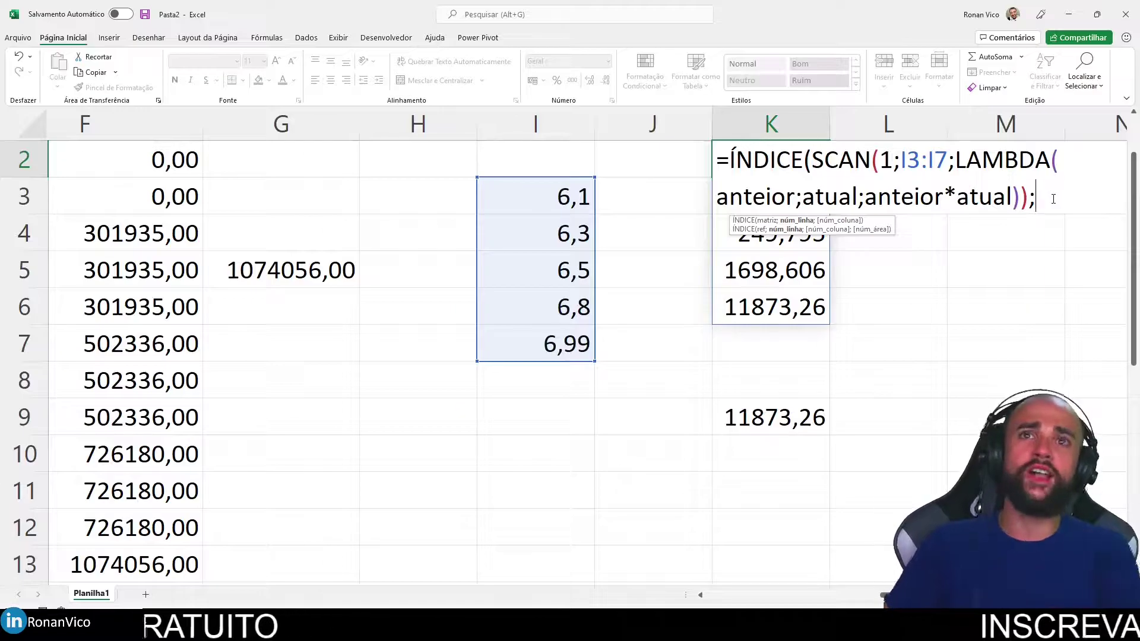
Set the row number of the ÍNDICE formula in K2 to CONT.NÚM(I3:I7) and complete the formula
text(Coun)
key(BackSpace)
key(BackSpace)
text(ONT)
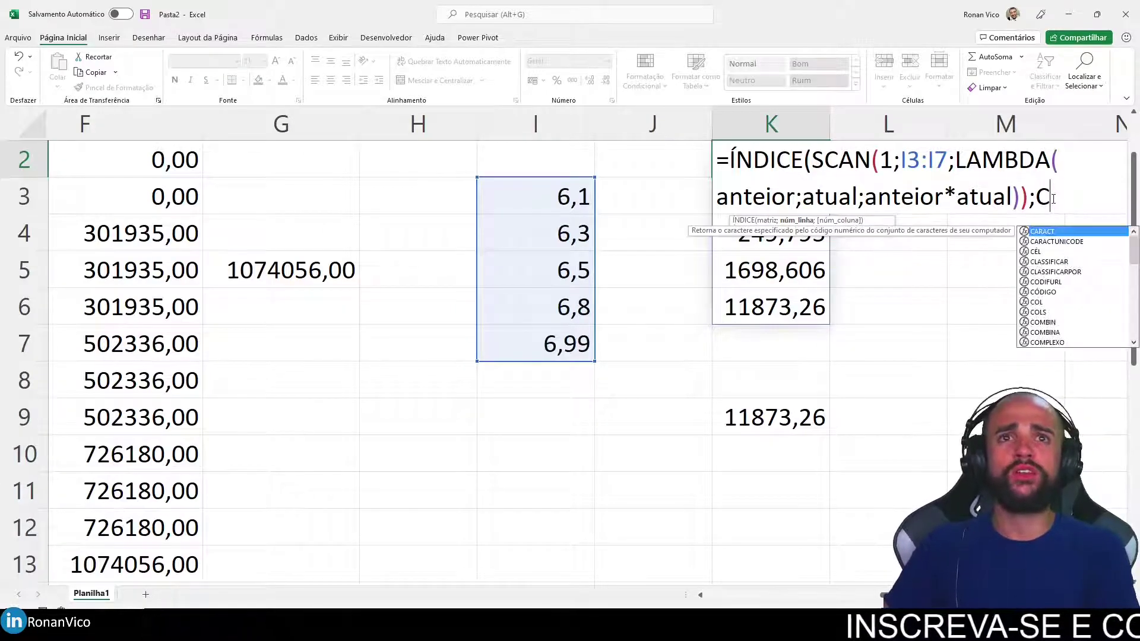
key(Tab)
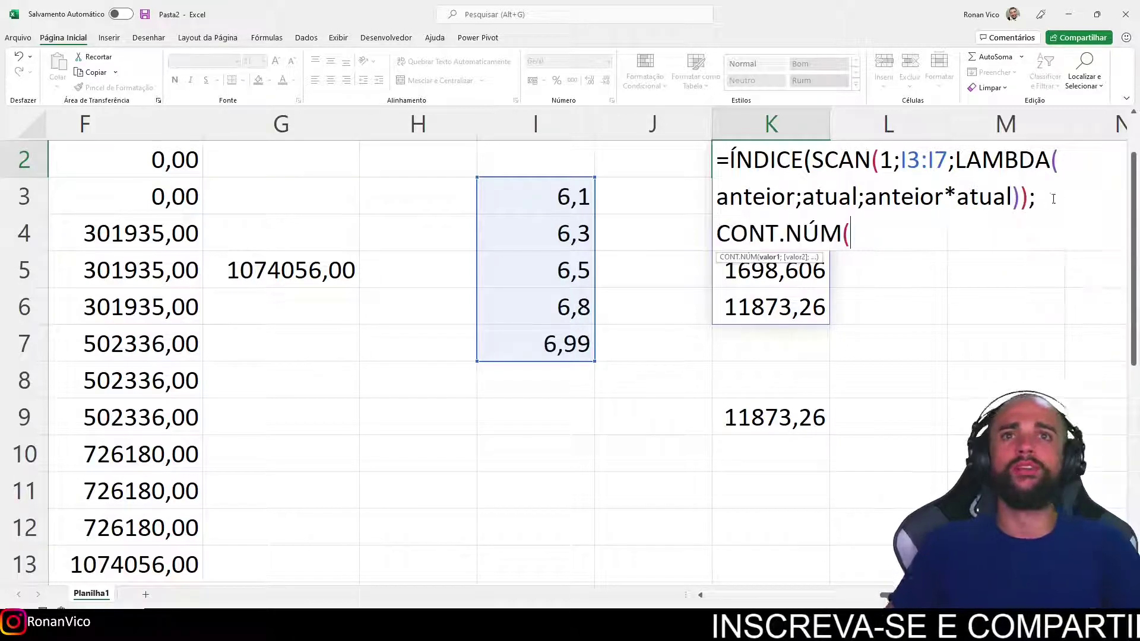
drag(560, 196, 555, 359)
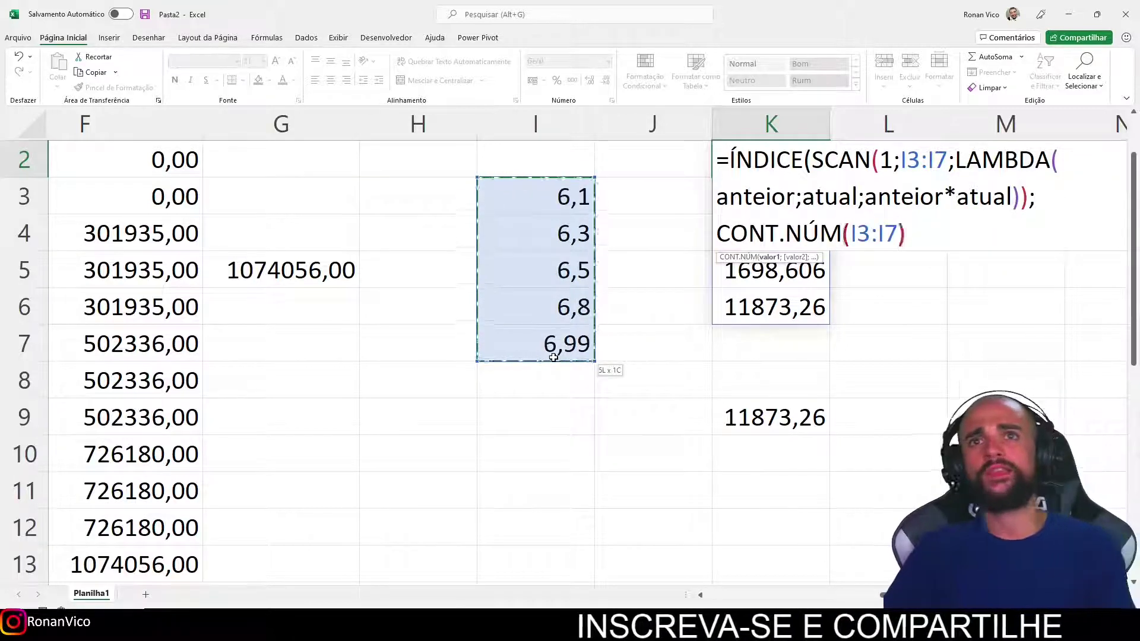
text())
key(Return)
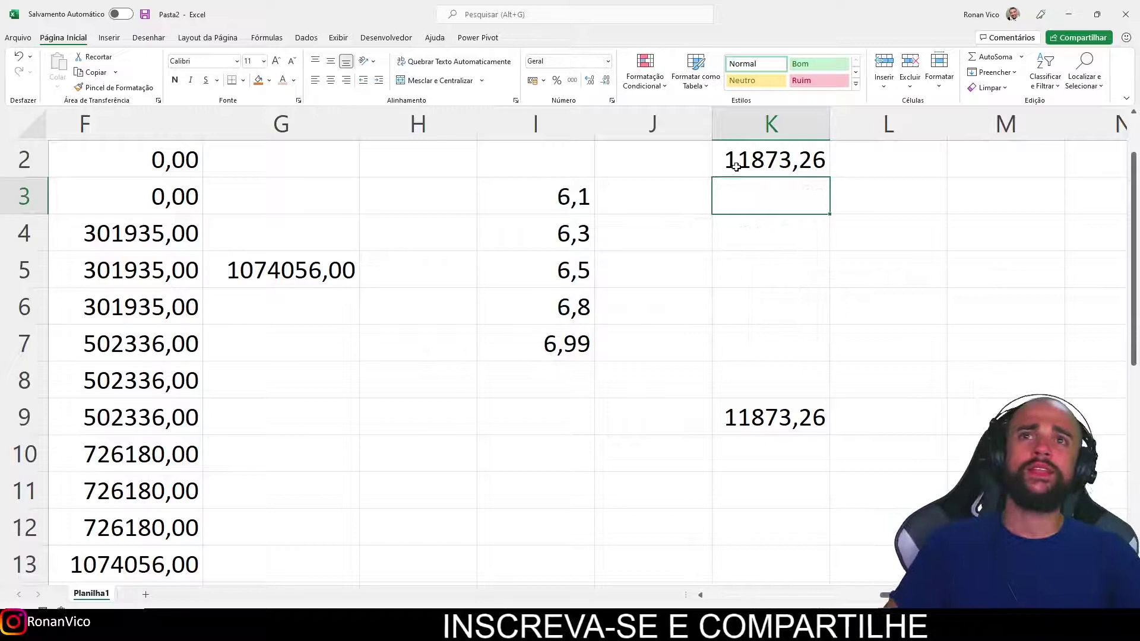
Evaluate the CONT.NÚM(I3:I7) part inside the K2 formula, and restore the original expression
double_click(736, 165)
key(Escape)
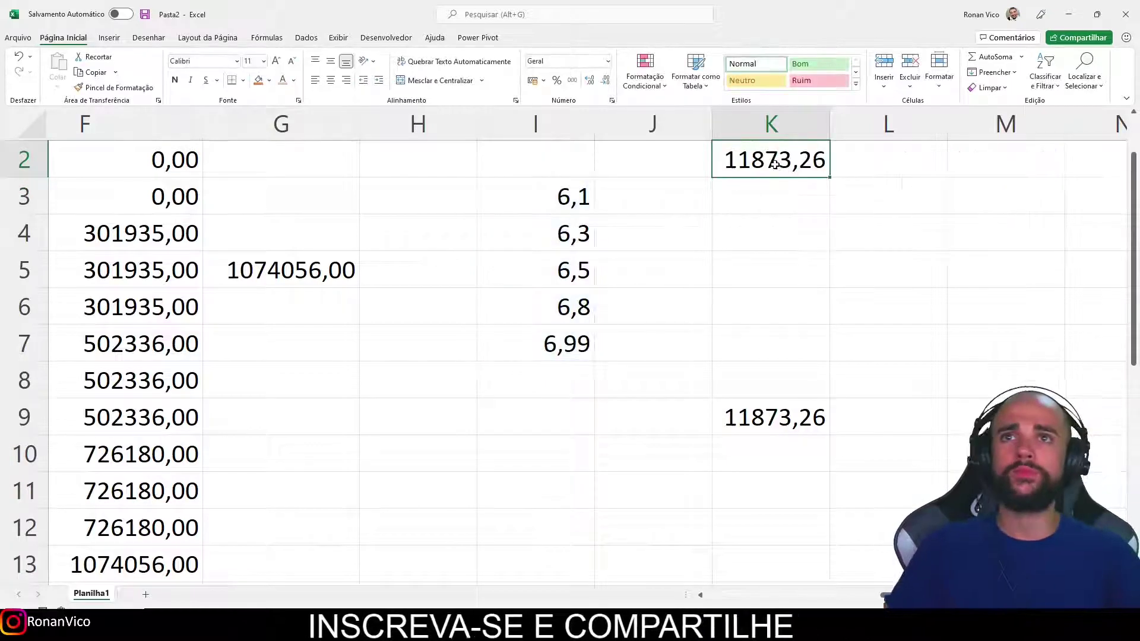
key(F2)
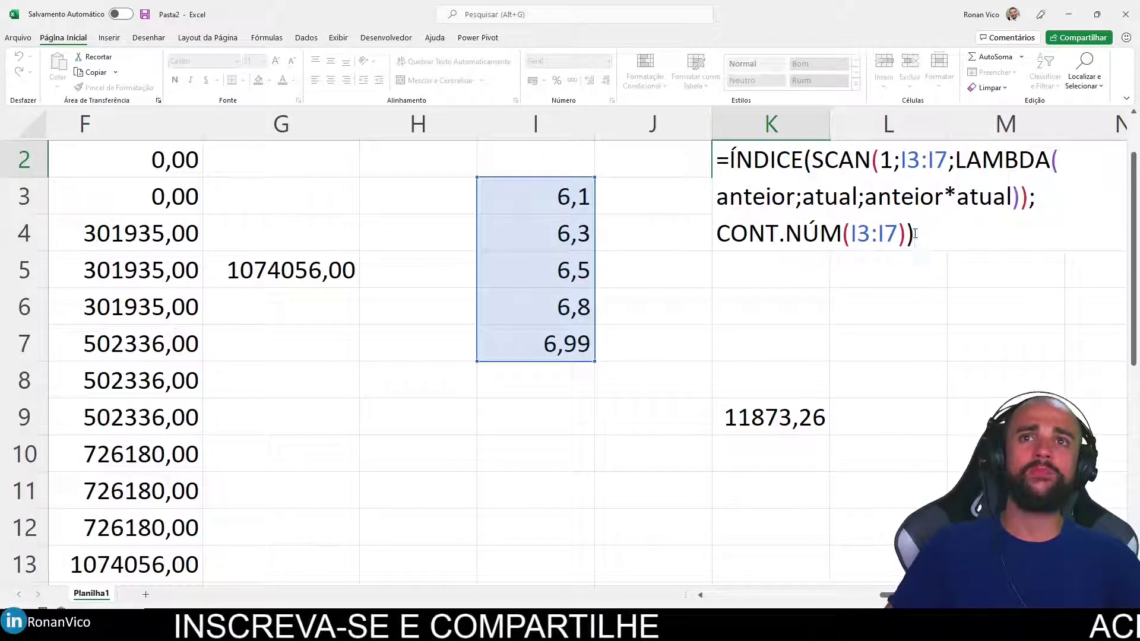
drag(909, 234, 717, 230)
text(5)
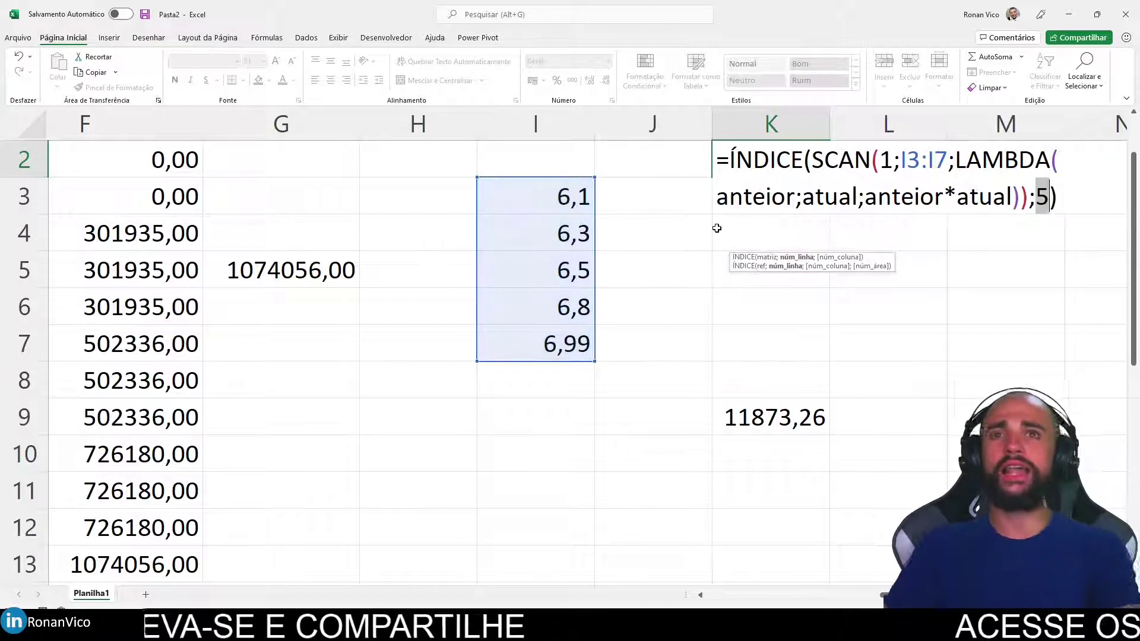
key(ctrl+z)
key(Return)
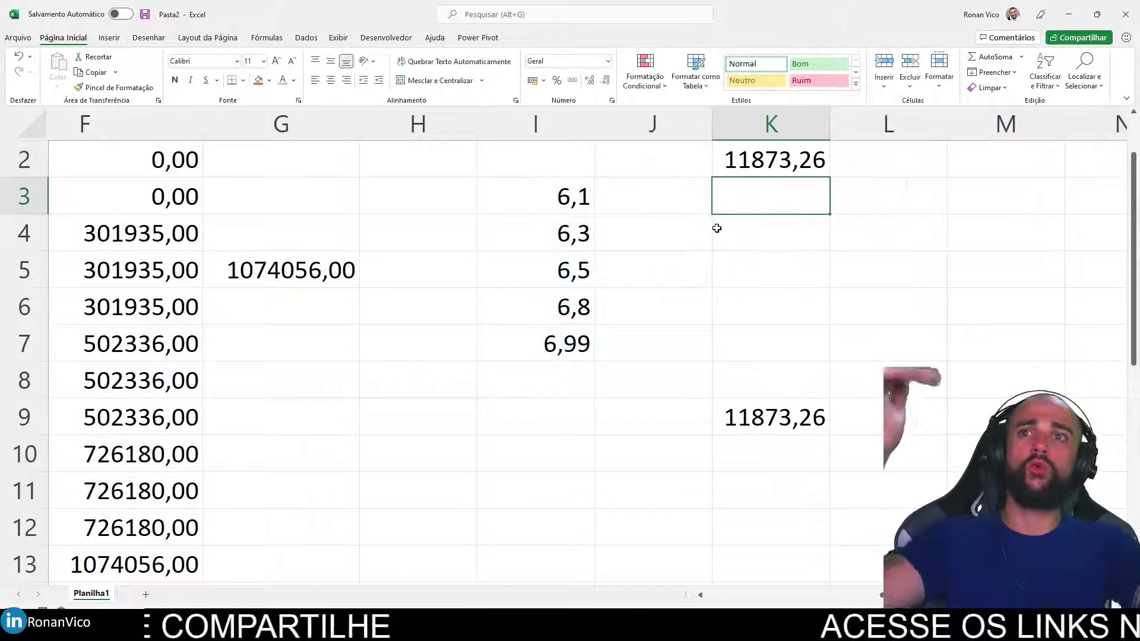
Review the manual multiplication formula in K9 against the ÍNDICE and SCAN formula in K2
double_click(829, 413)
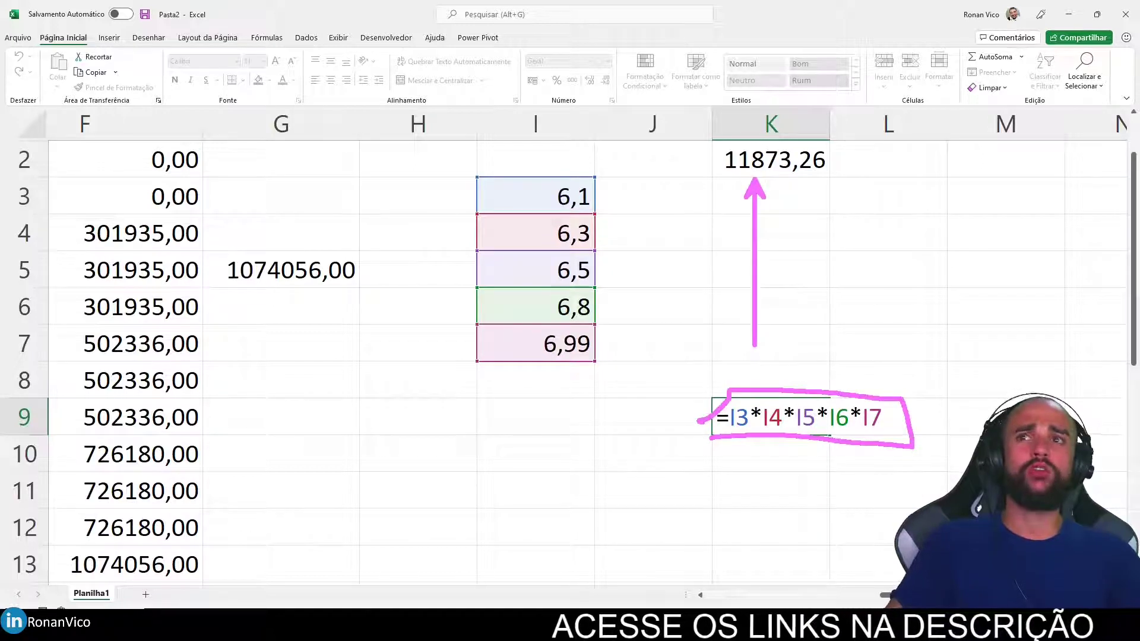
key(Escape)
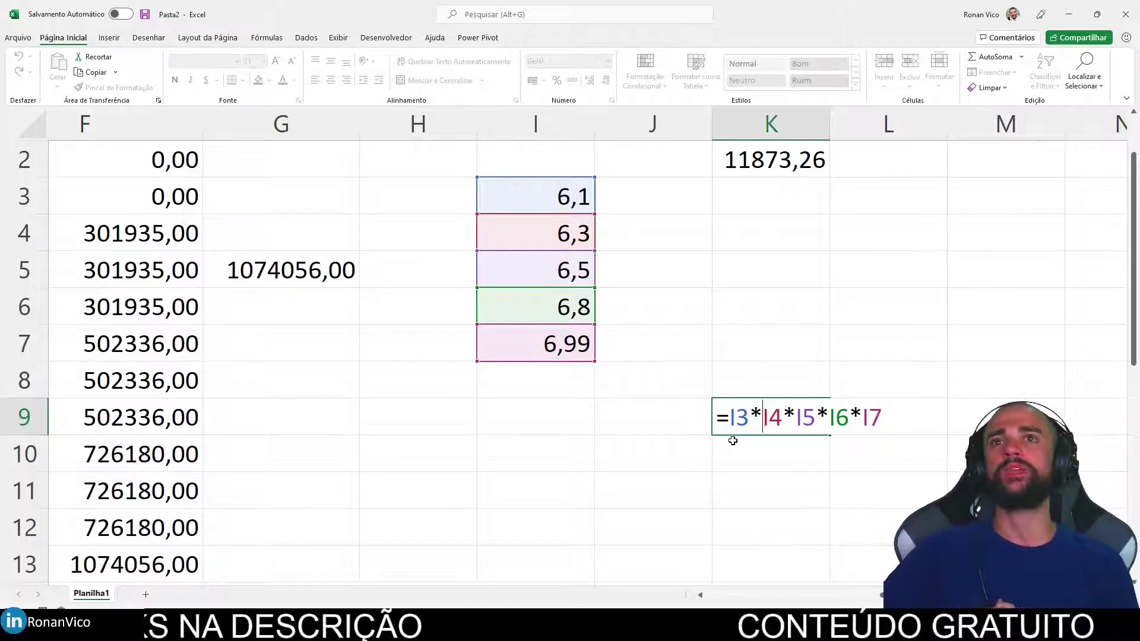
key(ctrl+Return)
double_click(780, 171)
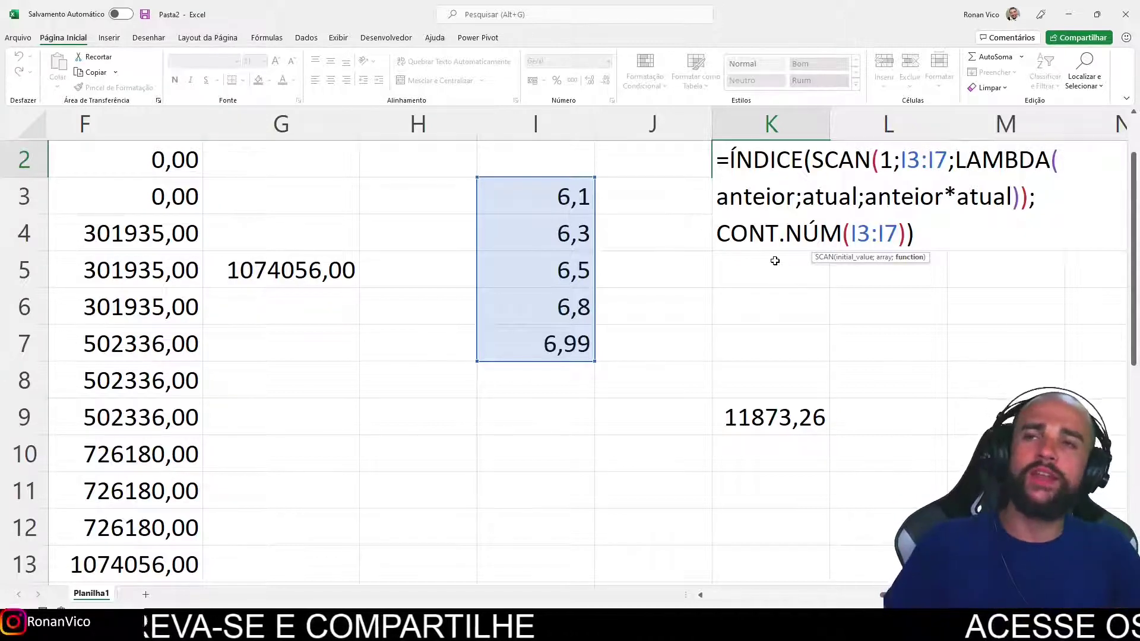
Close the K2 formula and review the YTD column in D, the SCAN results starting at F2, and the value in G5
key(ctrl+Return)
key(ctrl+Home)
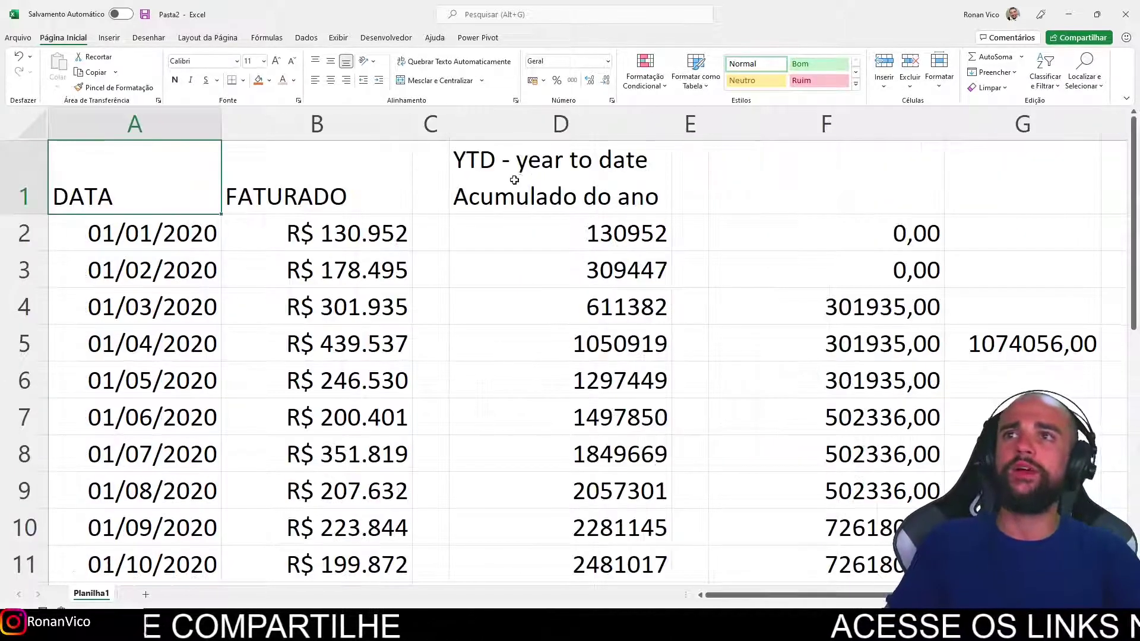
click(514, 180)
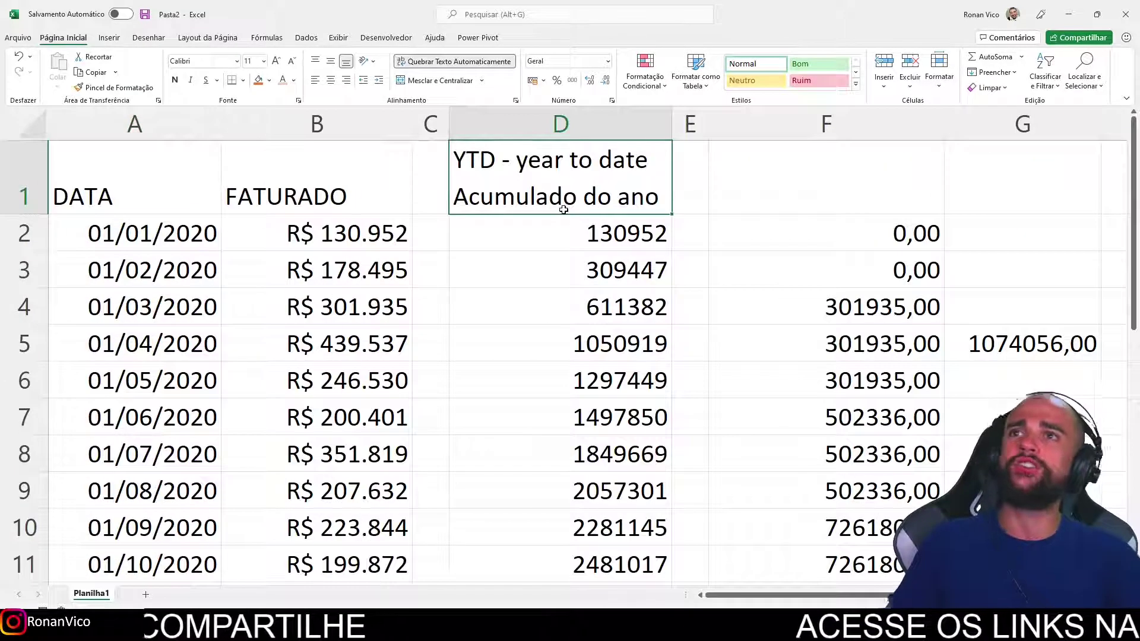
click(837, 225)
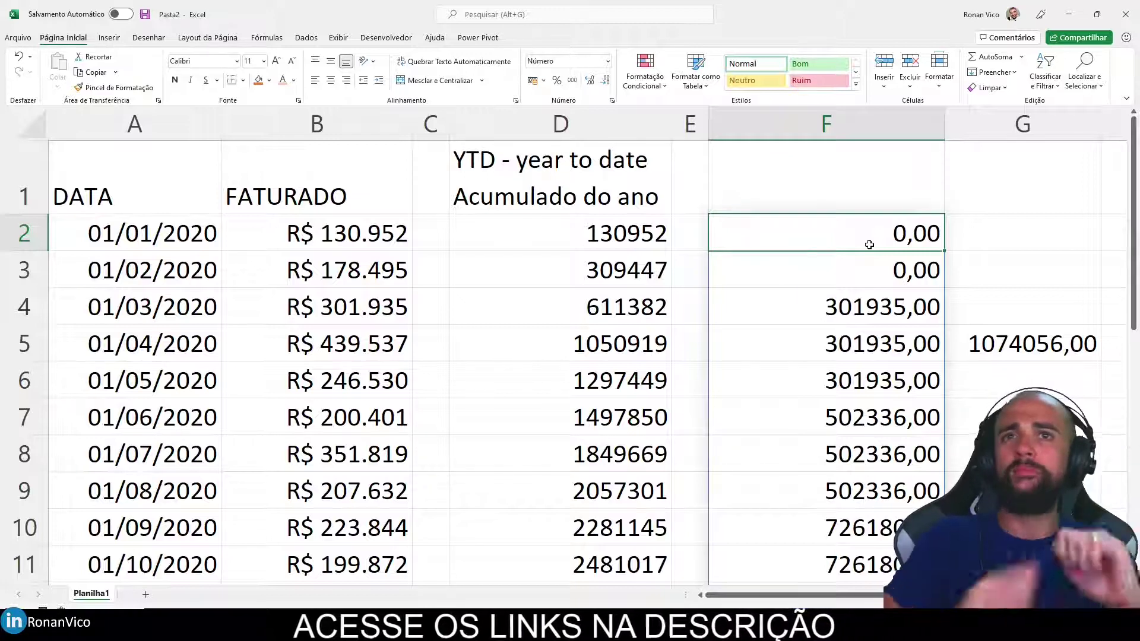
click(1044, 342)
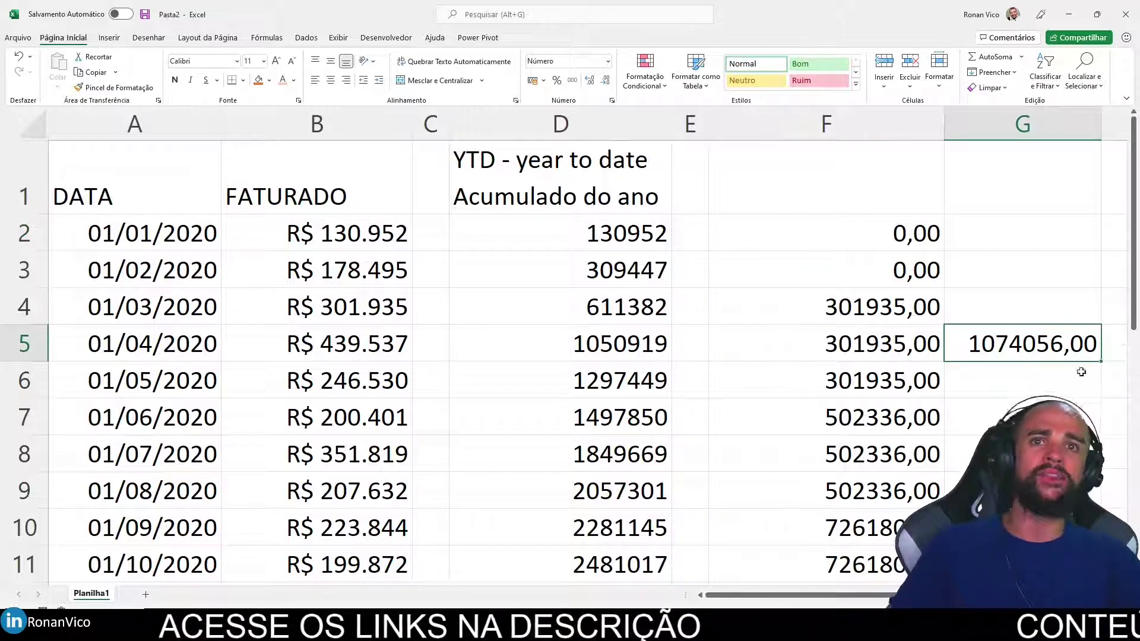
Inspect the ÍNDICE and SCAN formula in K2 and leave it unchanged
scroll(1081, 372, right, 3)
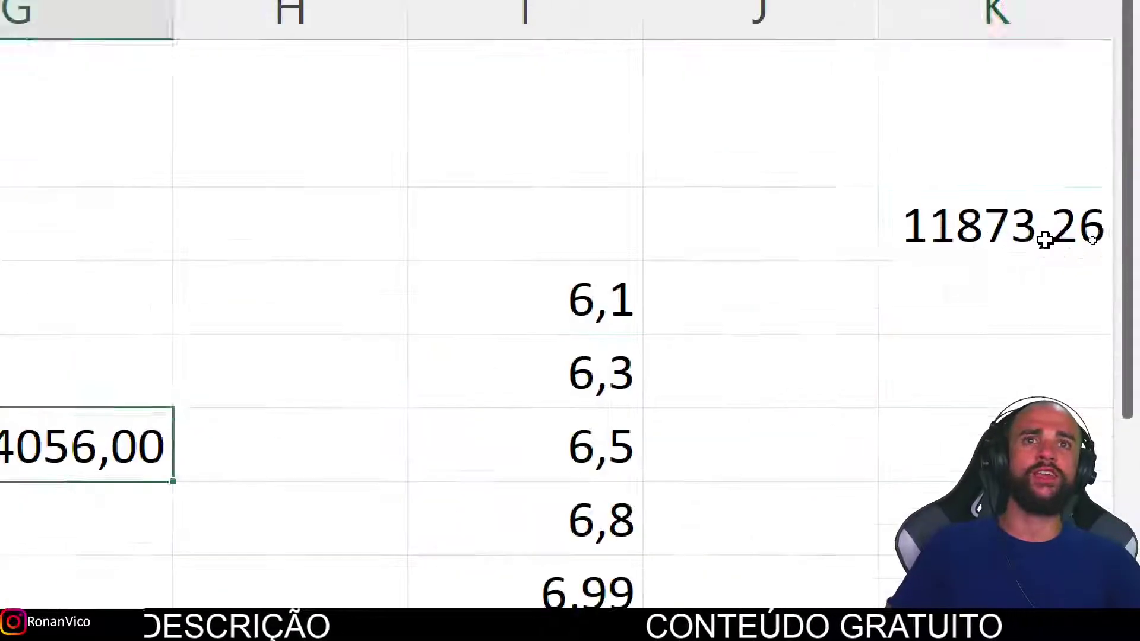
click(1089, 240)
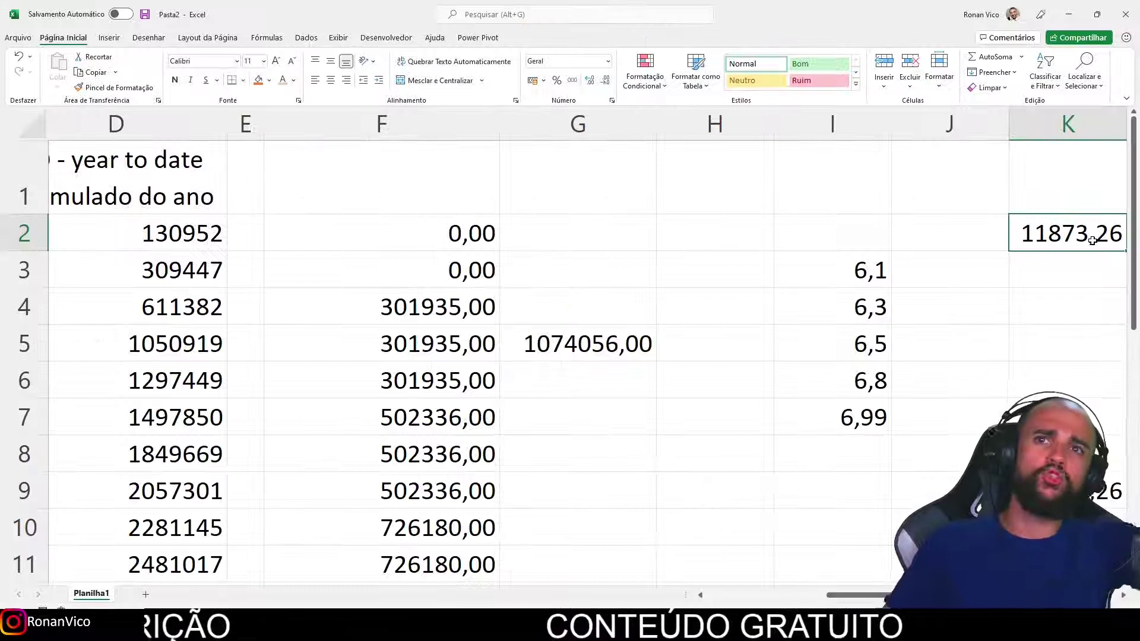
click(647, 330)
drag(647, 327, 479, 356)
scroll(564, 381, up, 2)
double_click(1060, 244)
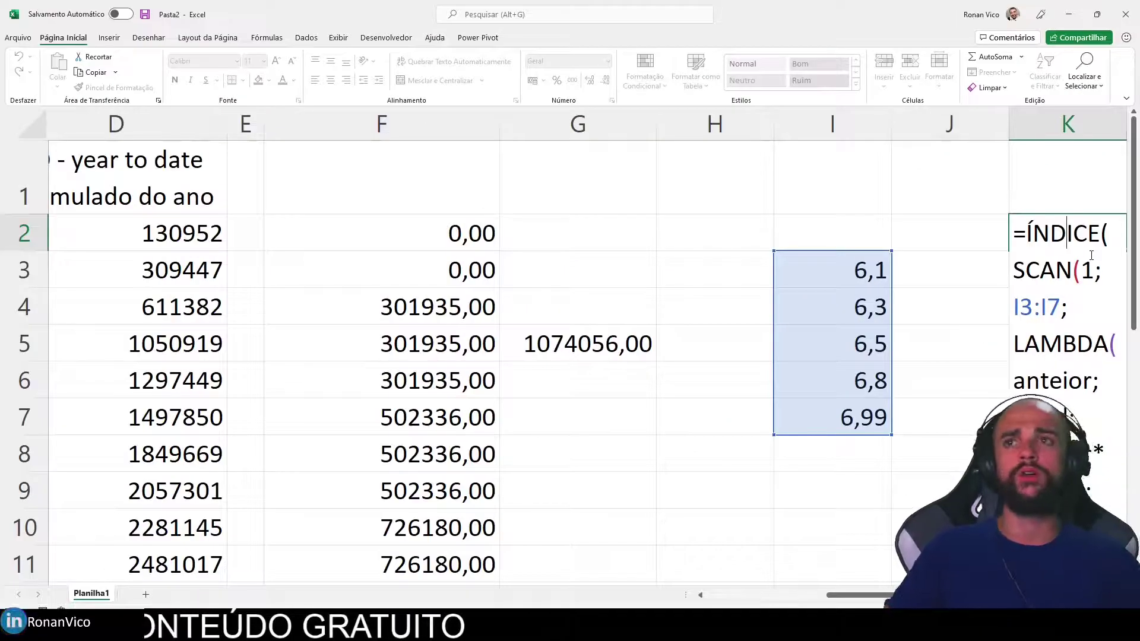
key(Escape)
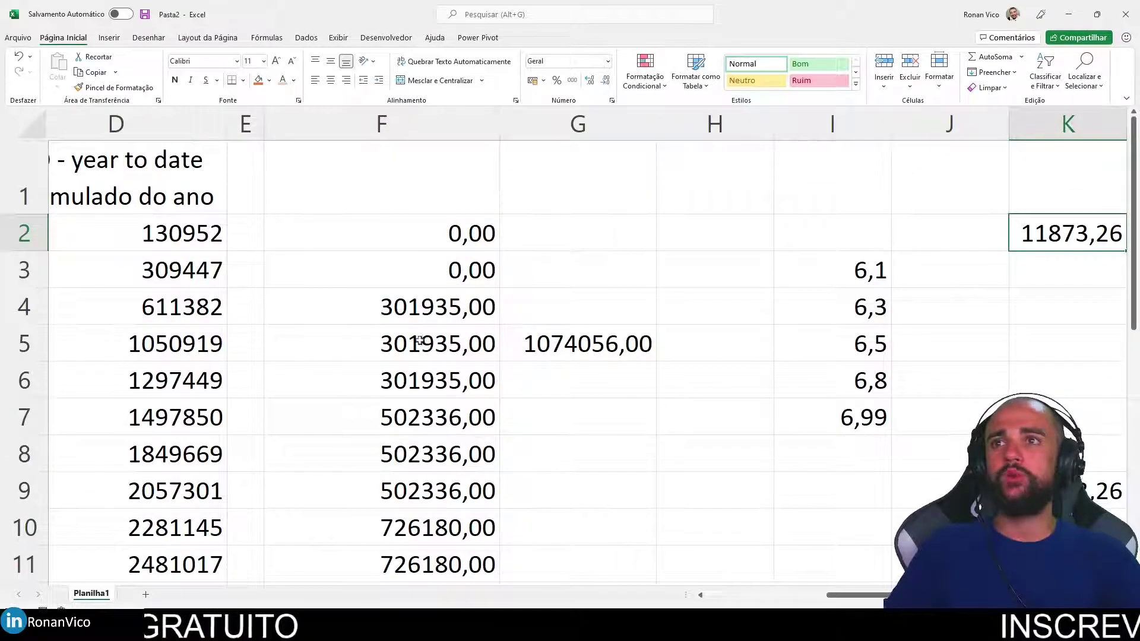
Examine the accumulated results in column F and the conditional SCAN formula in F2 that produces them
click(422, 318)
scroll(463, 395, down, 2)
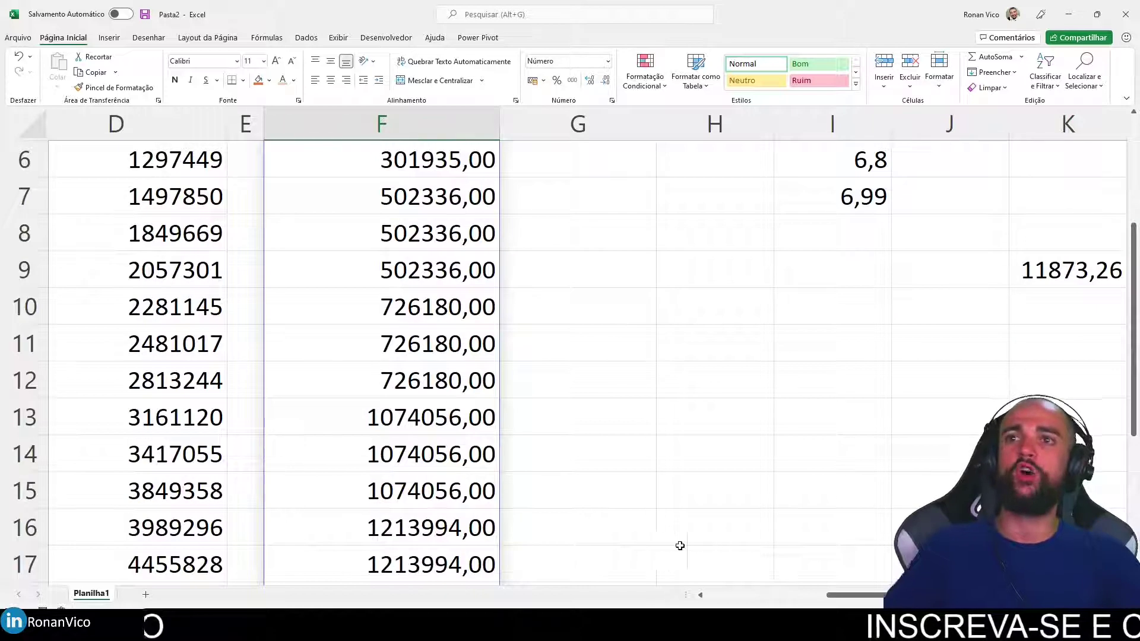
scroll(676, 534, up, 2)
click(595, 339)
drag(423, 217, 425, 529)
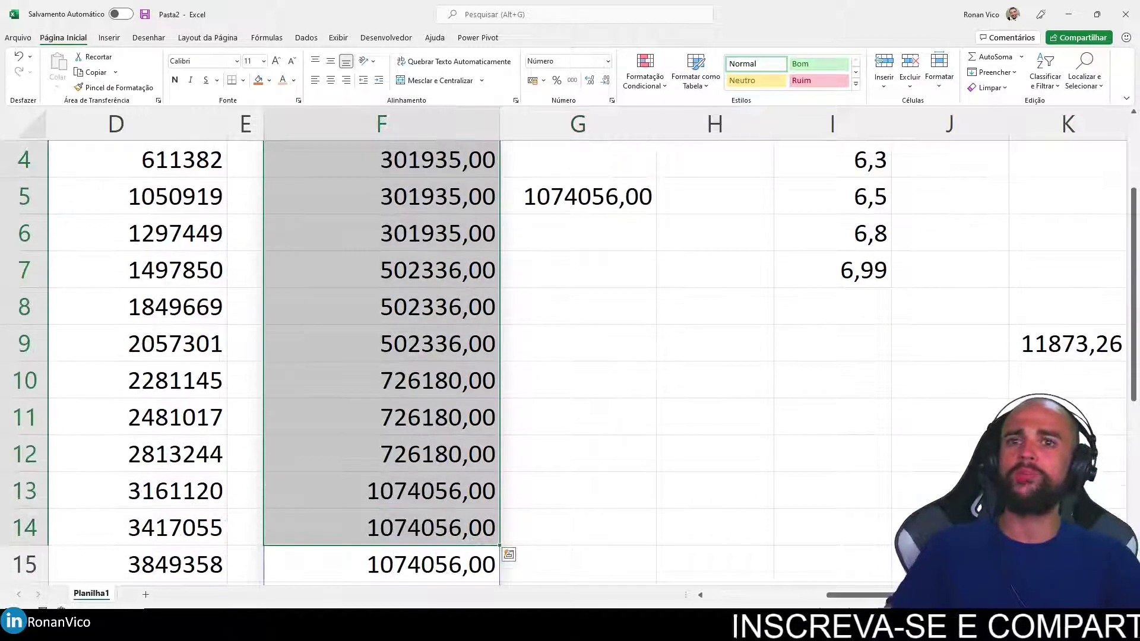
scroll(660, 525, left, 5)
scroll(660, 525, up, 1)
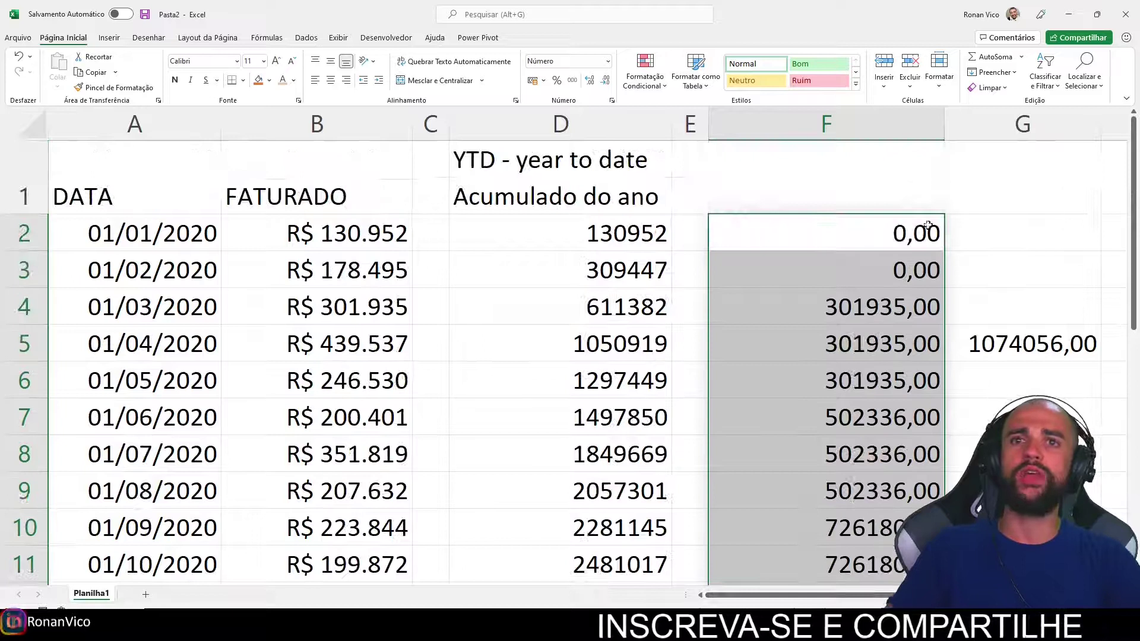
double_click(850, 243)
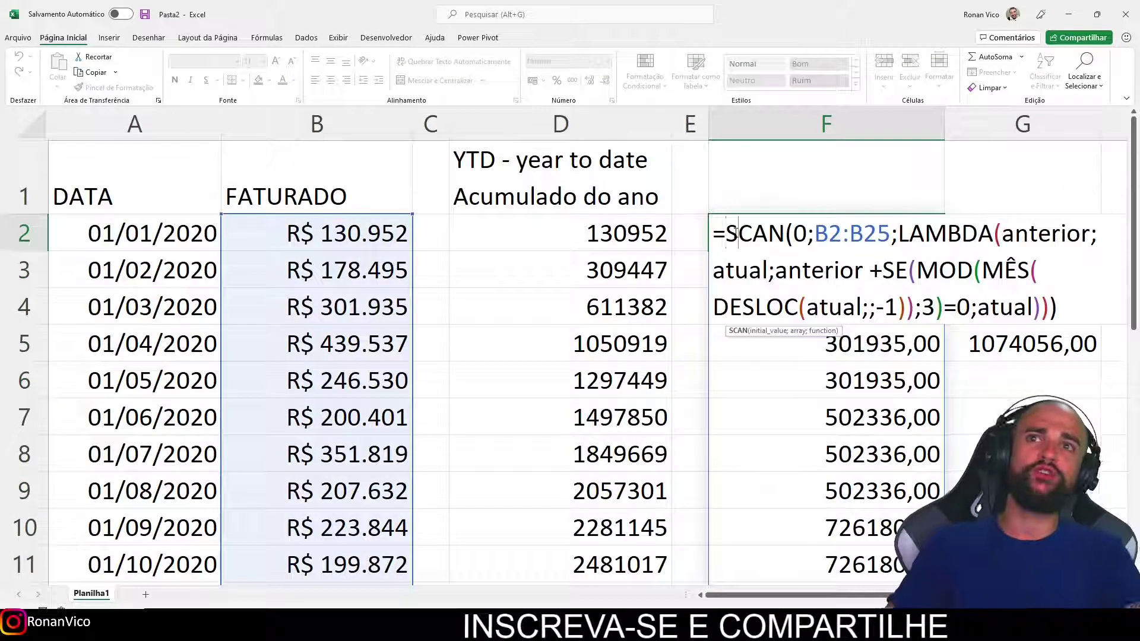
key(ctrl+Return)
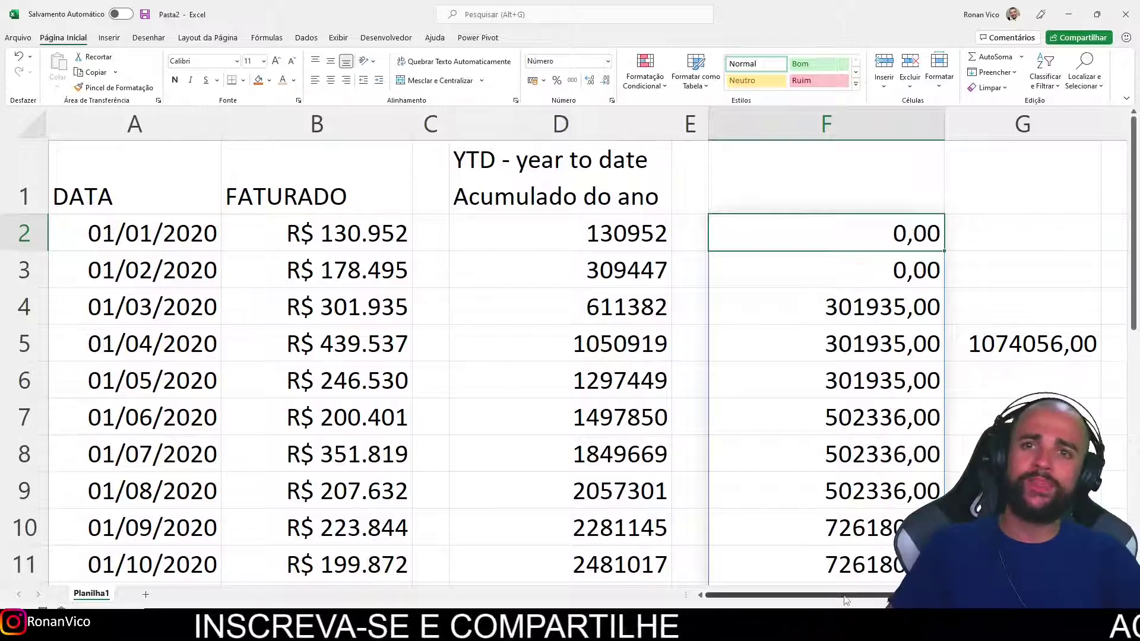
scroll(865, 569, right, 3)
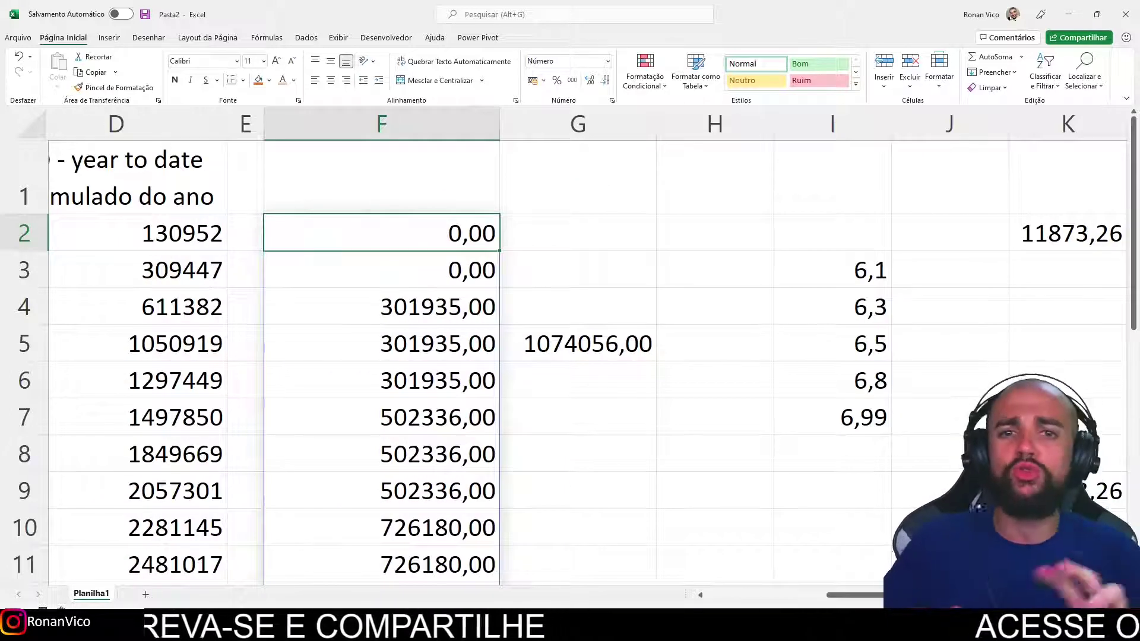